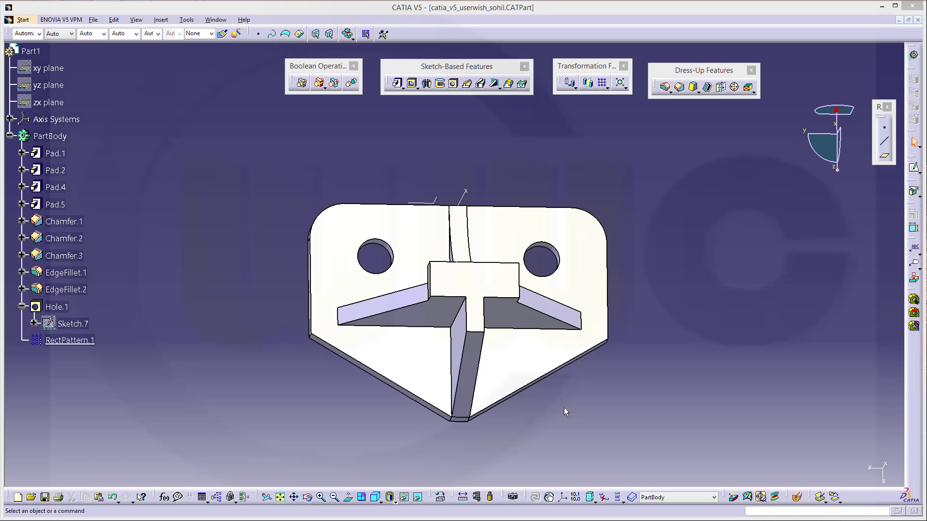
# Examine the finished bracket from several angles and compare it with the dimensioned drawing of Fig. 4-48
pyautogui.moveTo(536, 399); pyautogui.dragTo(642, 338, button='middle')
pyautogui.moveTo(381, 260); pyautogui.dragTo(339, 249, button='middle')
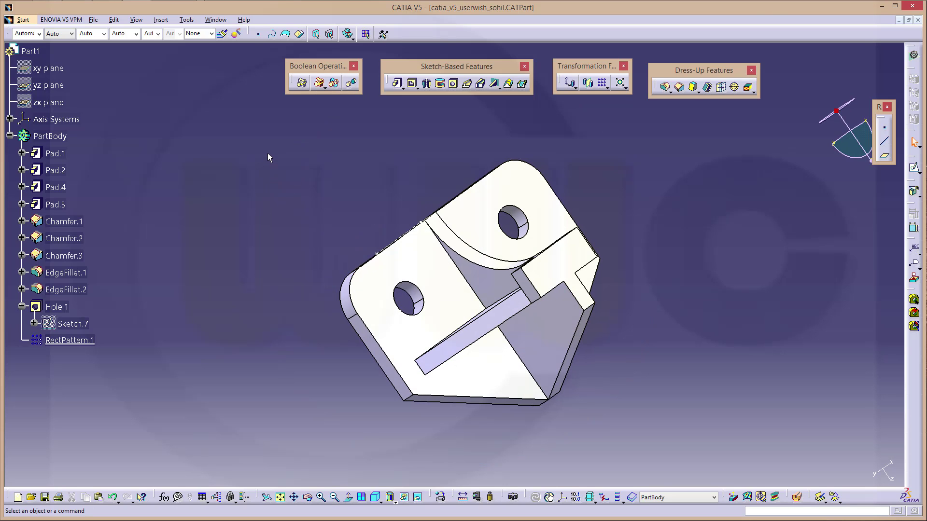
pyautogui.hotkey('alt', 'Tab')
pyautogui.hotkey('alt', 'Tab')
pyautogui.hotkey('alt', 'Tab')
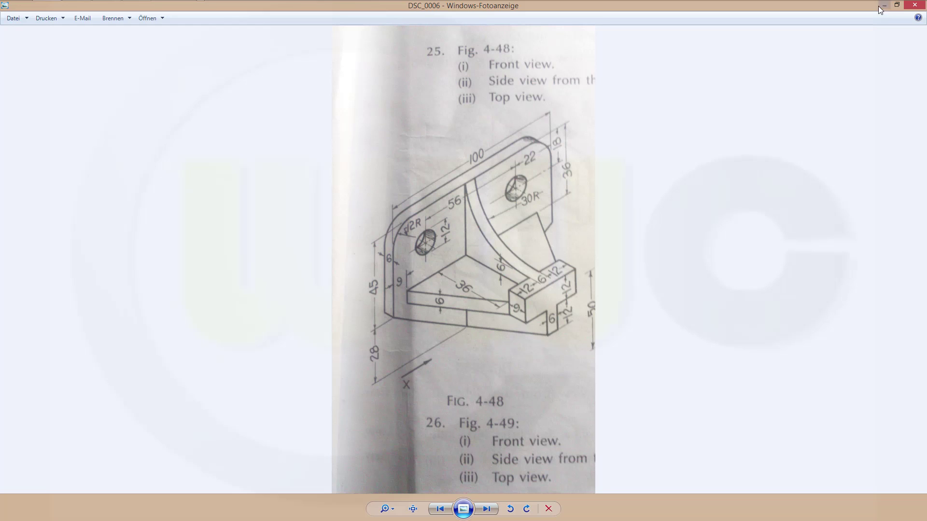
pyautogui.hotkey('alt', 'Tab')
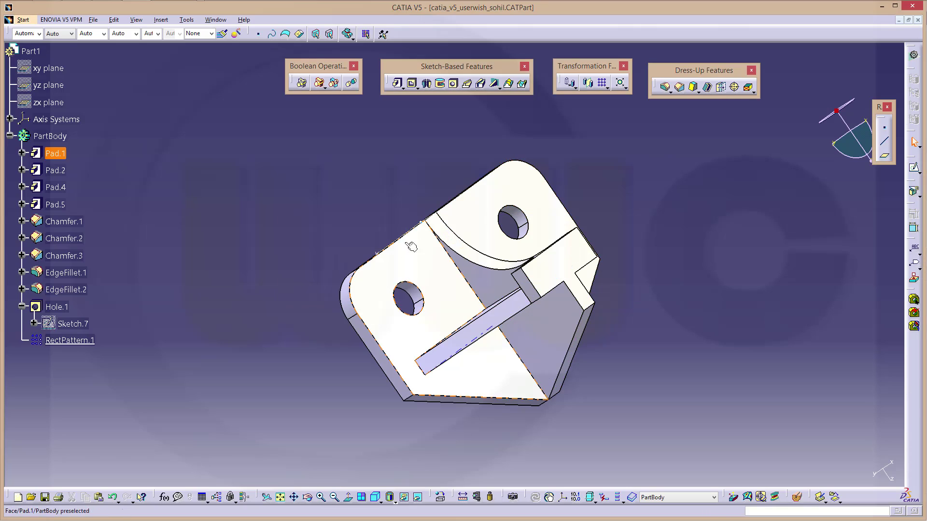
pyautogui.moveTo(372, 289); pyautogui.dragTo(603, 208, button='middle')
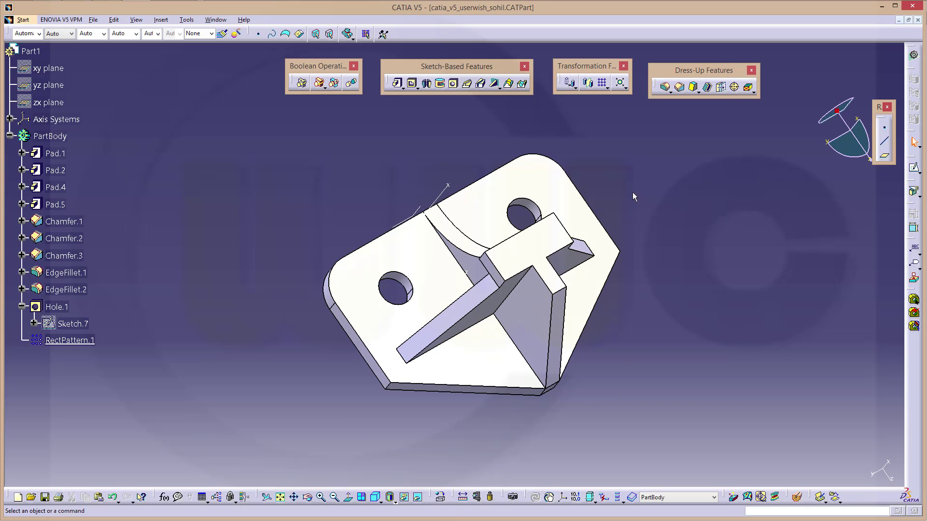
pyautogui.hotkey('alt', 'Tab')
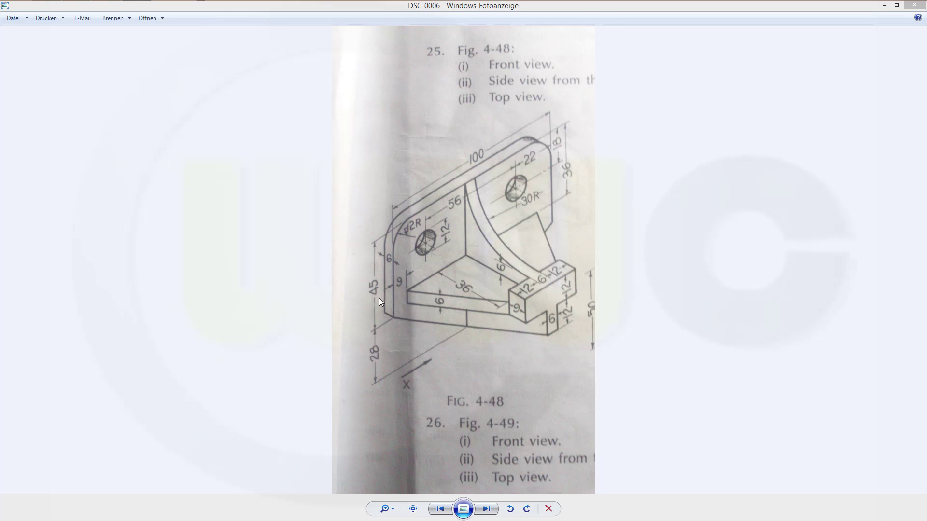
pyautogui.click(884, 6)
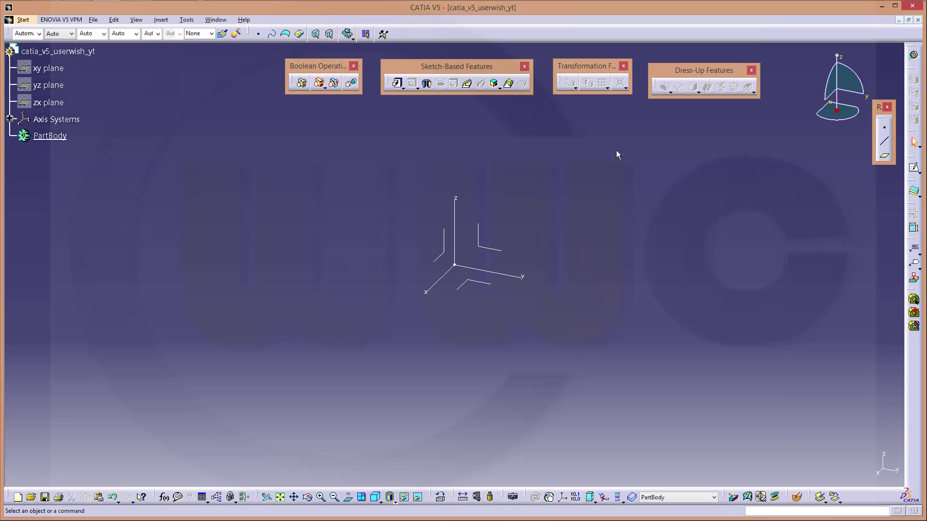
# Start a positioned sketch on the YZ plane of the absolute axis system in the empty part
pyautogui.click(917, 175)
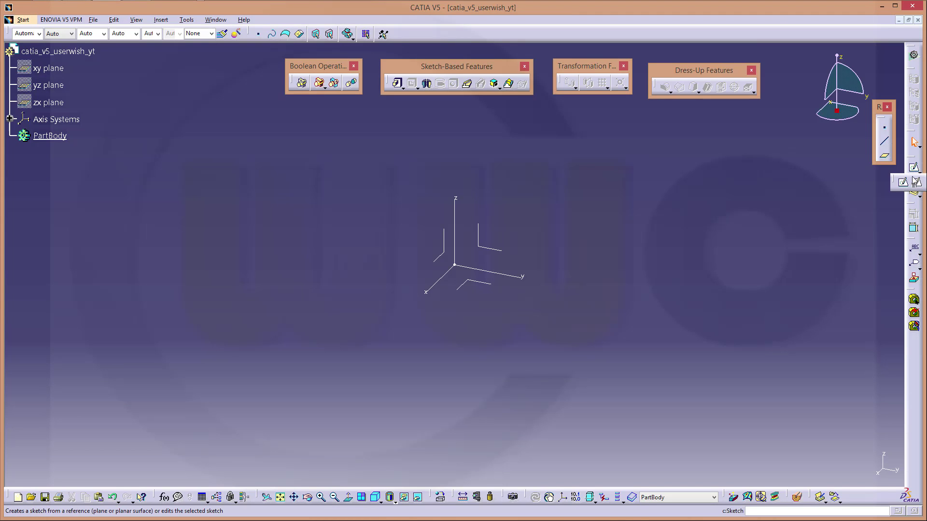
pyautogui.click(915, 183)
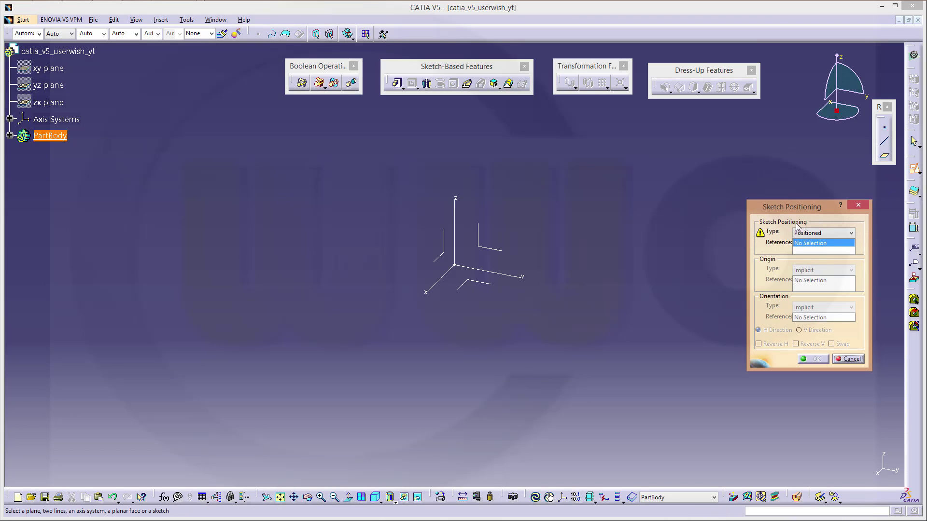
pyautogui.click(496, 250)
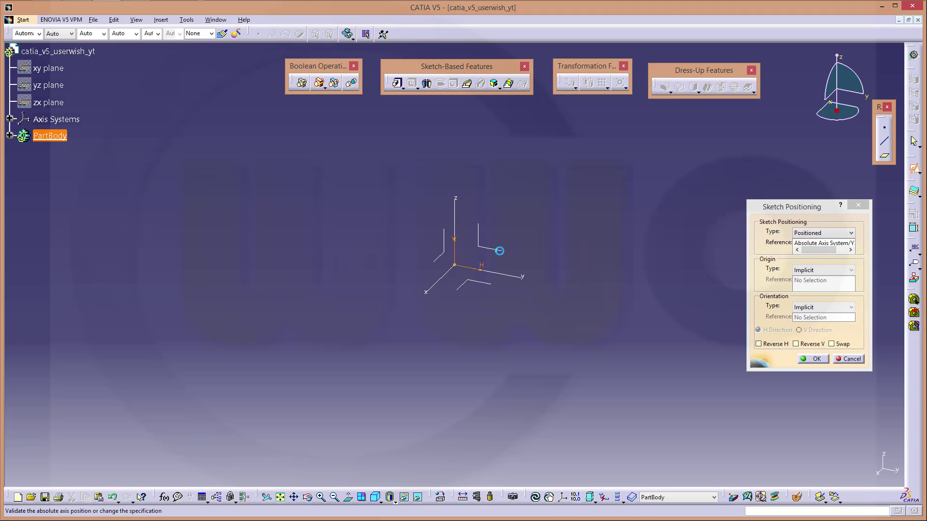
pyautogui.click(815, 358)
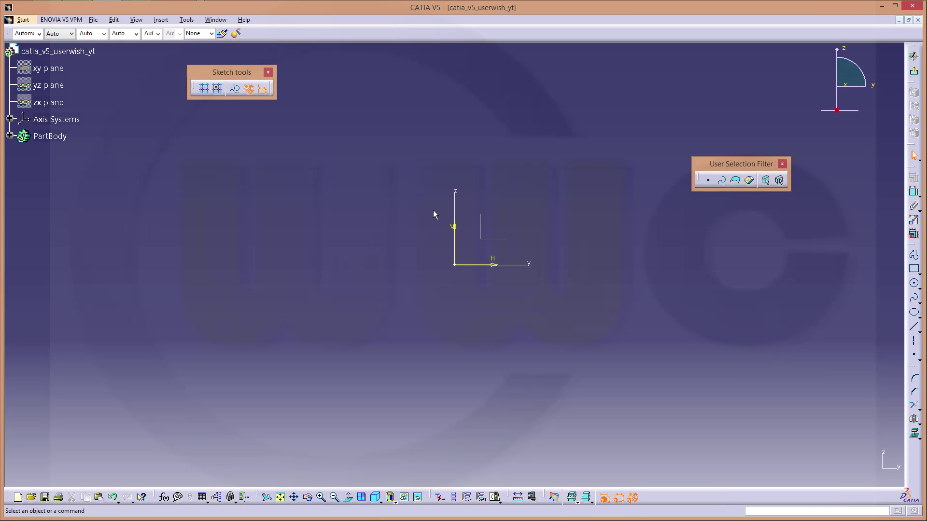
pyautogui.moveTo(433, 210)
pyautogui.mouseDown()
pyautogui.moveTo(476, 263)
pyautogui.moveTo(502, 277)
pyautogui.mouseUp()
# Sketch a rectangle about 162 mm wide and 48 mm high, spanning the vertical axis just above the origin
pyautogui.click(914, 270)
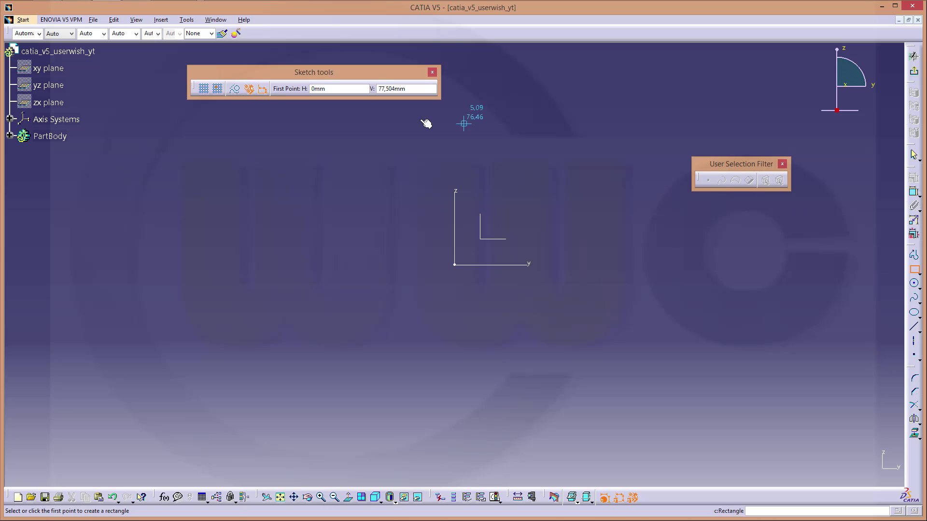
pyautogui.click(290, 161)
pyautogui.click(591, 249)
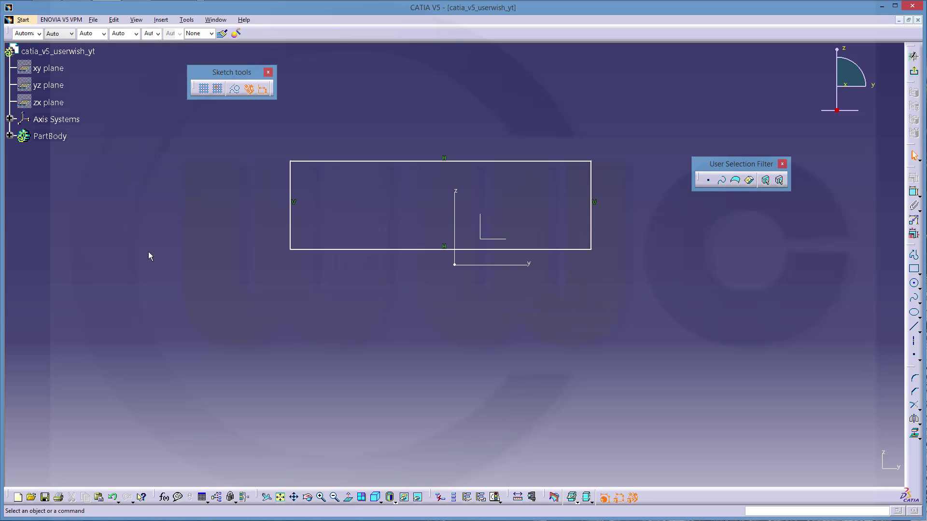
# Delete the four parallelism constraints from the rectangle sketch
pyautogui.click(9, 136)
pyautogui.click(21, 152)
pyautogui.click(34, 204)
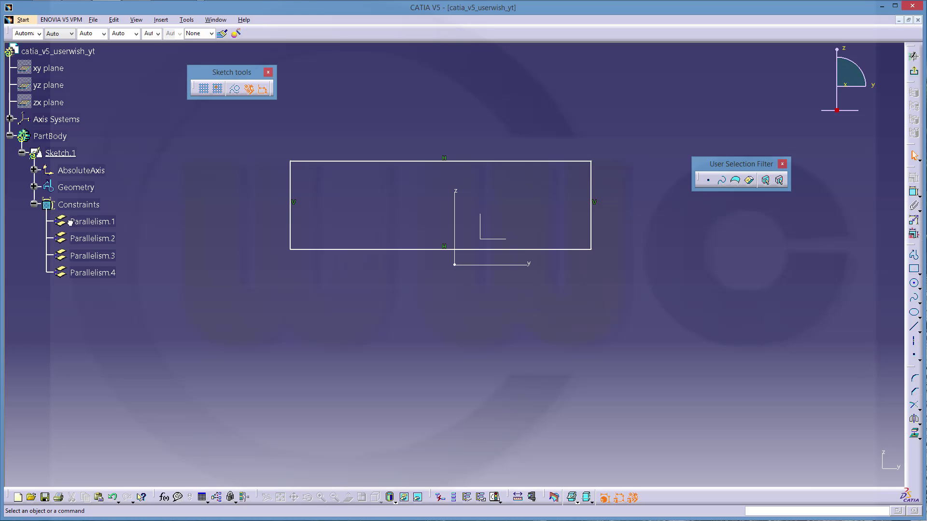
pyautogui.click(92, 221)
pyautogui.keyDown('shift'); pyautogui.click(87, 273); pyautogui.keyUp('shift')
pyautogui.rightClick(86, 274)
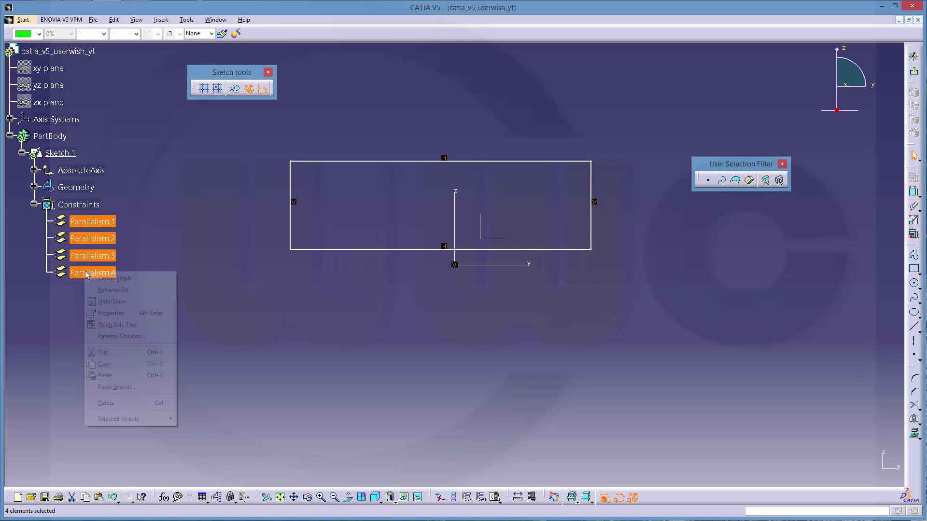
pyautogui.click(107, 403)
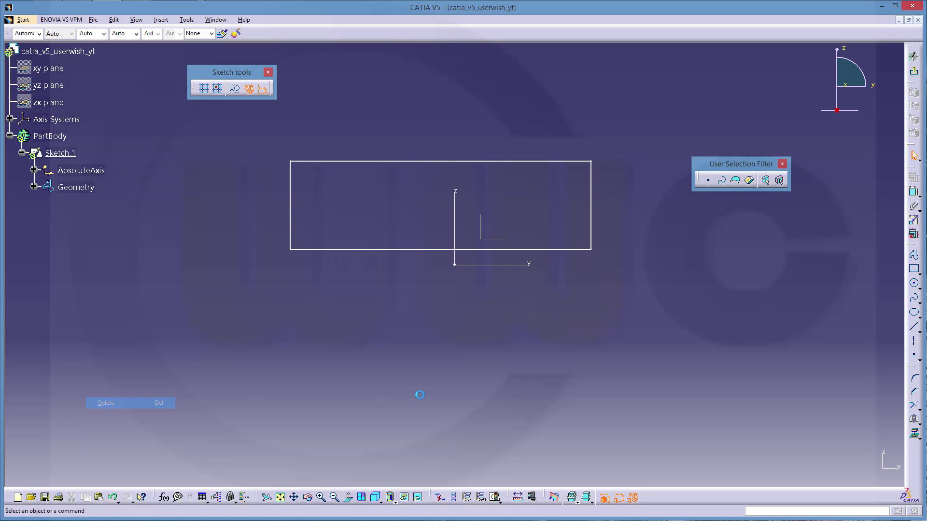
# Constrain the rectangle's two vertical sides to be symmetric about the vertical axis
pyautogui.click(913, 191)
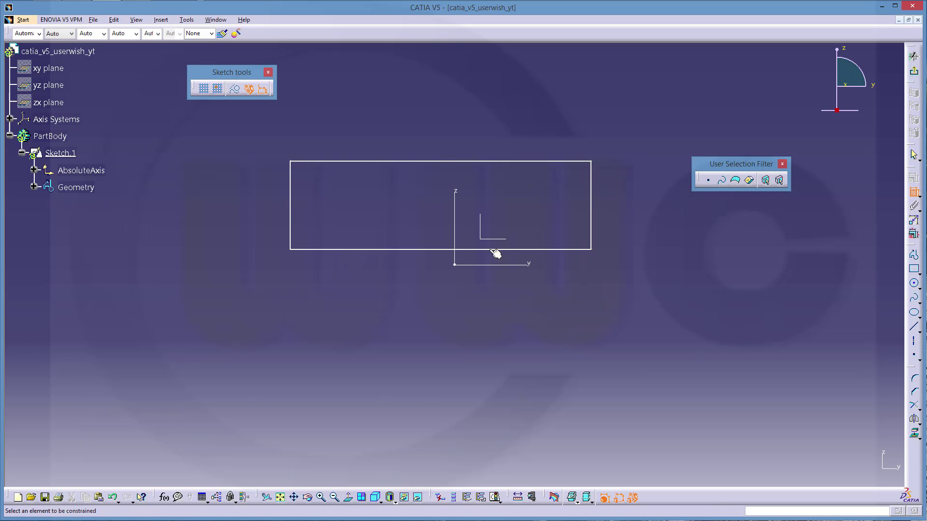
pyautogui.click(290, 201)
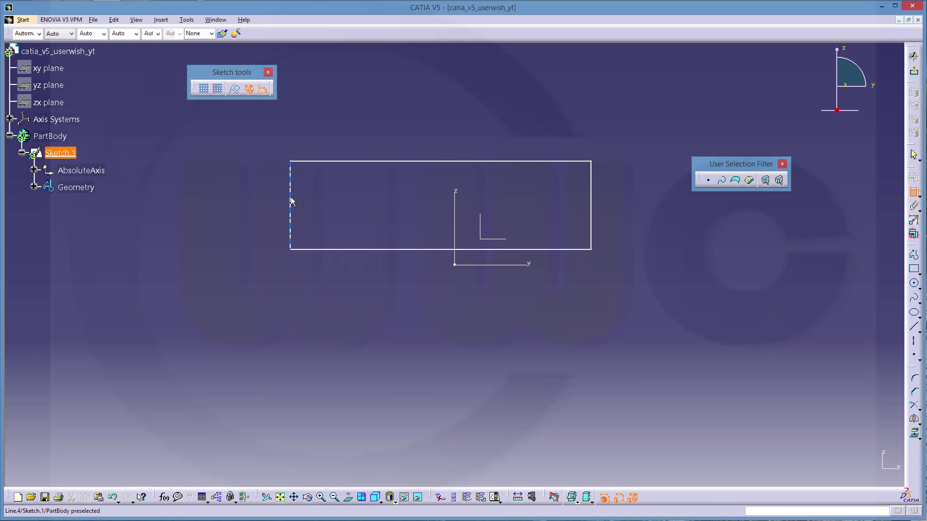
pyautogui.click(591, 212)
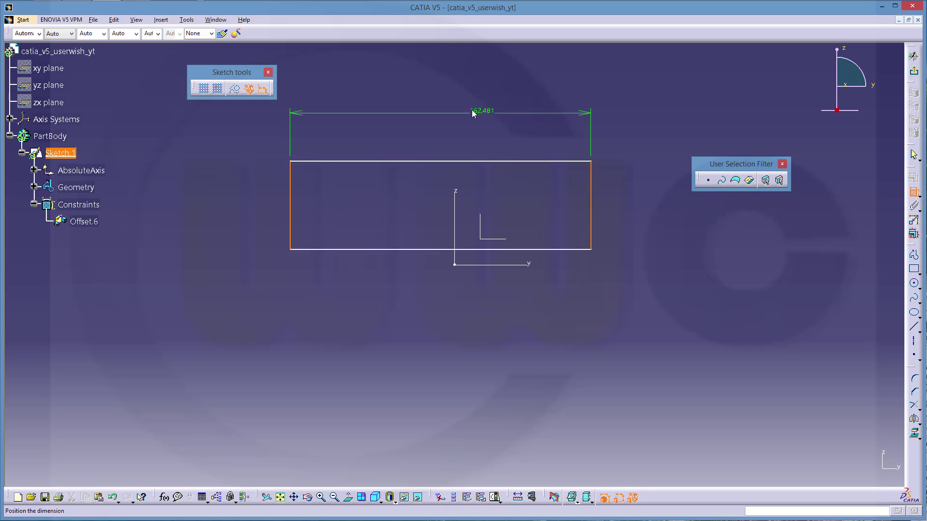
pyautogui.rightClick(479, 115)
pyautogui.click(517, 206)
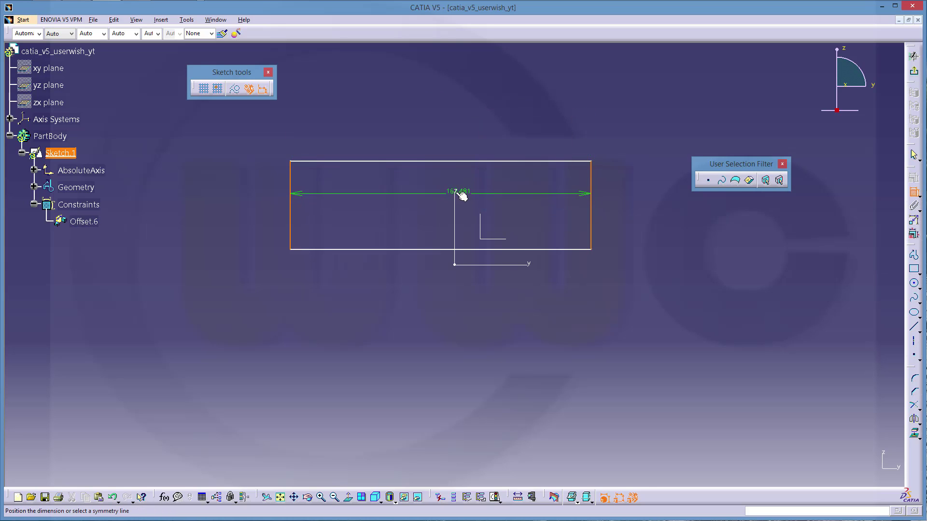
pyautogui.click(456, 195)
# Dimension the distance between the rectangle's vertical sides and set it to 100 mm
pyautogui.click(306, 183)
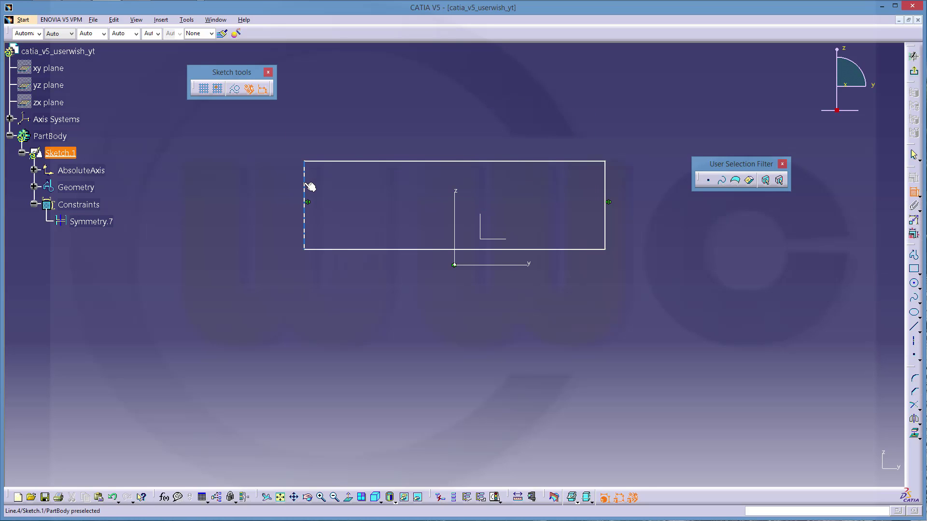
pyautogui.click(610, 194)
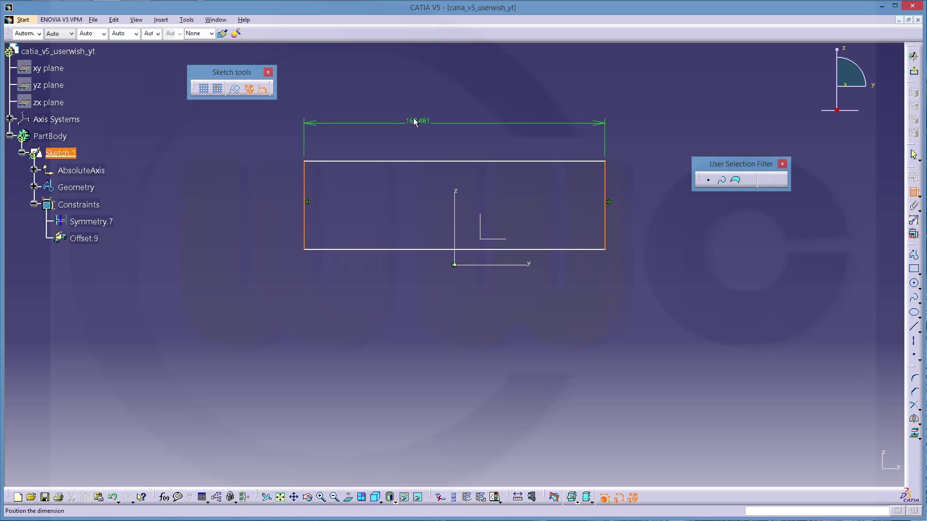
pyautogui.click(444, 111)
pyautogui.doubleClick(444, 111)
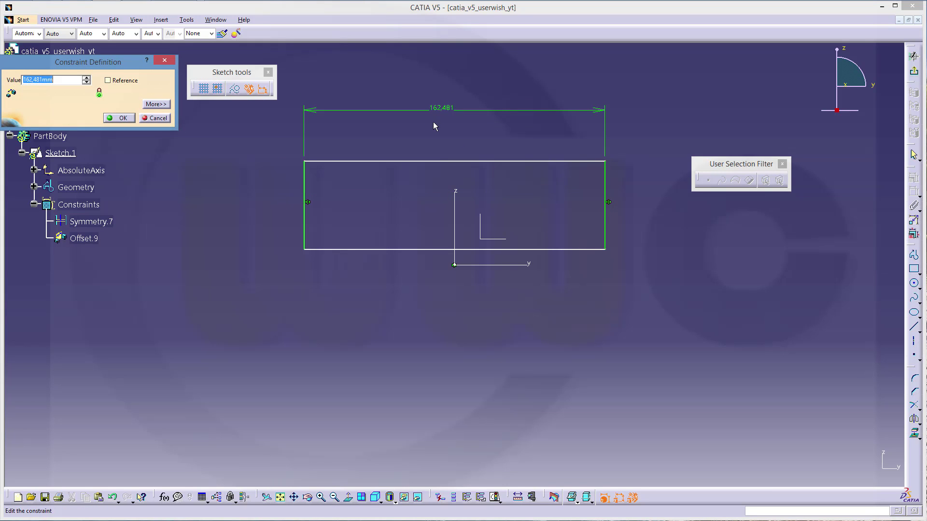
pyautogui.write('100')
pyautogui.press('Return')
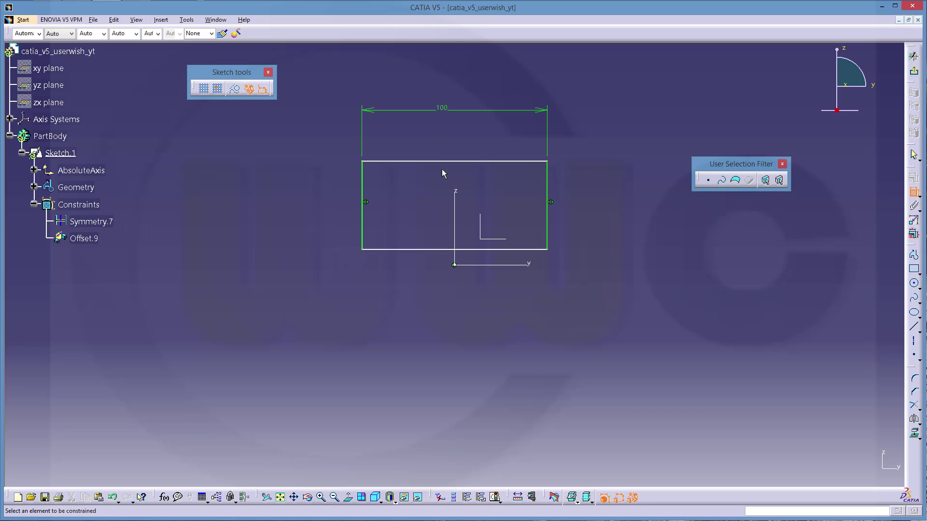
# Dimension the distance between the rectangle's horizontal sides and set it to 45+28 mm
pyautogui.click(429, 162)
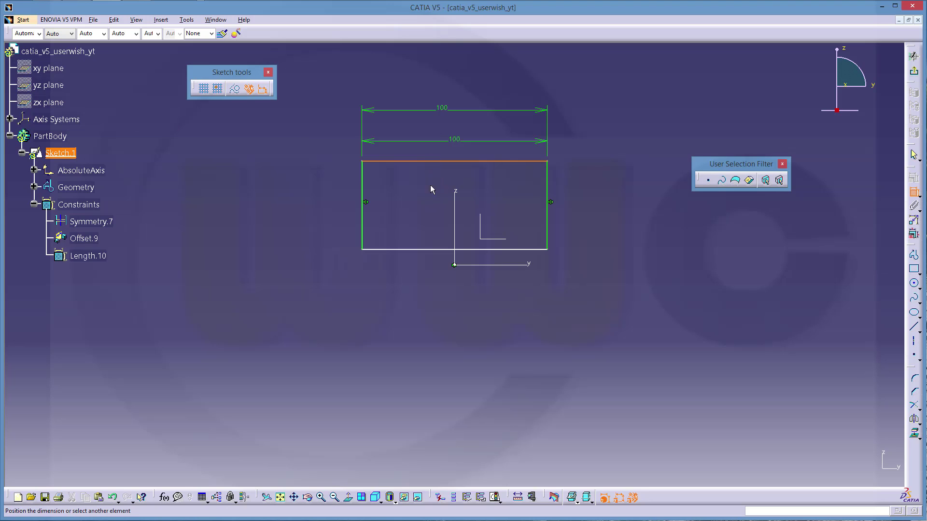
pyautogui.click(425, 251)
pyautogui.click(609, 212)
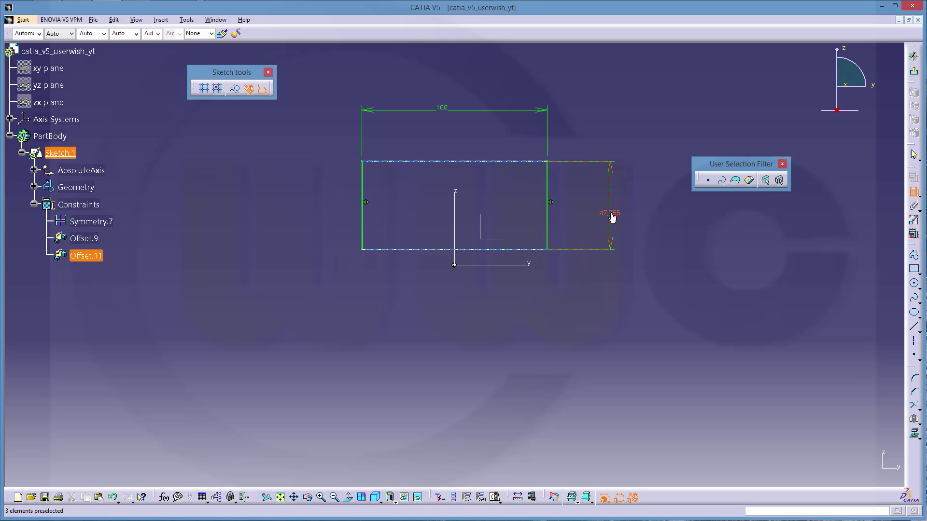
pyautogui.doubleClick(611, 215)
pyautogui.write('45+28')
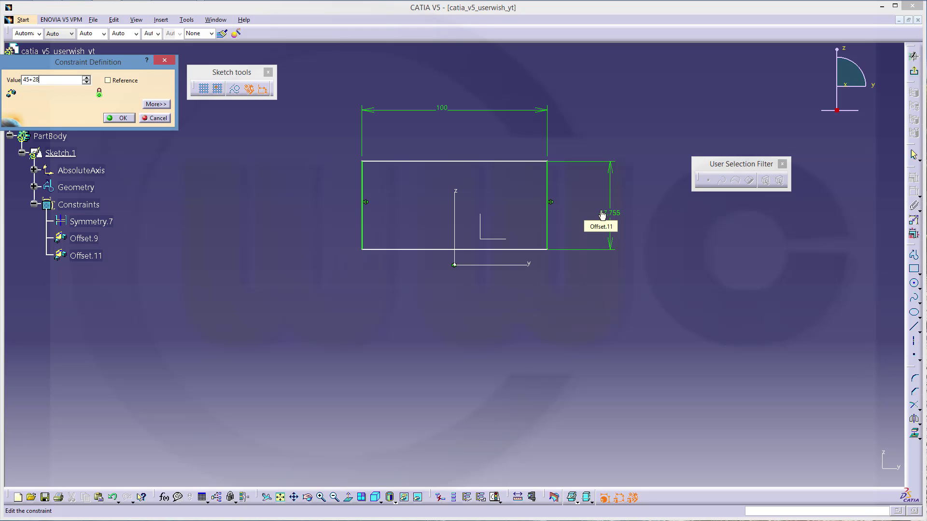
pyautogui.press('Return')
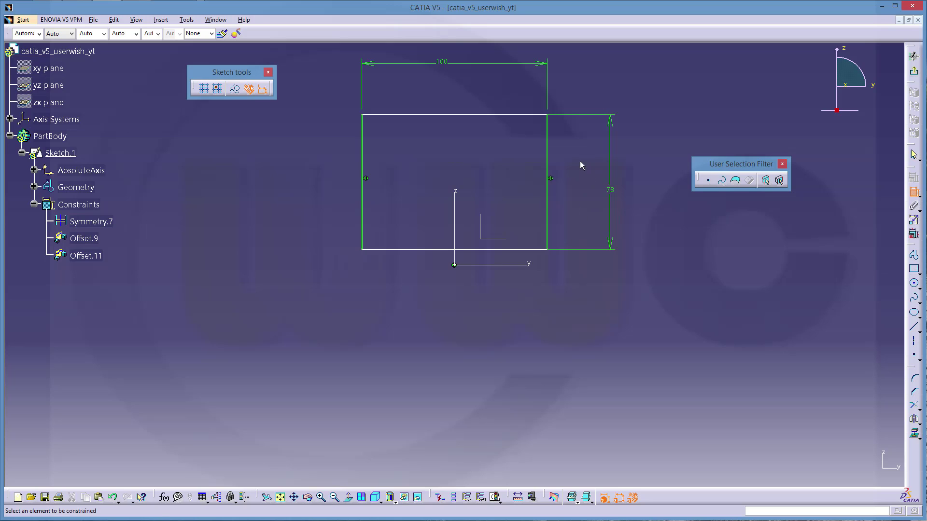
# Make the rectangle's lower edge coincident with the horizontal axis and exit the sketch
pyautogui.click(529, 249)
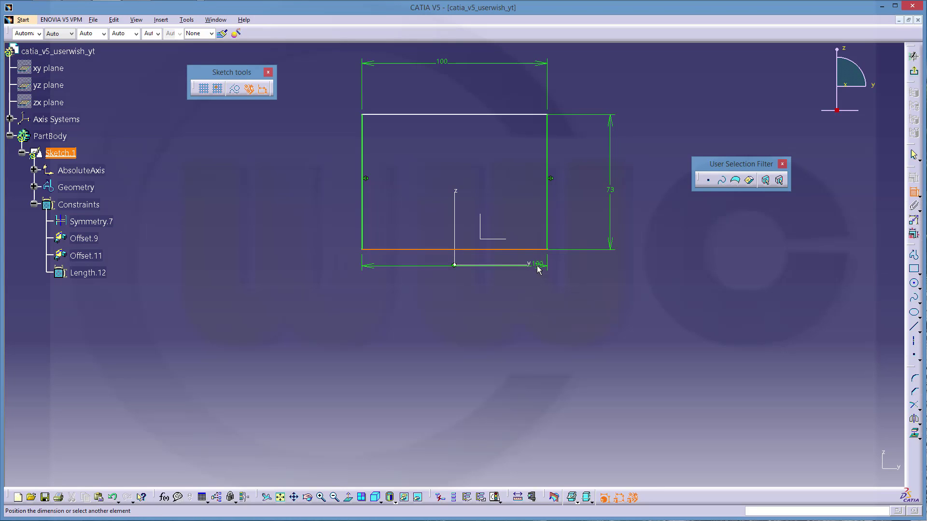
pyautogui.click(531, 266)
pyautogui.rightClick(533, 278)
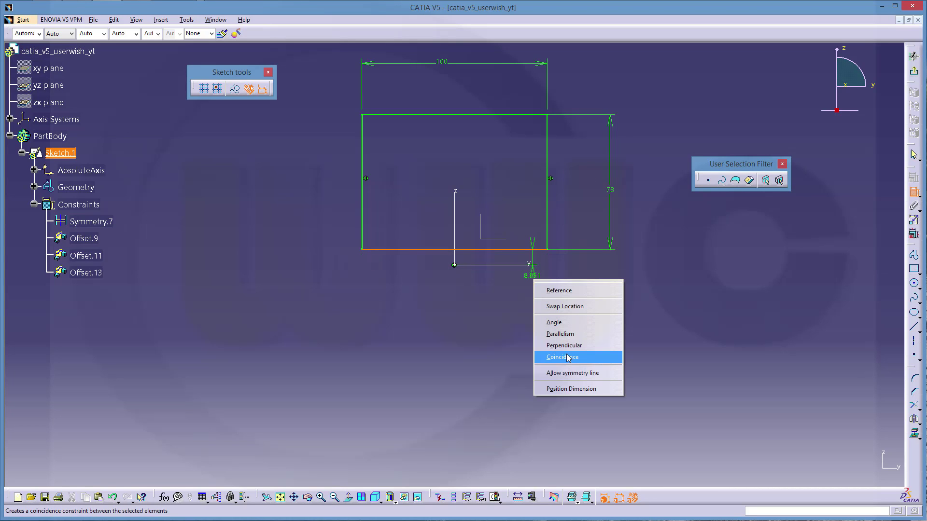
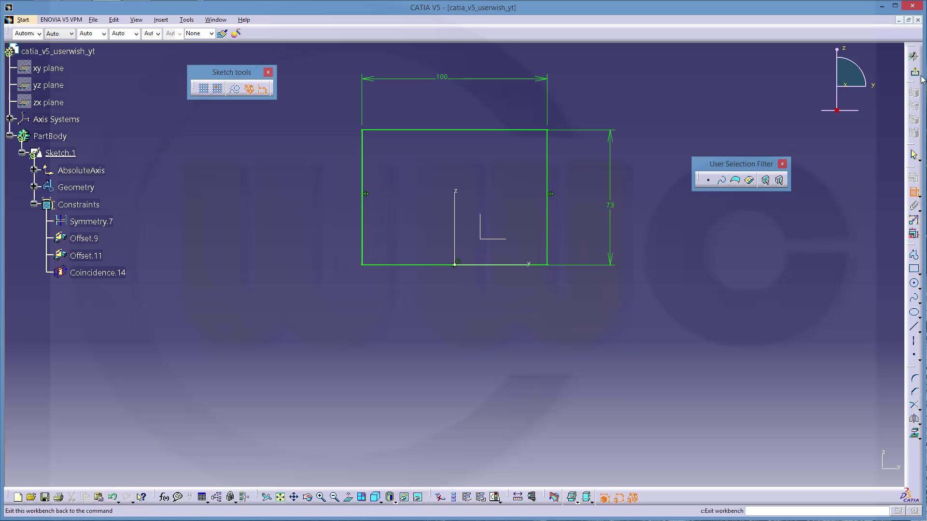
pyautogui.click(914, 70)
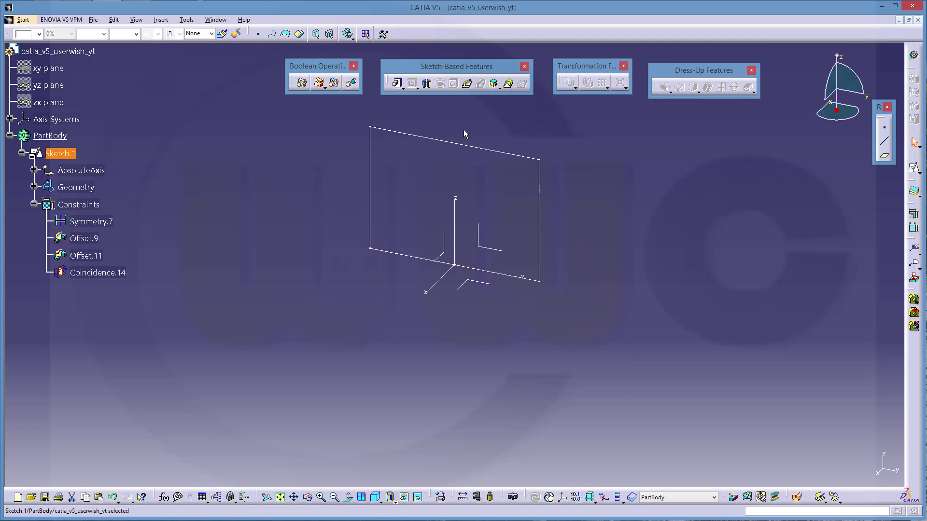
# Extrude the rectangle sketch into a 6 mm thick plate with a Pad
pyautogui.click(397, 83)
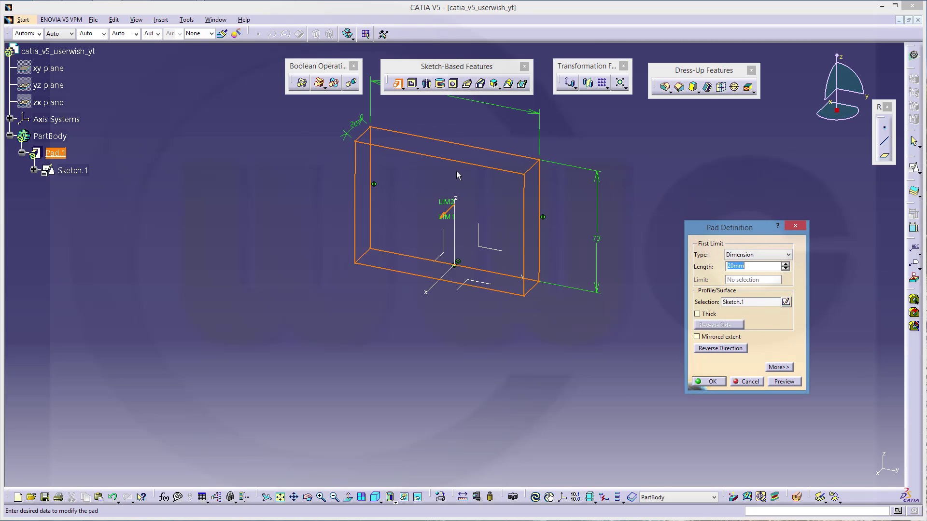
pyautogui.write('6')
pyautogui.press('Return')
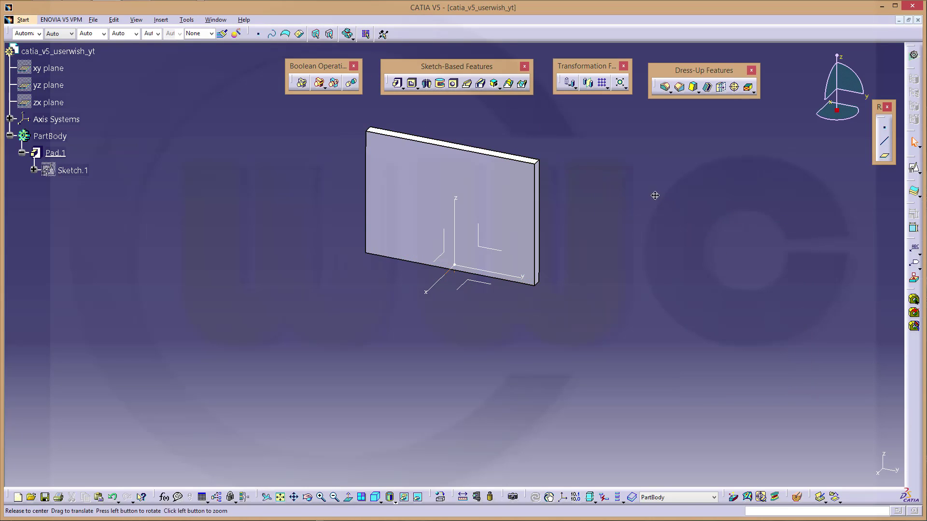
# Consult the reference drawing of Fig. 4-48 for the bracket's further dimensions and return to the part
pyautogui.hotkey('alt', 'Tab')
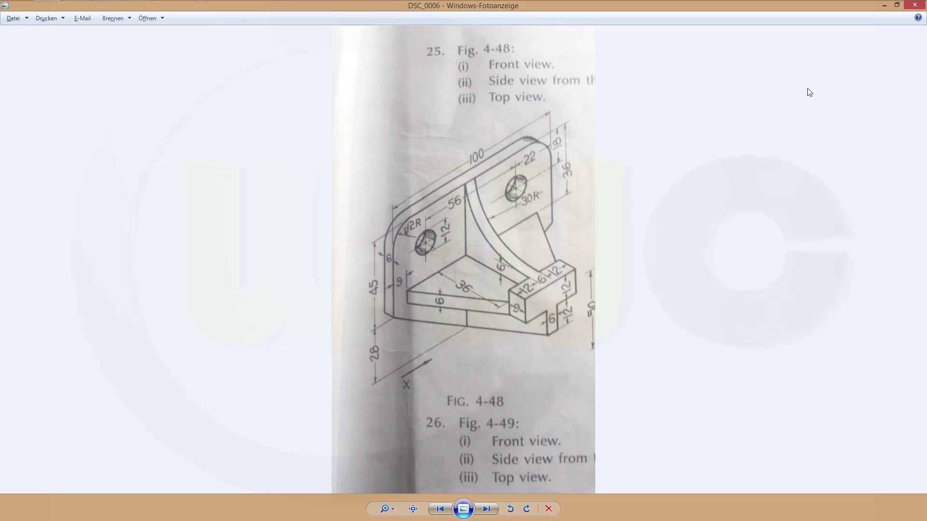
pyautogui.click(885, 6)
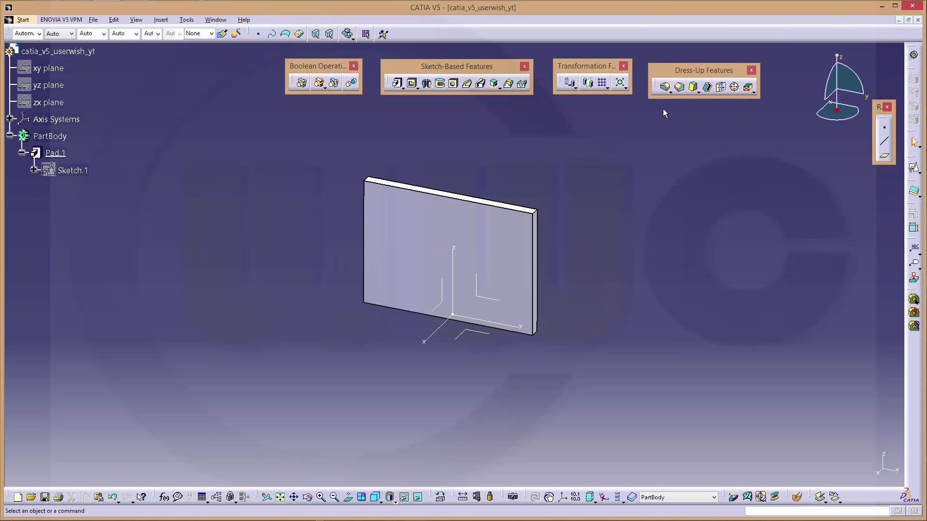
# Chamfer the plate's upper corner on the positive Y side in Length1/Length2 mode with 28 mm and 47 mm, using the reversed direction
pyautogui.click(680, 87)
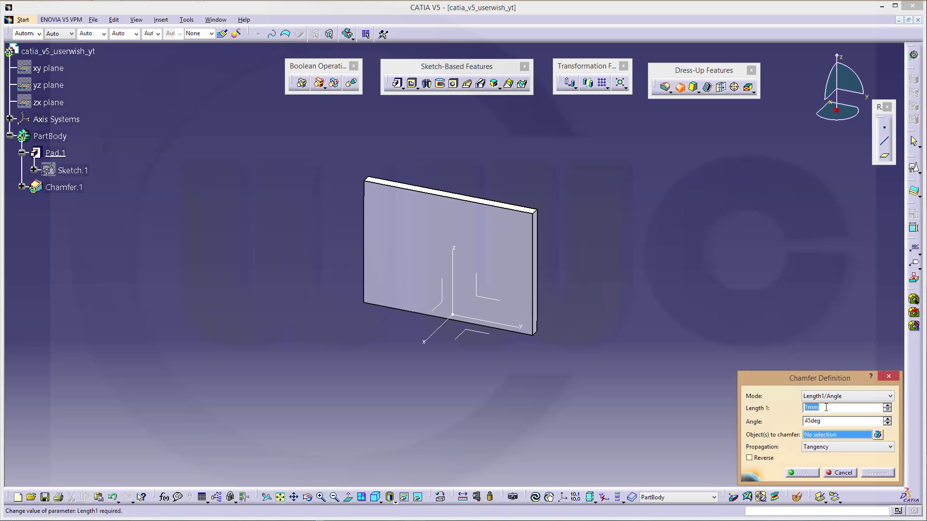
pyautogui.write('28')
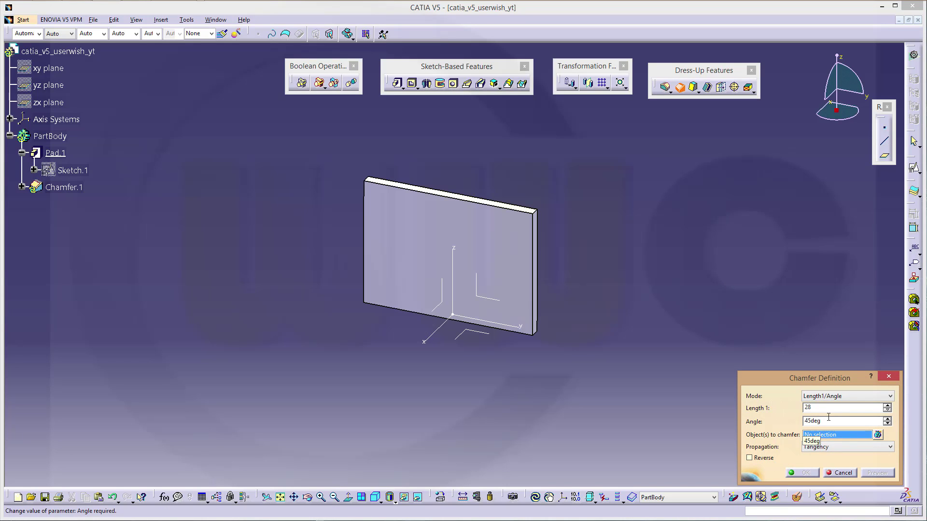
pyautogui.click(891, 396)
pyautogui.click(821, 413)
pyautogui.doubleClick(826, 421)
pyautogui.write('47')
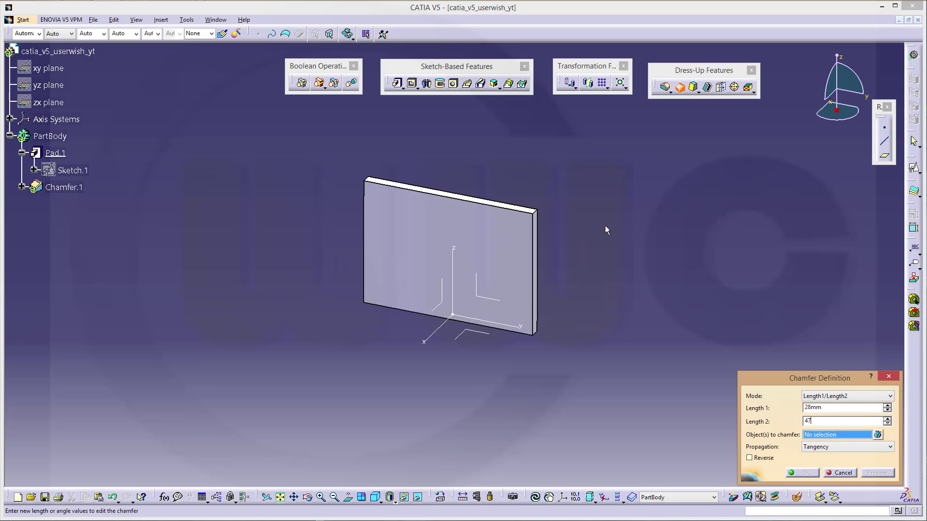
pyautogui.click(538, 215)
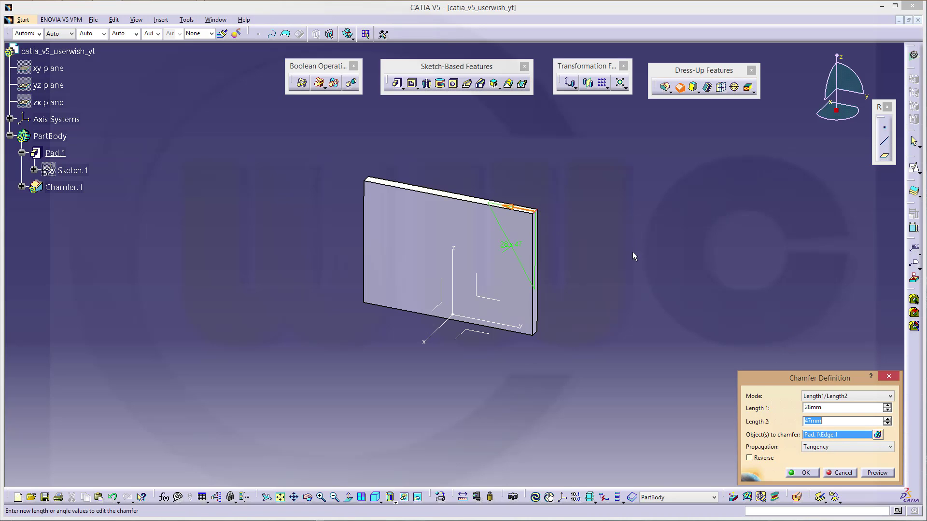
pyautogui.click(749, 458)
pyautogui.click(796, 473)
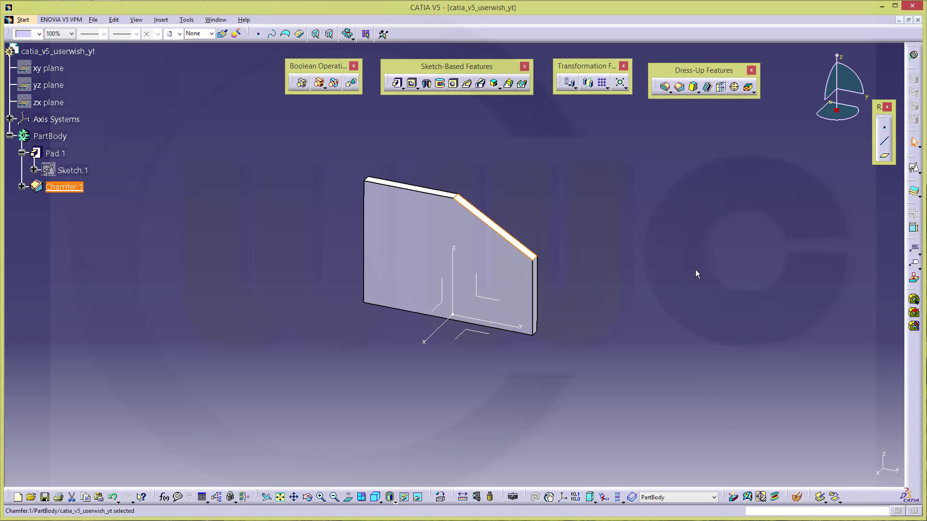
# Chamfer the plate's opposite upper corner with the same 28 mm and 47 mm lengths, without reversing the direction
pyautogui.click(679, 87)
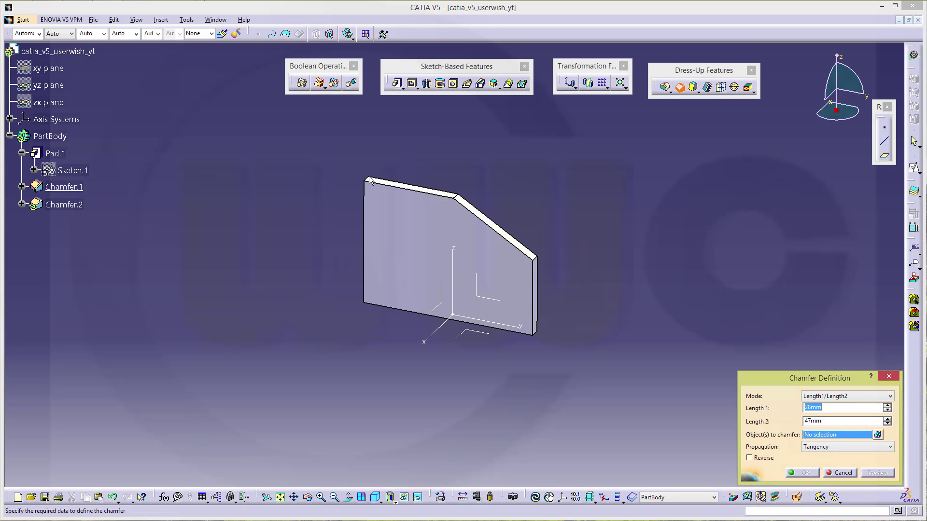
pyautogui.click(365, 181)
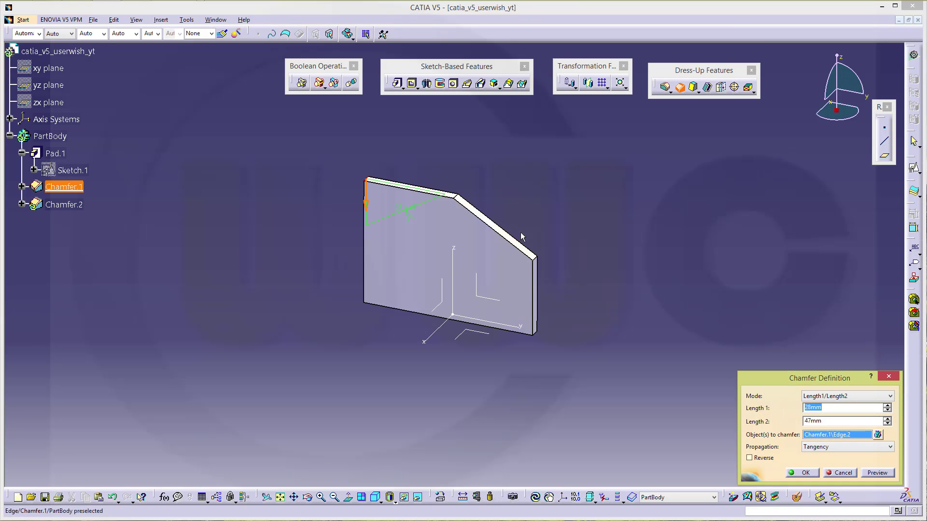
pyautogui.click(802, 473)
pyautogui.moveTo(624, 249); pyautogui.dragTo(625, 273, button='middle')
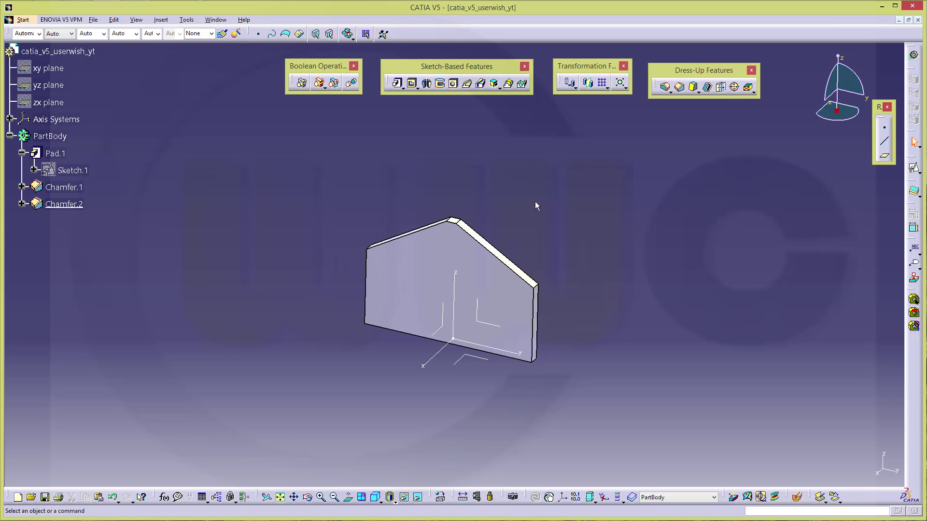
# Check the reference drawing and round both lower corners of the plate with a 12 mm edge fillet
pyautogui.hotkey('alt', 'Tab')
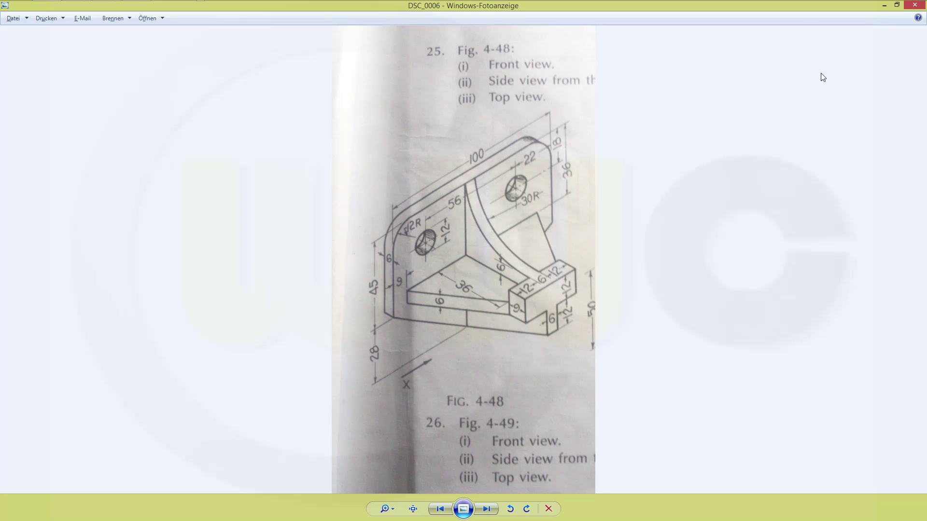
pyautogui.click(884, 7)
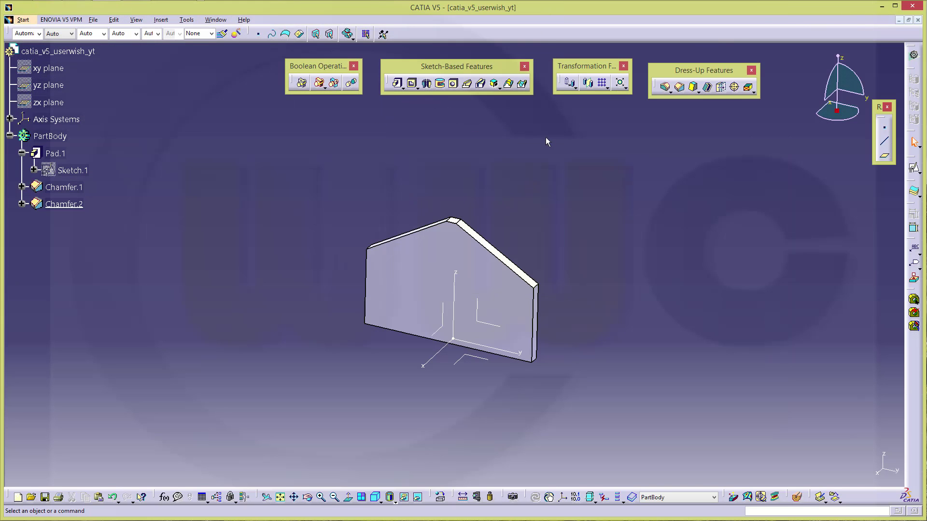
pyautogui.click(665, 87)
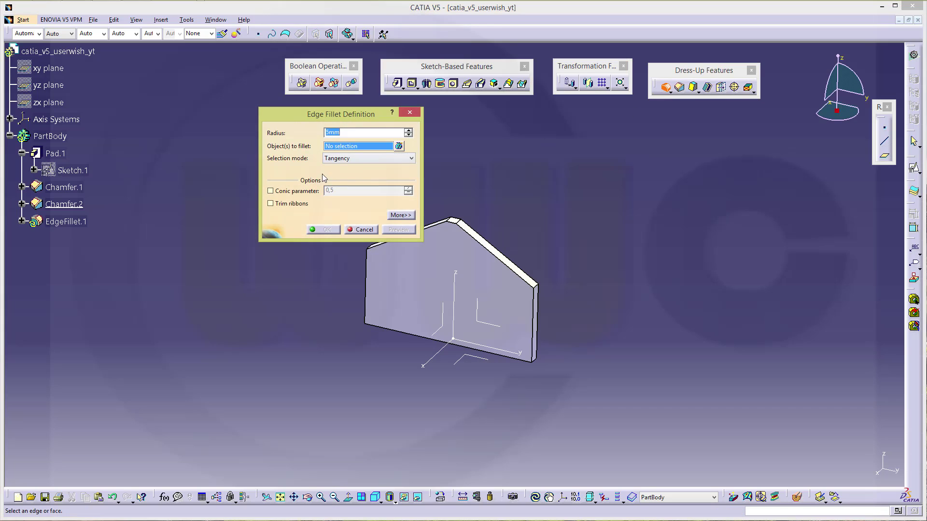
pyautogui.write('12')
pyautogui.click(533, 361)
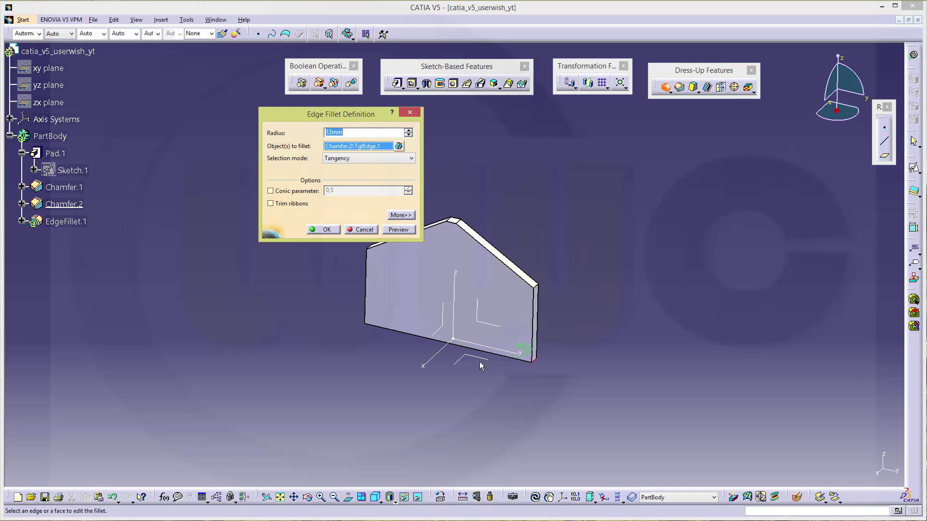
pyautogui.moveTo(385, 351); pyautogui.dragTo(419, 377, button='middle')
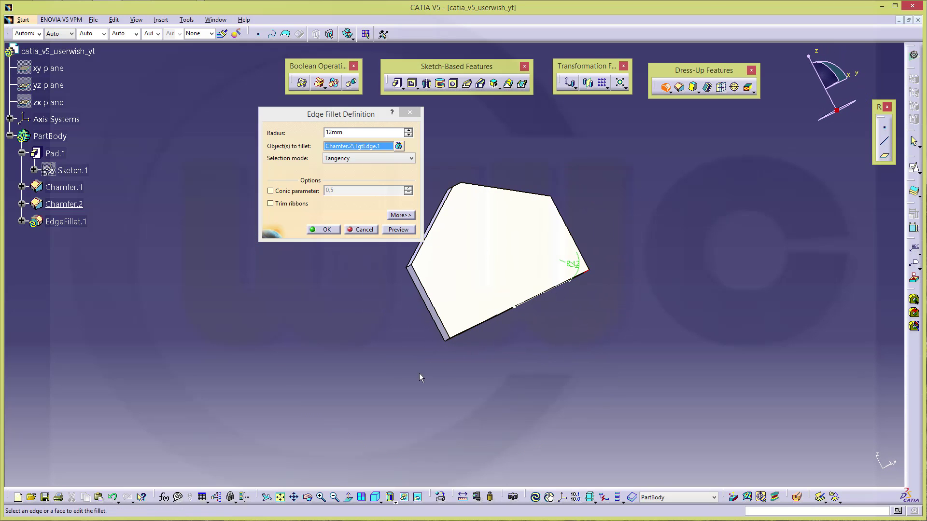
pyautogui.click(445, 338)
pyautogui.moveTo(689, 219); pyautogui.dragTo(534, 252, button='middle')
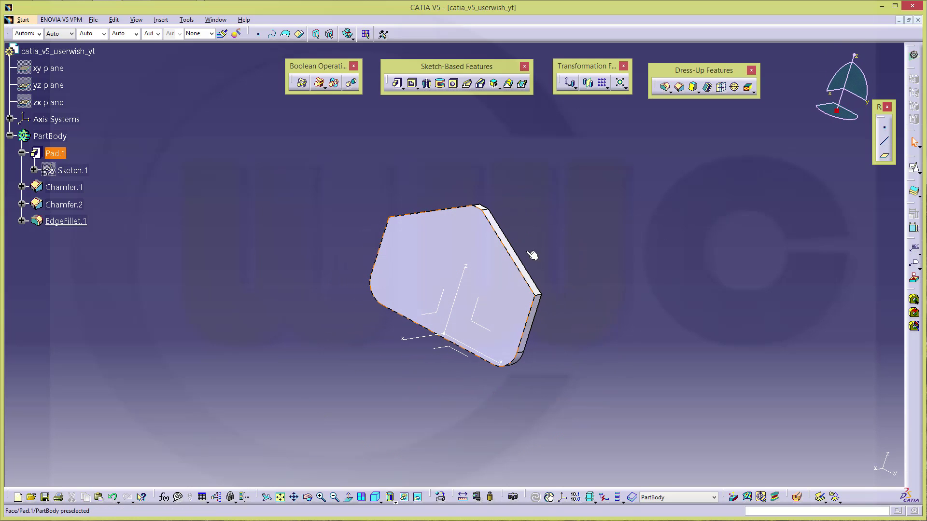
# Create a positioned sketch on the YZ plane of the absolute axis system and hide the sketch's axis elements
pyautogui.click(914, 168)
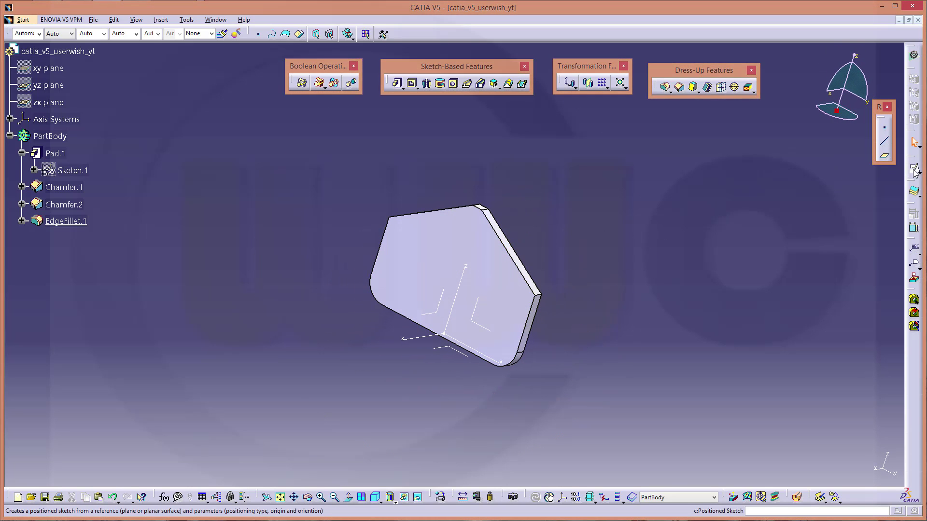
pyautogui.click(470, 315)
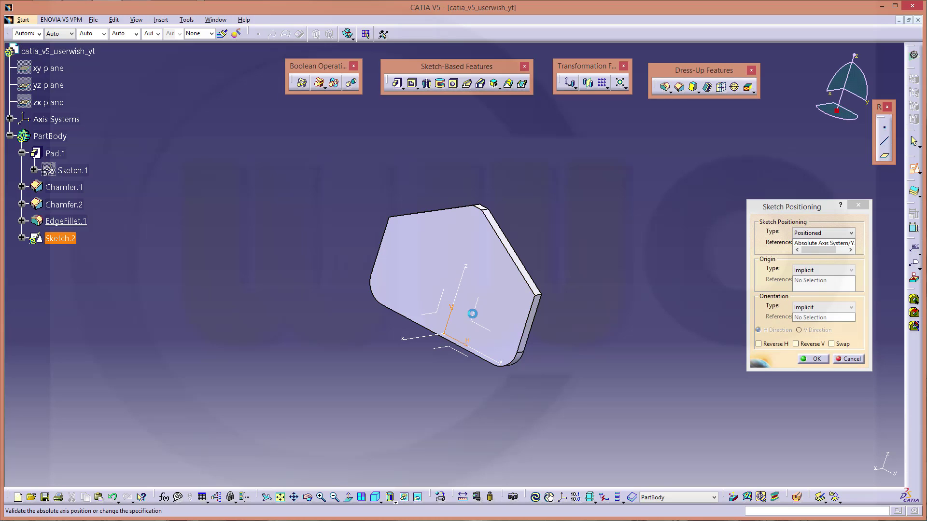
pyautogui.click(813, 359)
pyautogui.moveTo(523, 356)
pyautogui.mouseDown()
pyautogui.moveTo(492, 344)
pyautogui.moveTo(457, 275)
pyautogui.mouseUp()
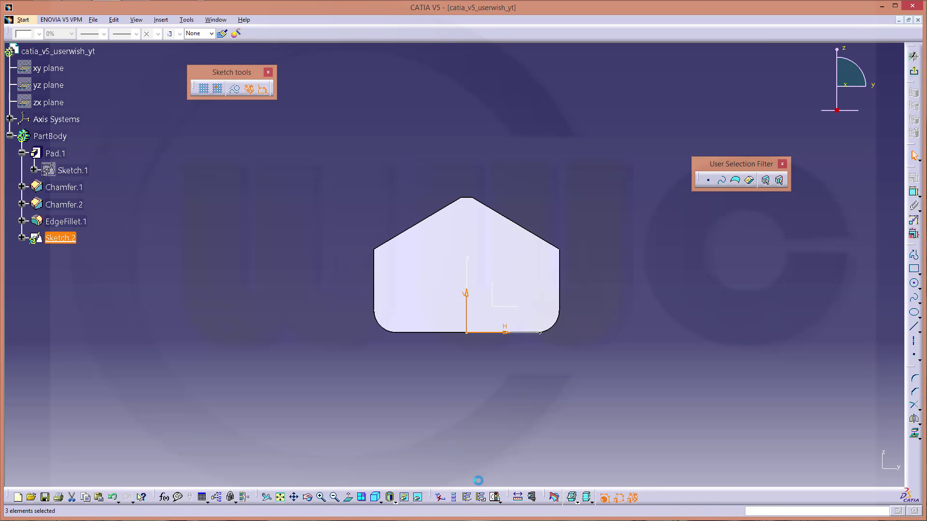
pyautogui.click(440, 497)
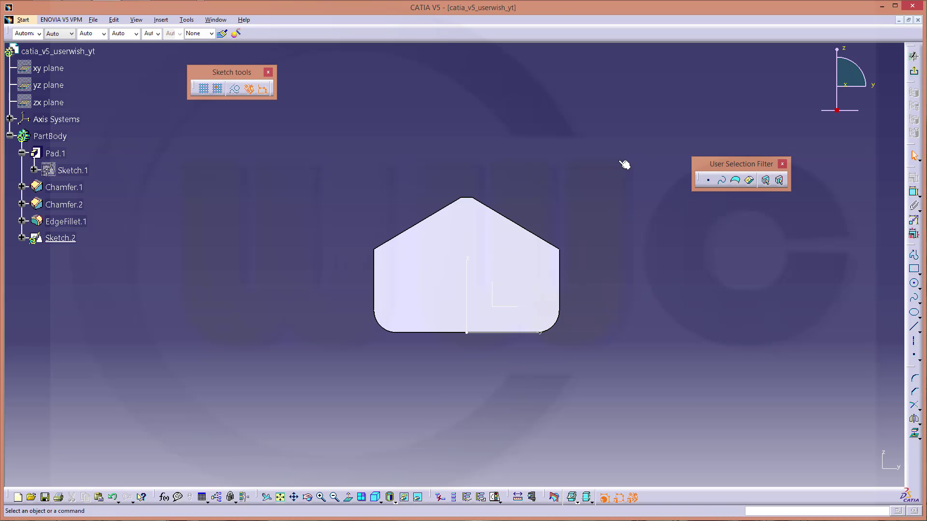
# Draw an upright rectangle about 20 mm wide above the plate and delete its four automatic parallelism constraints
pyautogui.click(914, 269)
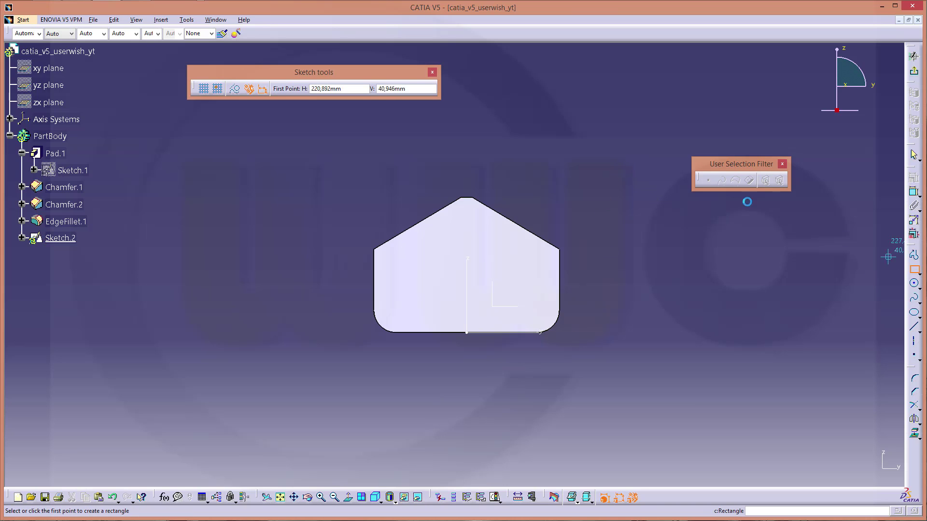
pyautogui.click(489, 114)
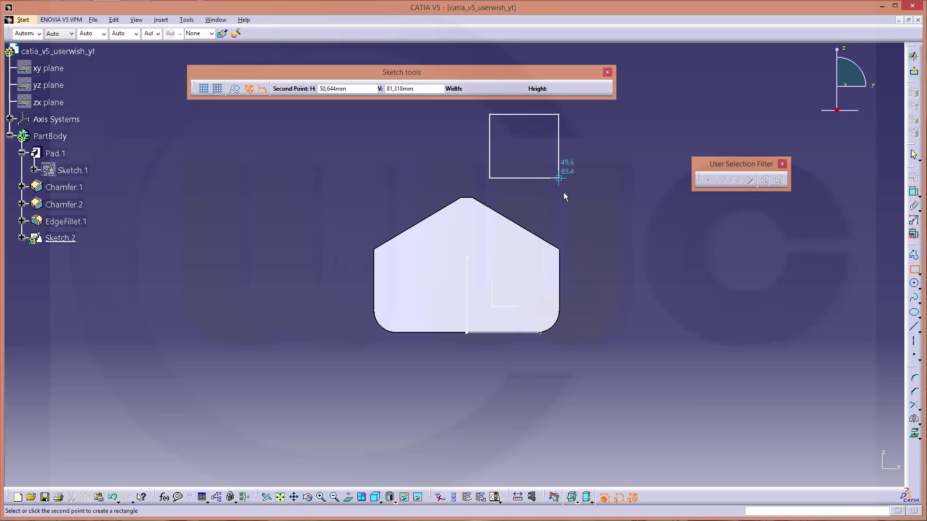
pyautogui.click(526, 198)
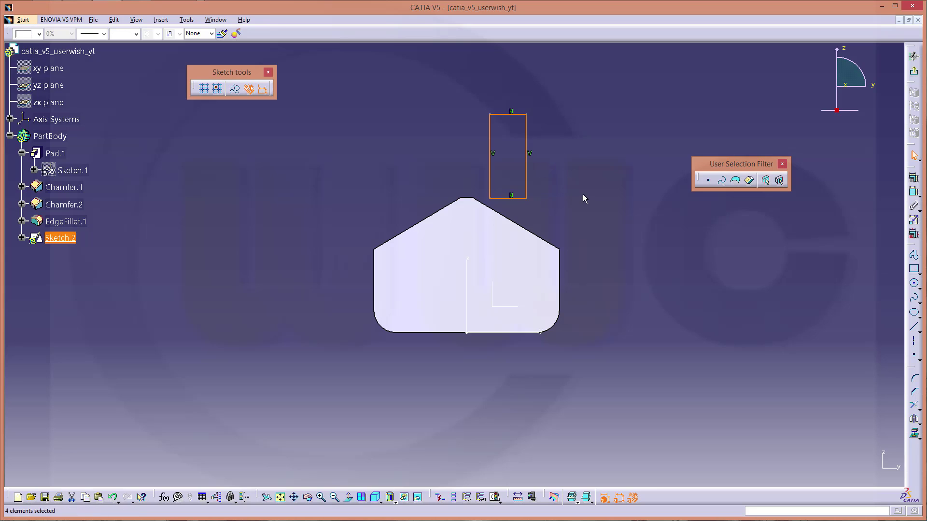
pyautogui.click(22, 238)
pyautogui.click(34, 289)
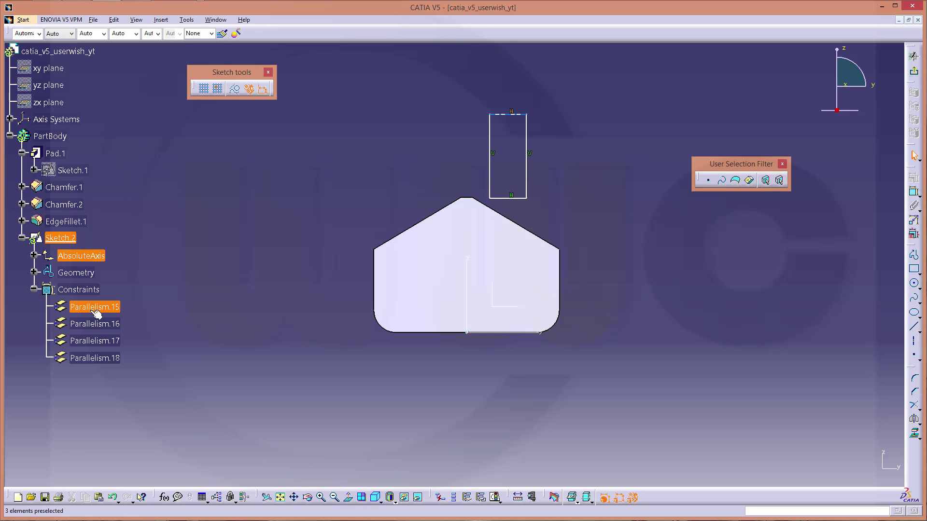
pyautogui.keyDown('shift'); pyautogui.click(80, 358); pyautogui.keyUp('shift')
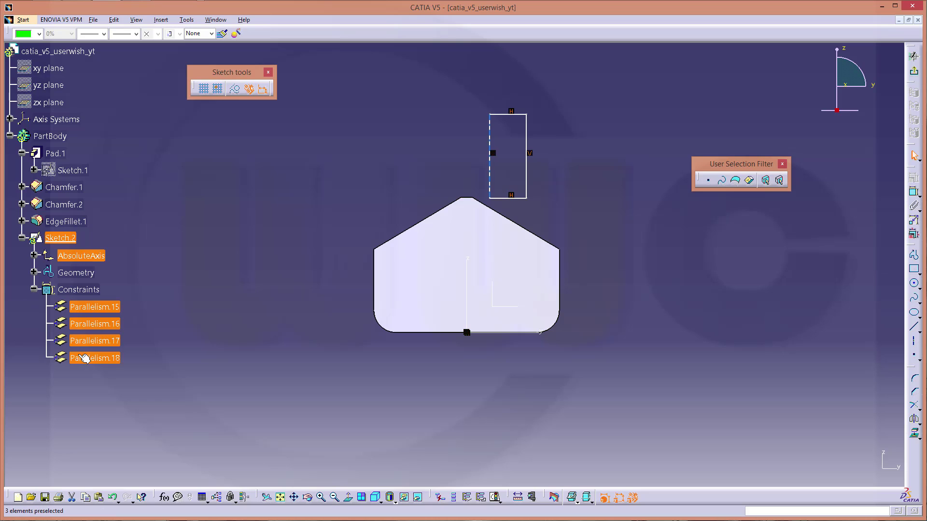
pyautogui.press('Delete')
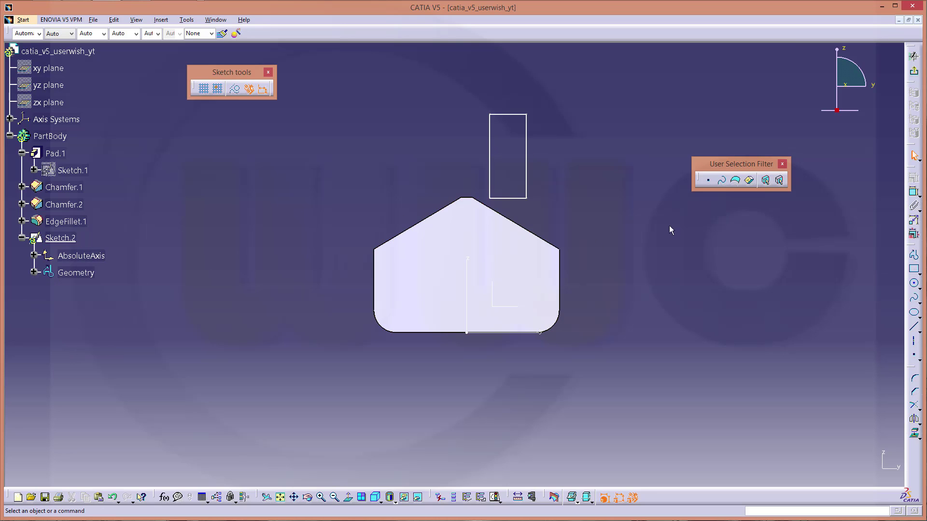
# Constrain the rectangle's two long sides to be symmetric about the vertical axis
pyautogui.click(913, 193)
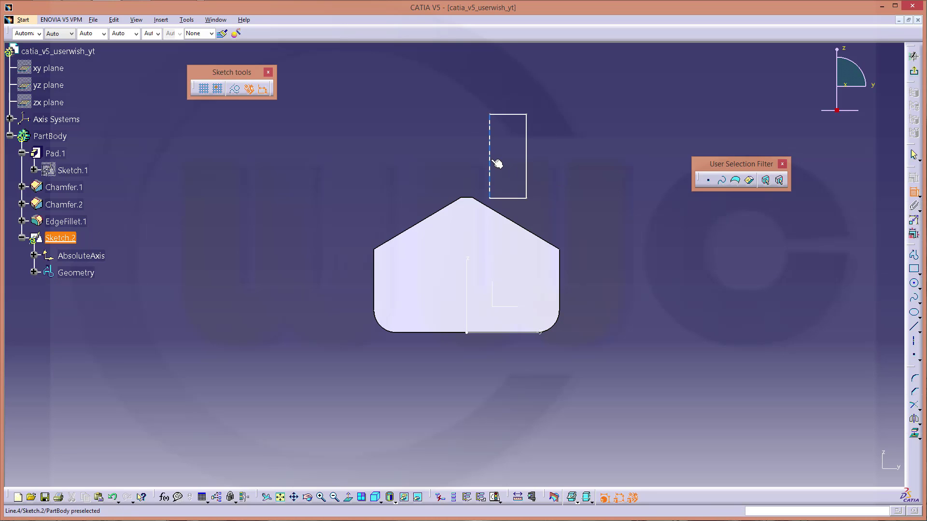
pyautogui.click(490, 161)
pyautogui.rightClick(584, 121)
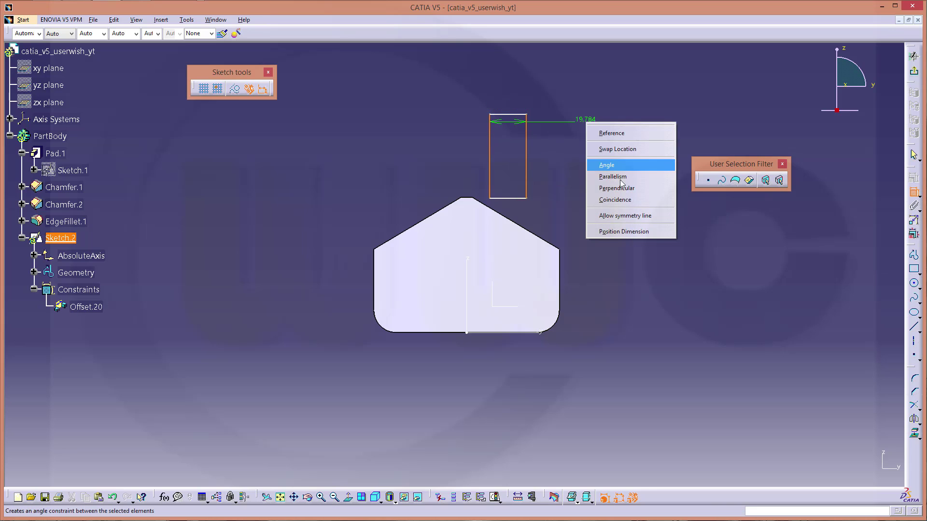
pyautogui.click(627, 216)
pyautogui.click(468, 256)
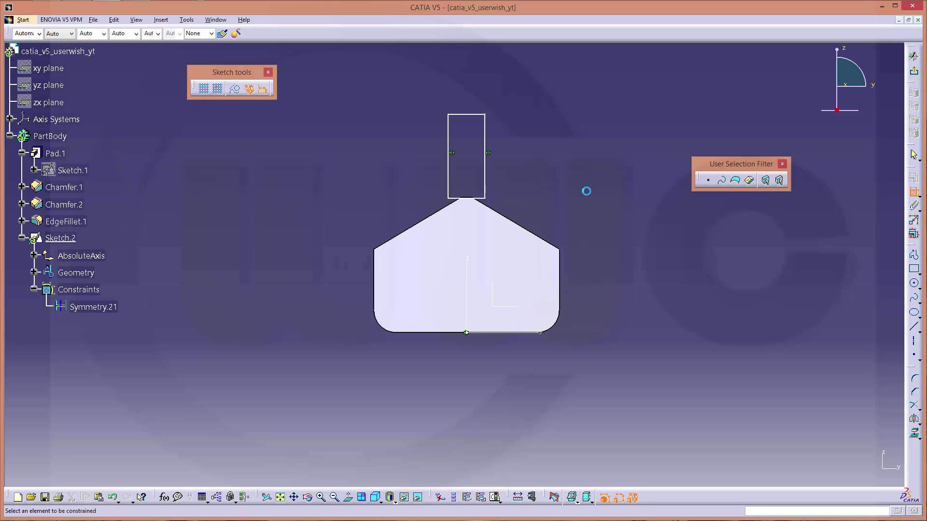
# Dimension the distance between the rectangle's long sides and set it to 6 mm
pyautogui.click(449, 127)
pyautogui.click(485, 127)
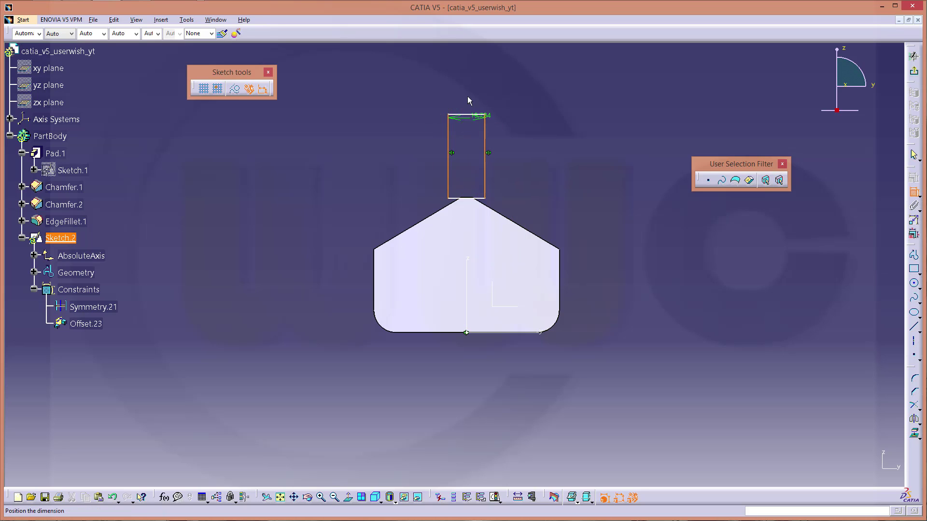
pyautogui.click(467, 97)
pyautogui.doubleClick(463, 94)
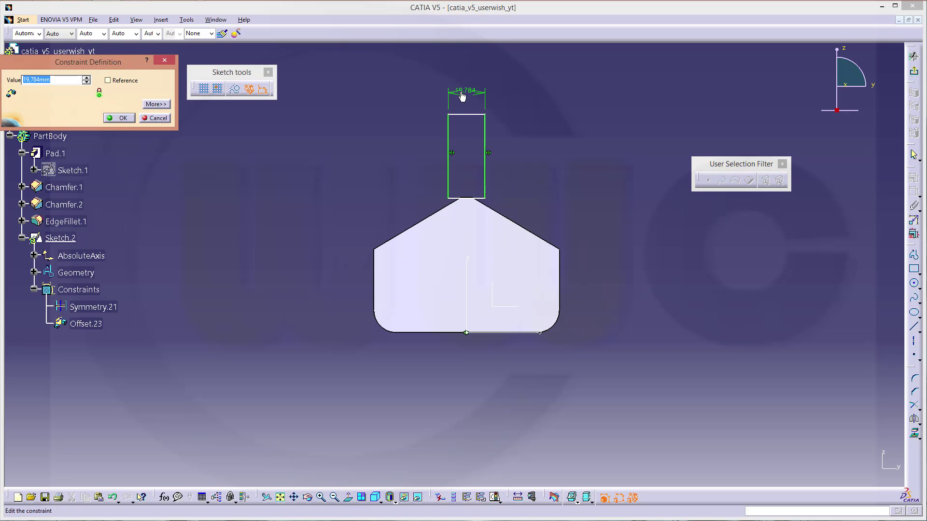
pyautogui.write('6')
pyautogui.press('Return')
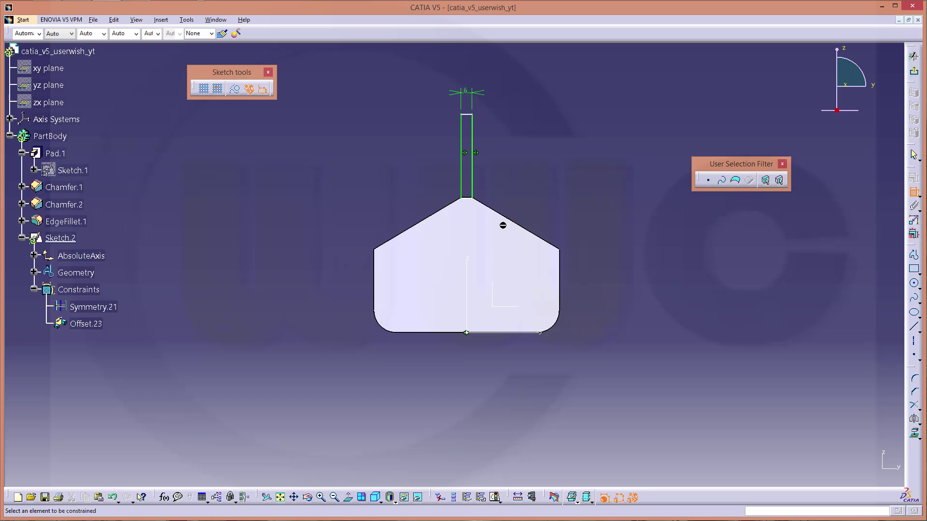
# Dimension the rectangle's lower edge from the horizontal axis and set the distance to 30 mm
pyautogui.click(472, 202)
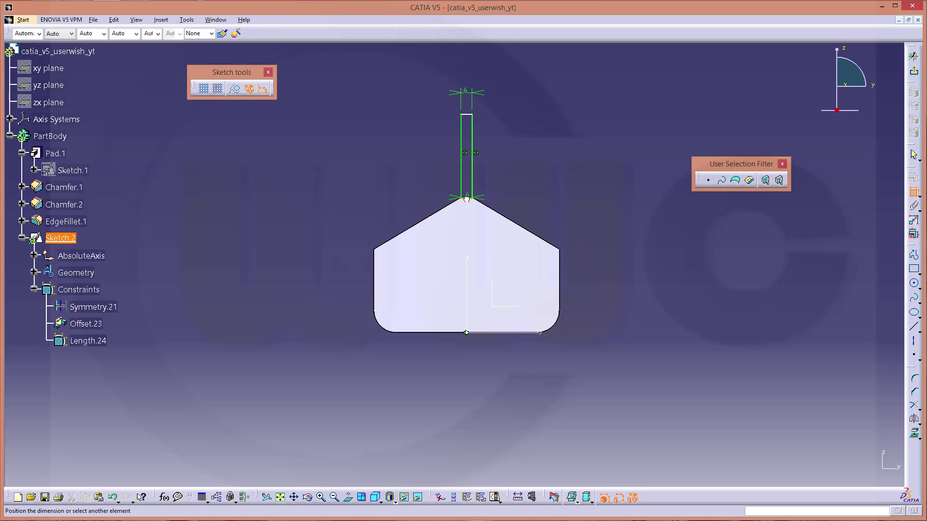
pyautogui.click(539, 333)
pyautogui.click(611, 303)
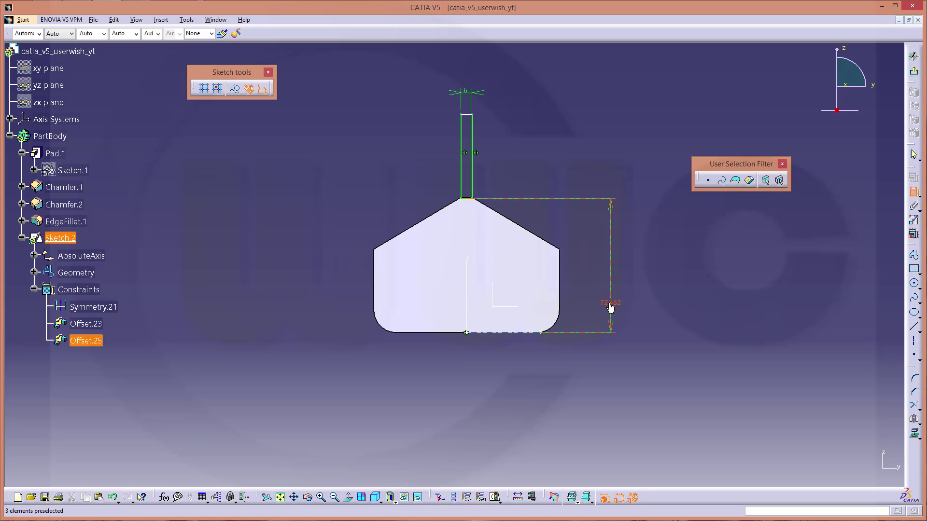
pyautogui.doubleClick(608, 307)
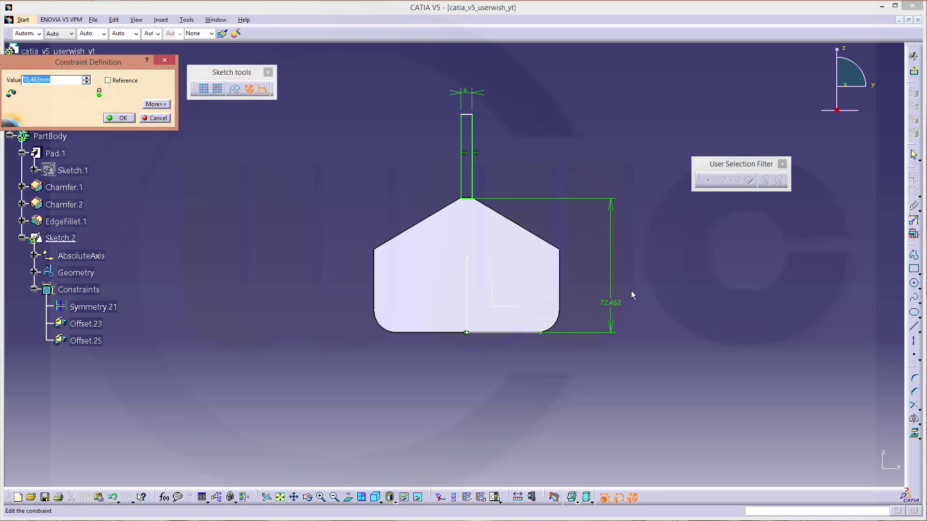
pyautogui.write('30')
pyautogui.press('Return')
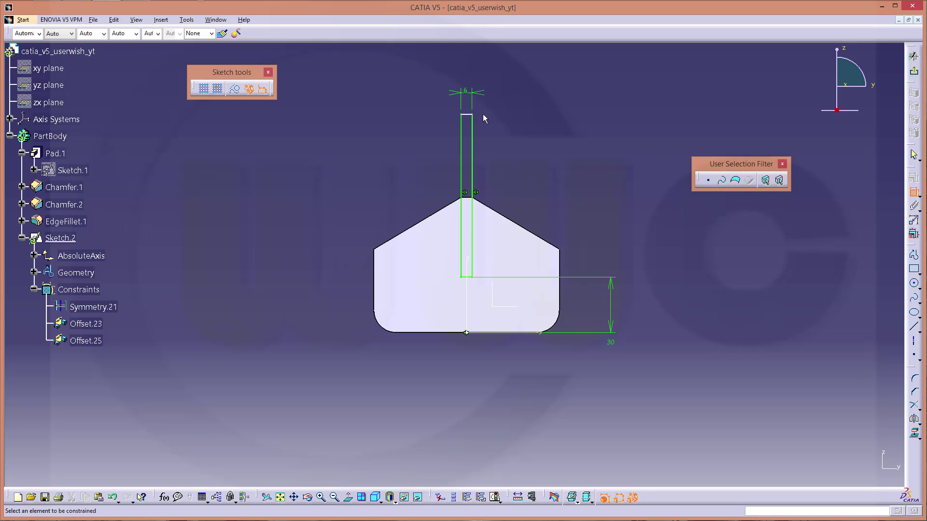
pyautogui.click(467, 115)
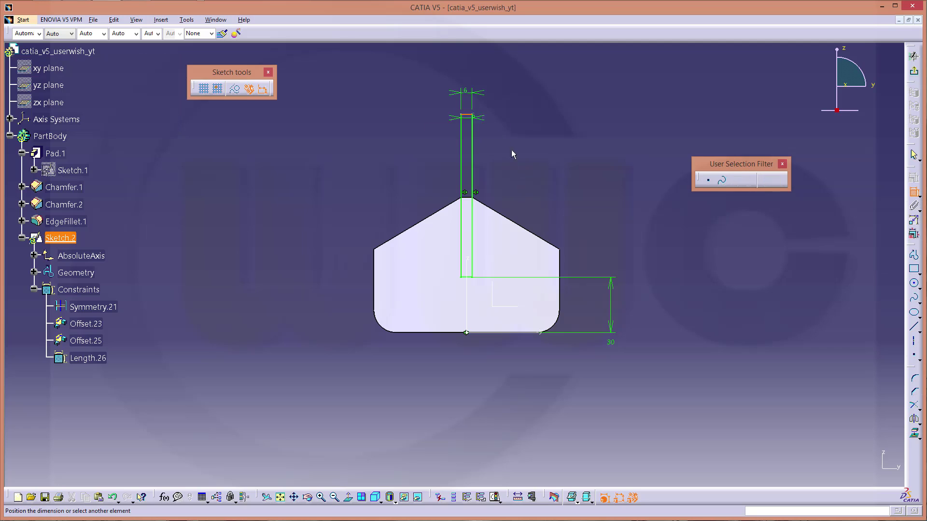
pyautogui.click(544, 337)
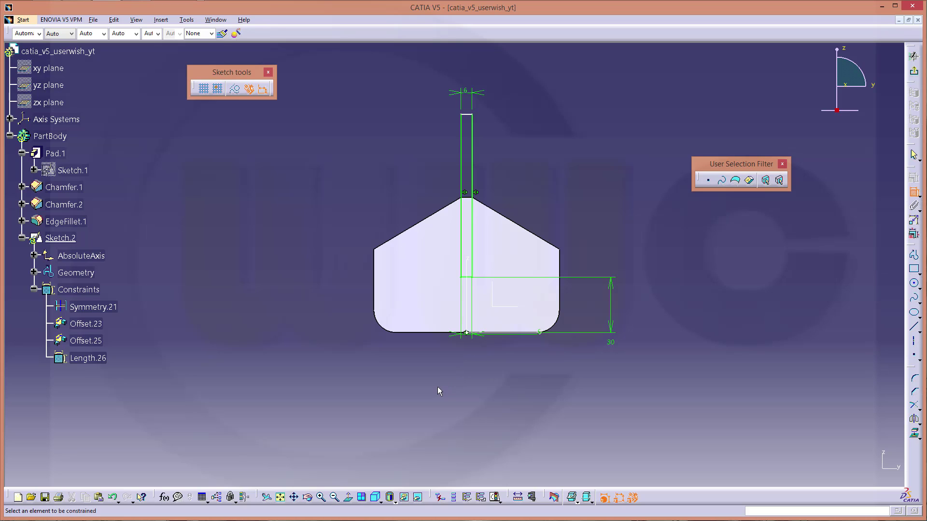
pyautogui.press('Escape')
pyautogui.hotkey('ctrl', 'z')
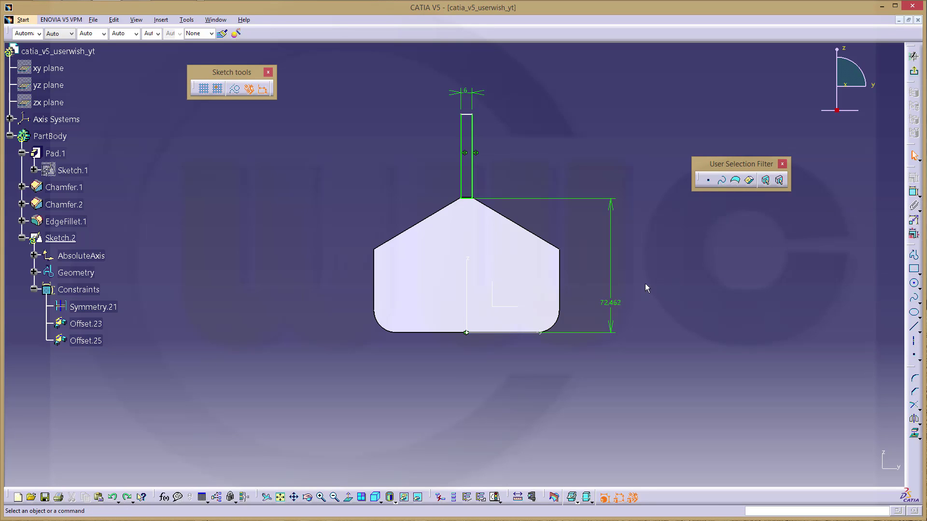
# Set the distance between the rib rectangle's lower edge and the horizontal axis to 30 mm
pyautogui.doubleClick(609, 305)
pyautogui.write('30')
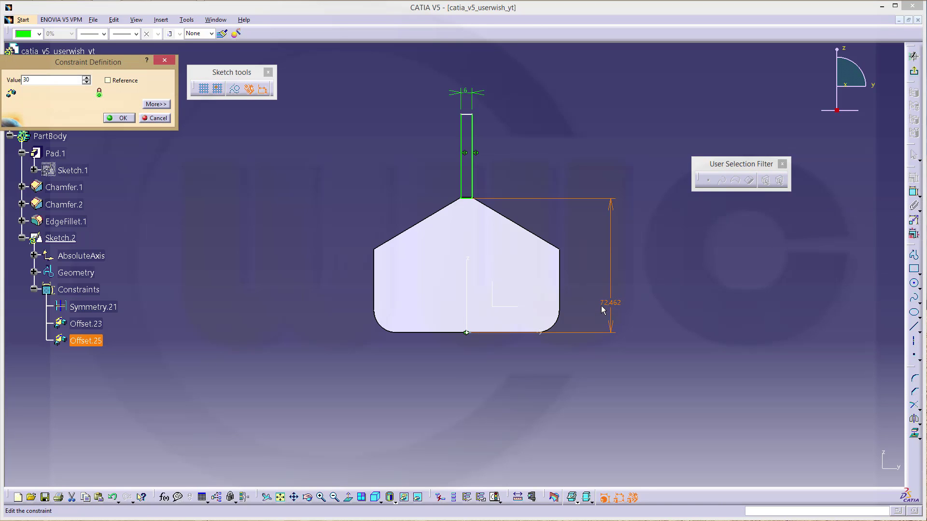
pyautogui.press('Return')
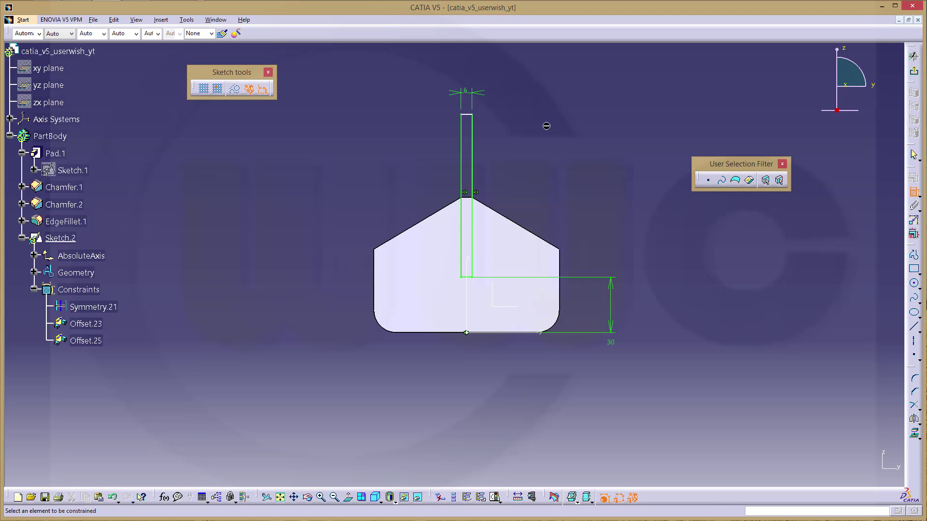
# Dimension the rectangle's top edge from the horizontal axis and set the distance to 45+28 mm
pyautogui.click(469, 119)
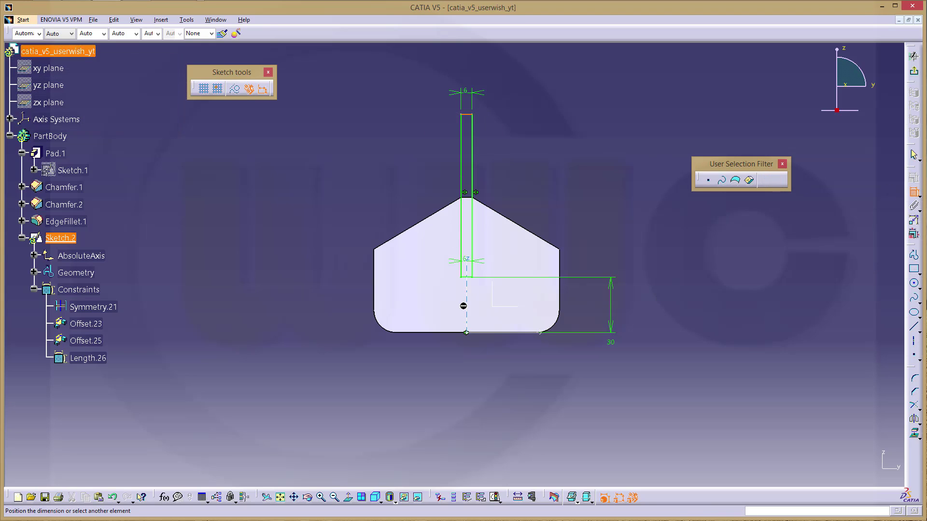
pyautogui.click(541, 332)
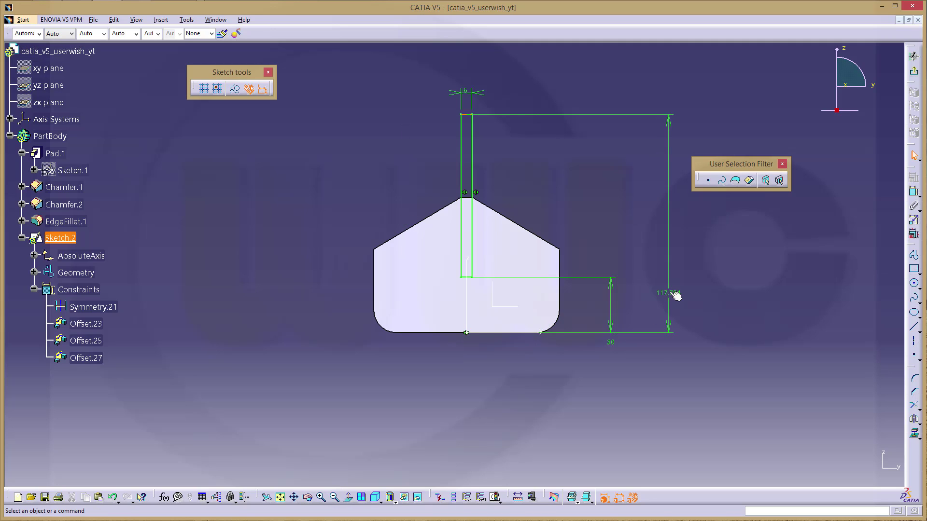
pyautogui.click(668, 295)
pyautogui.doubleClick(668, 296)
pyautogui.write('45+28')
pyautogui.press('Return')
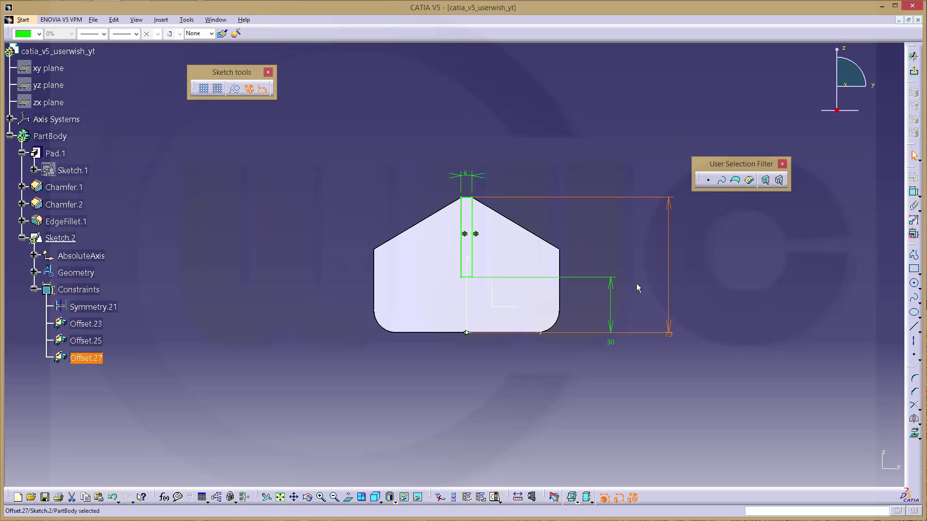
pyautogui.click(623, 89)
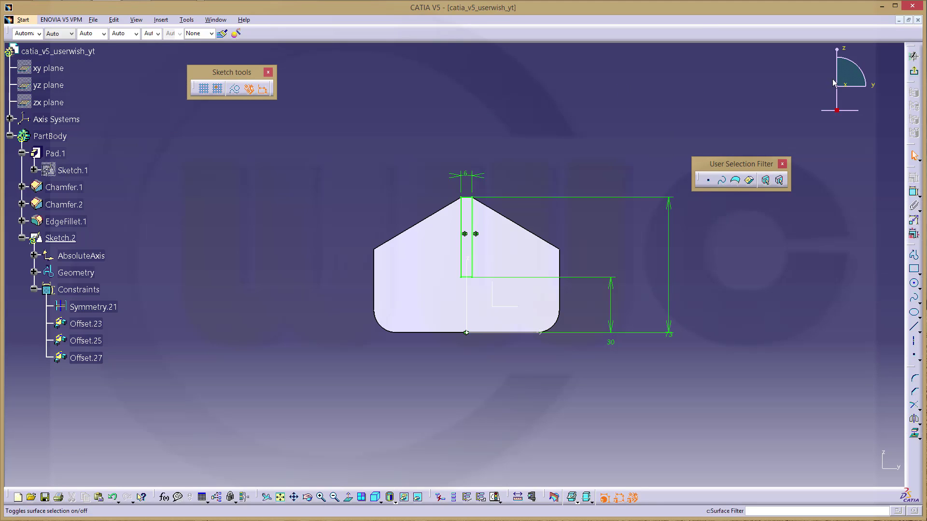
# Finish the rib sketch and extrude it as a pad with a length of 36 mm
pyautogui.click(914, 73)
pyautogui.moveTo(392, 207)
pyautogui.mouseDown(button='middle')
pyautogui.moveTo(404, 215)
pyautogui.moveTo(366, 145)
pyautogui.moveTo(332, 173)
pyautogui.mouseUp(button='middle')
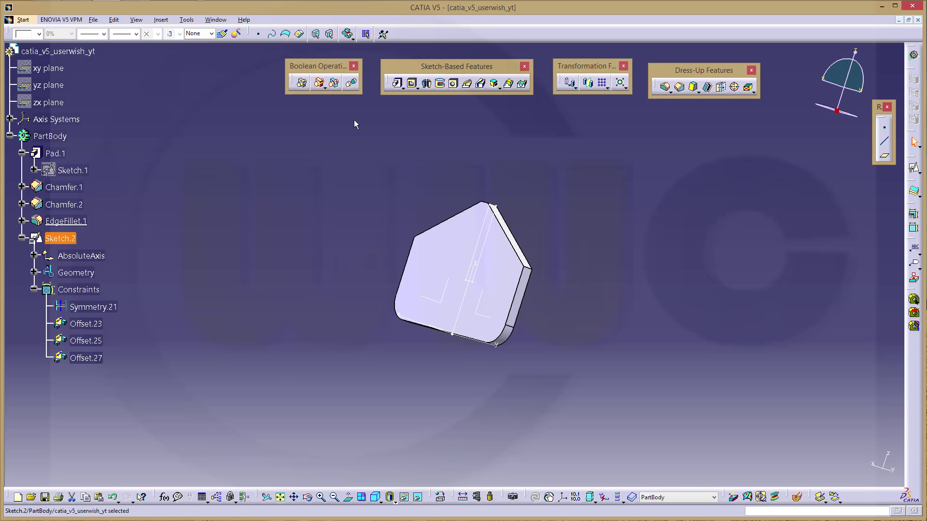
pyautogui.click(397, 85)
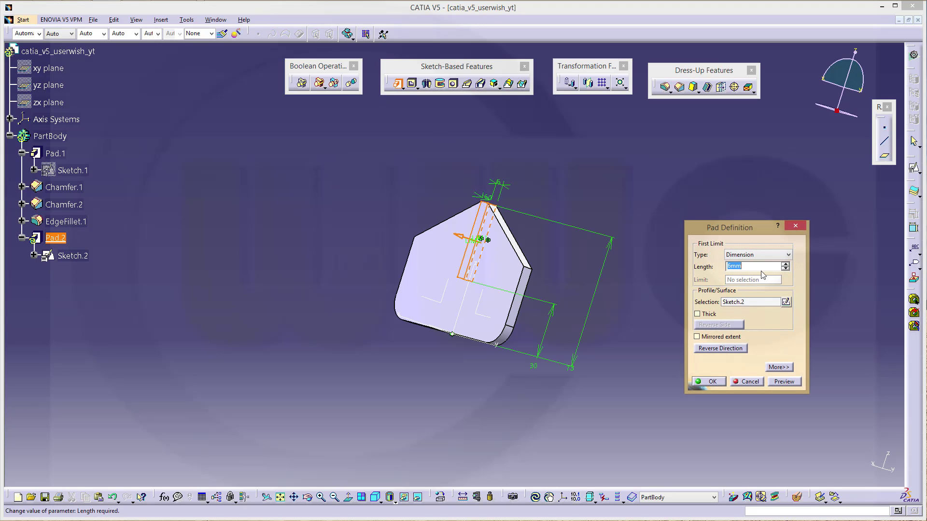
pyautogui.write('36')
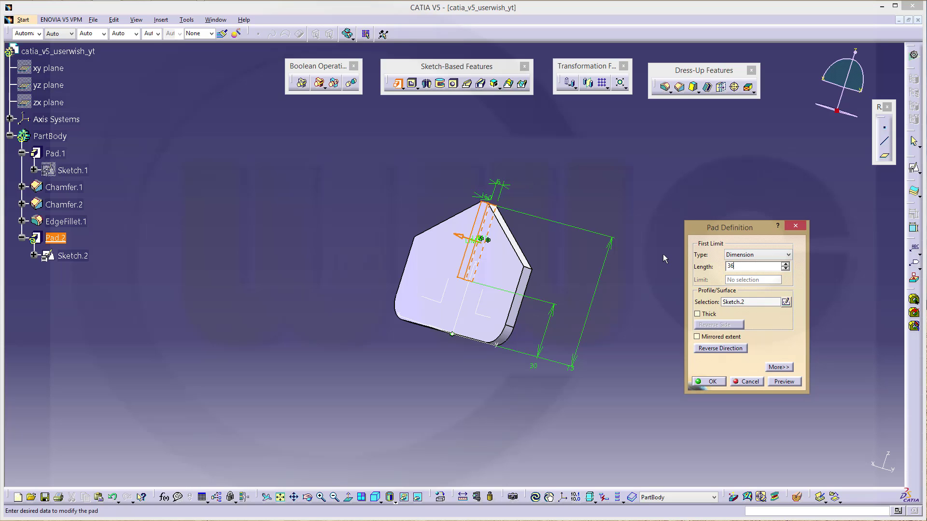
pyautogui.press('Return')
# Fillet the short edge where the rib's end face meets the back plate with a radius of 30 mm
pyautogui.moveTo(320, 232); pyautogui.dragTo(459, 325, button='middle')
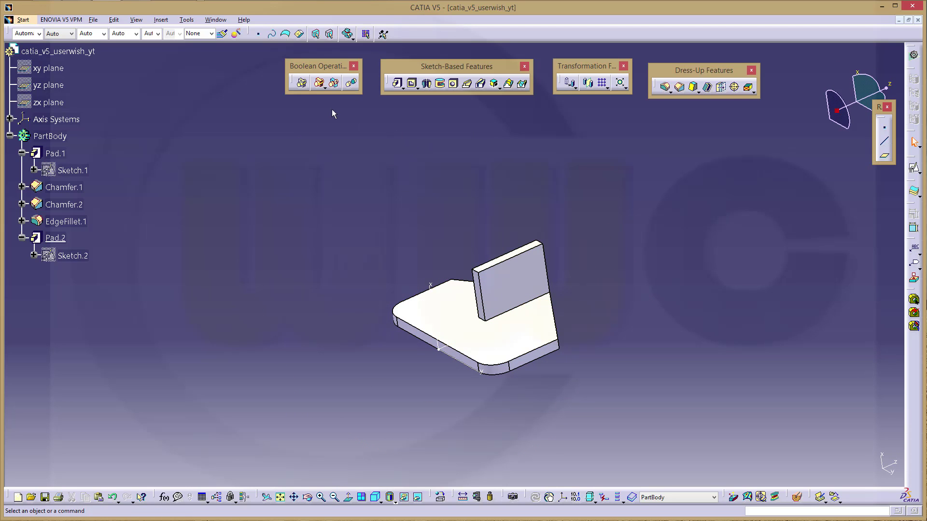
pyautogui.click(664, 87)
pyautogui.moveTo(478, 201); pyautogui.dragTo(568, 202, button='middle')
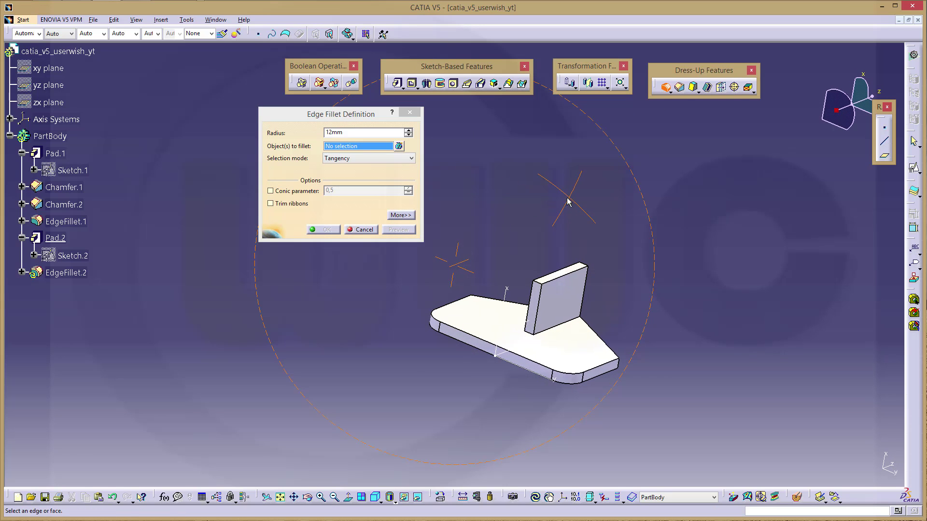
pyautogui.click(534, 334)
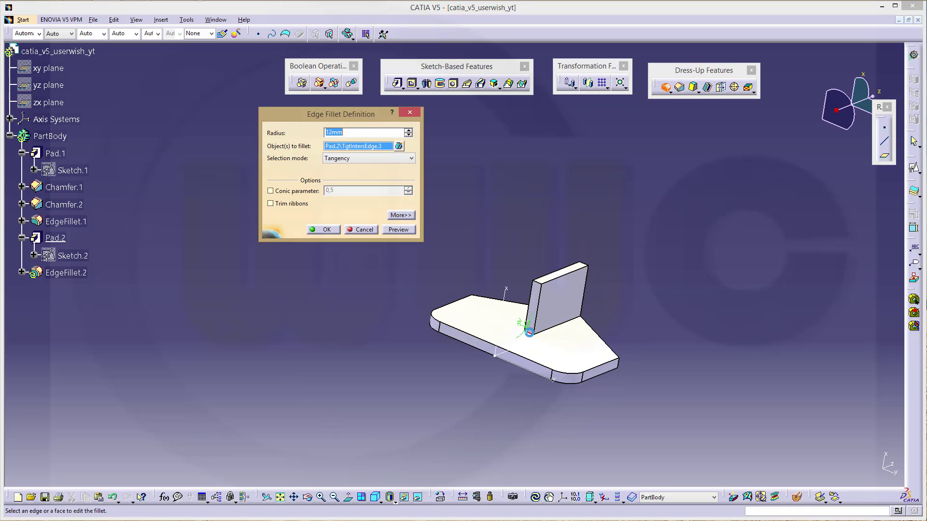
pyautogui.write('30mm')
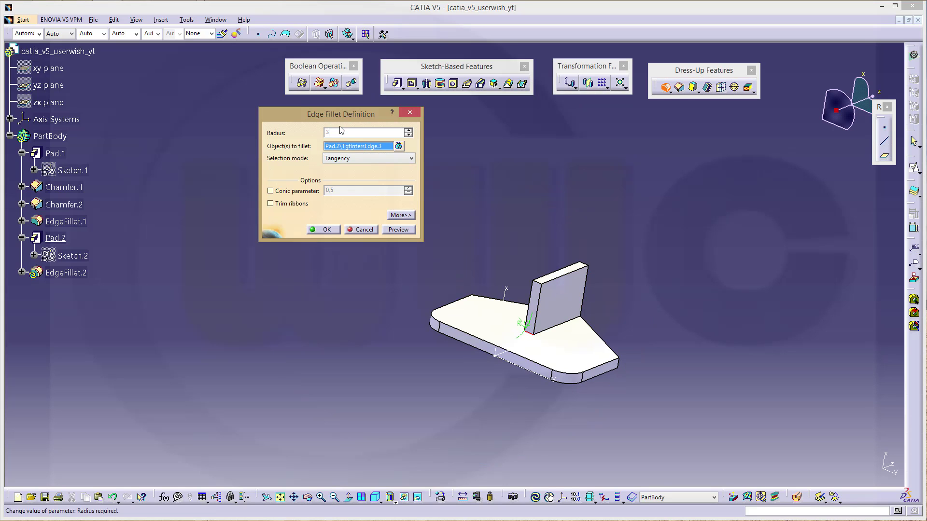
pyautogui.press('Return')
pyautogui.moveTo(474, 270); pyautogui.dragTo(529, 276, button='middle')
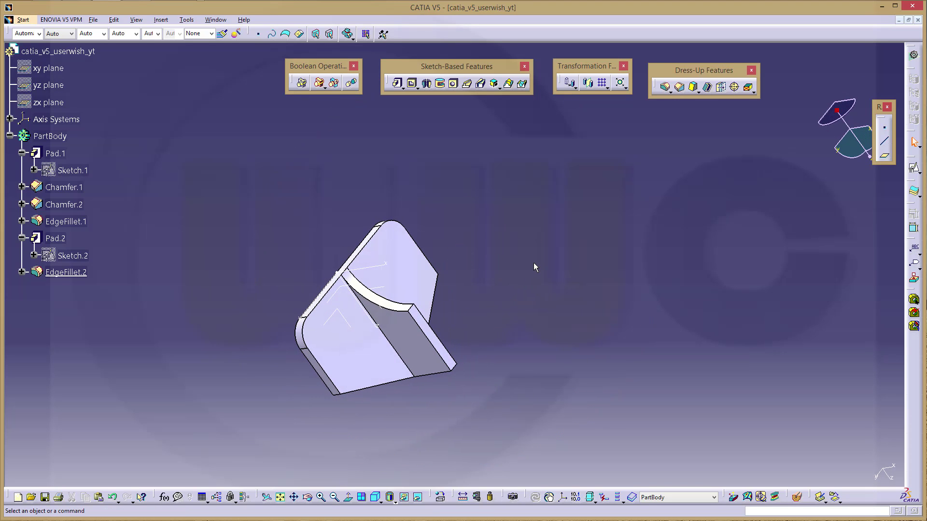
# Check the Fig. 4-48 drawing in the photo viewer and increase the length of the rib pad
pyautogui.hotkey('alt', 'Tab')
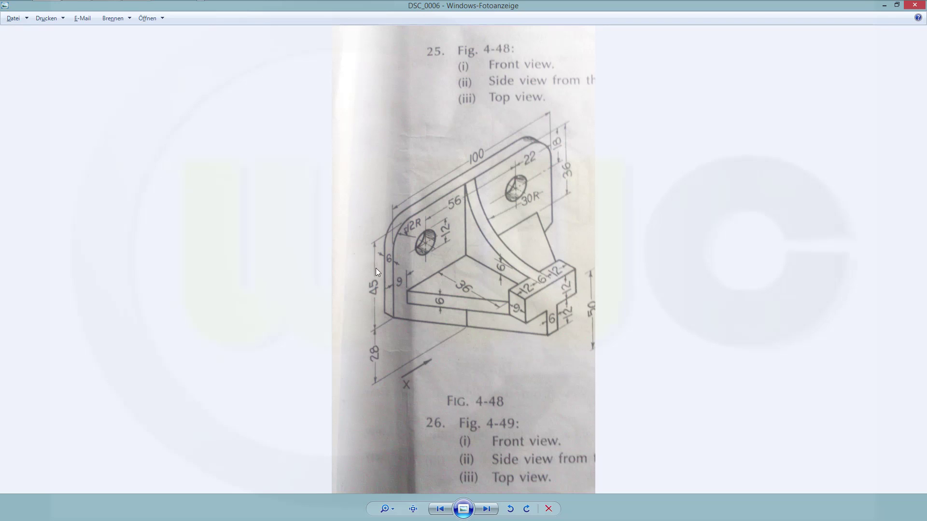
pyautogui.hotkey('alt', 'Tab')
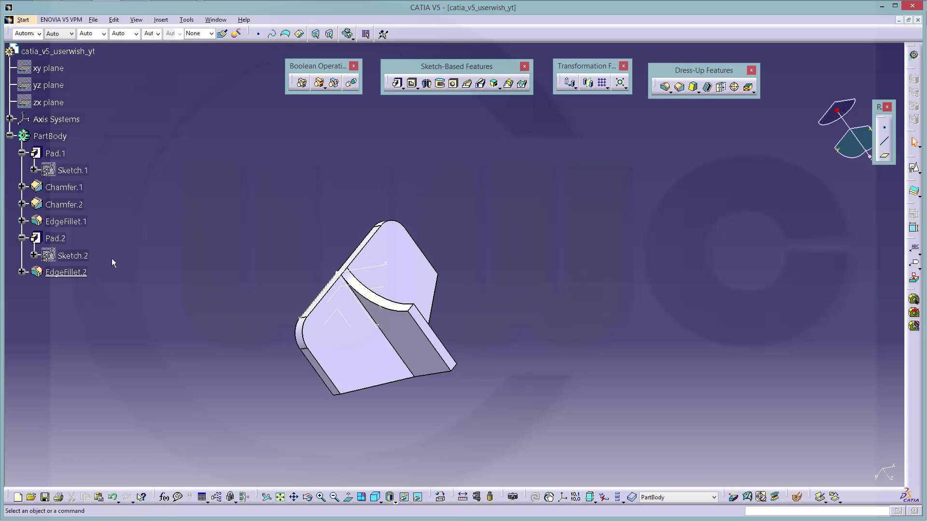
pyautogui.doubleClick(55, 238)
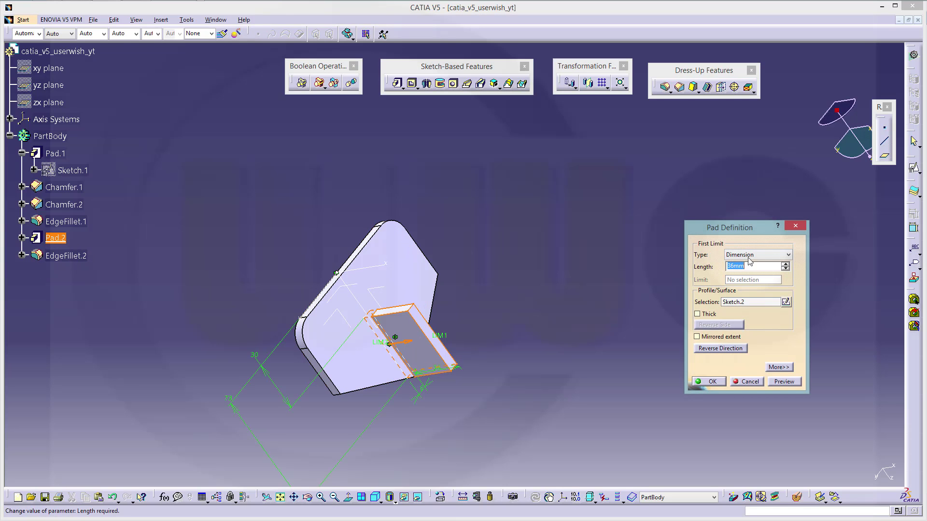
pyautogui.press('Return')
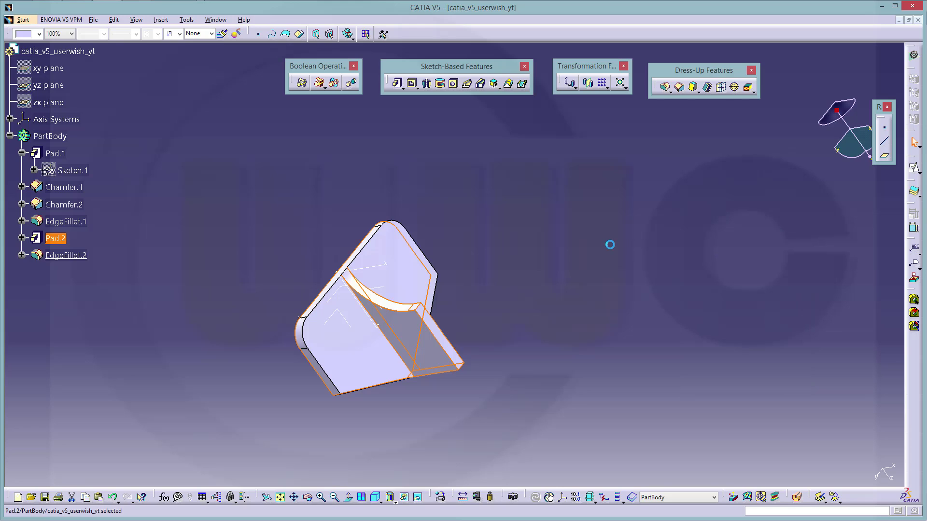
# Consult the Fig. 4-48 drawing for the next feature and hide the new sketch's origin and H and V axes
pyautogui.moveTo(566, 289)
pyautogui.mouseDown(button='middle')
pyautogui.moveTo(579, 279)
pyautogui.moveTo(560, 301)
pyautogui.mouseUp(button='middle')
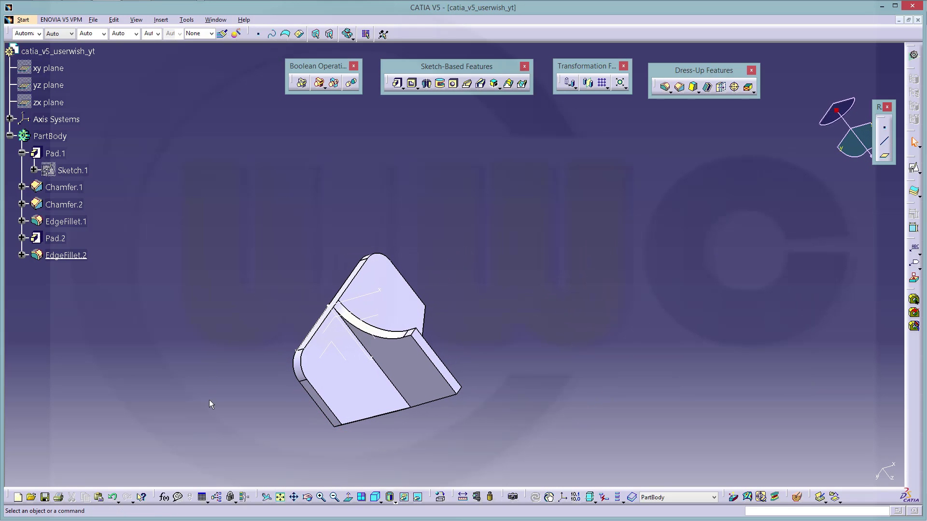
pyautogui.hotkey('alt', 'Tab')
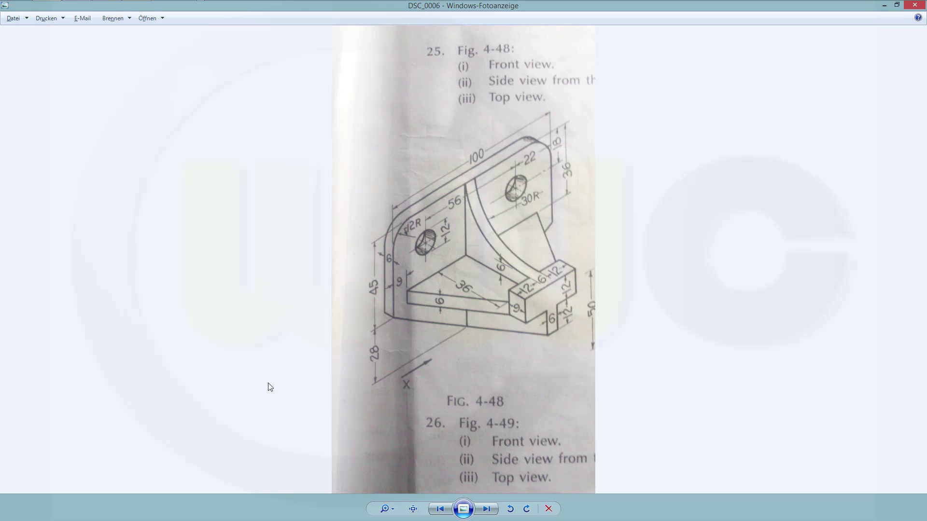
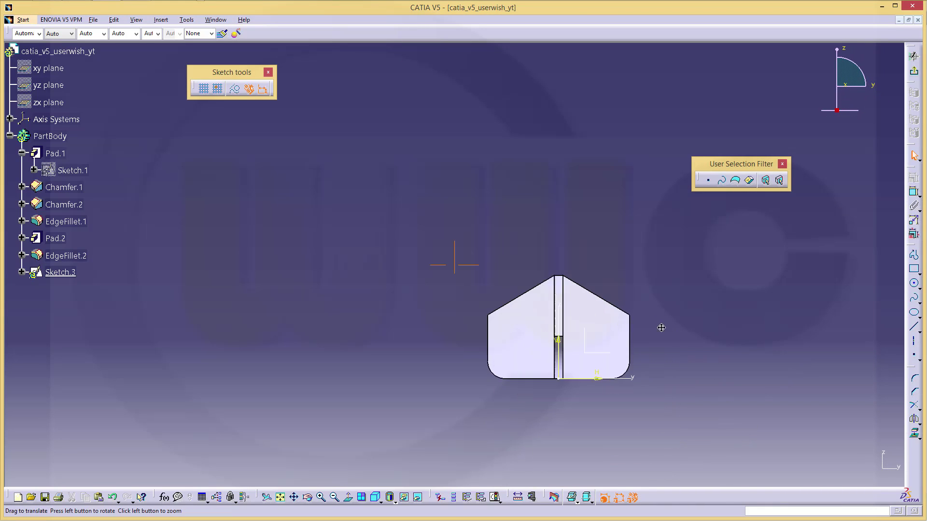
pyautogui.moveTo(601, 341); pyautogui.dragTo(524, 277)
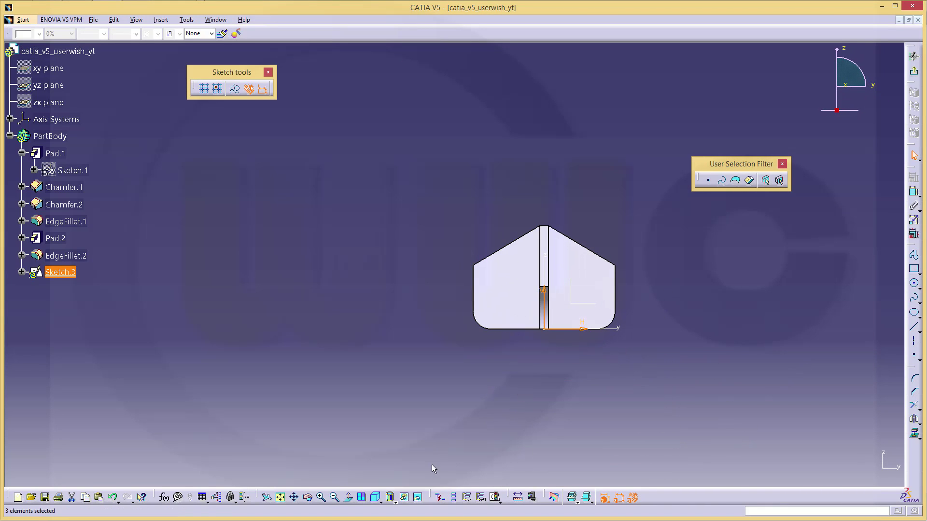
pyautogui.click(609, 377)
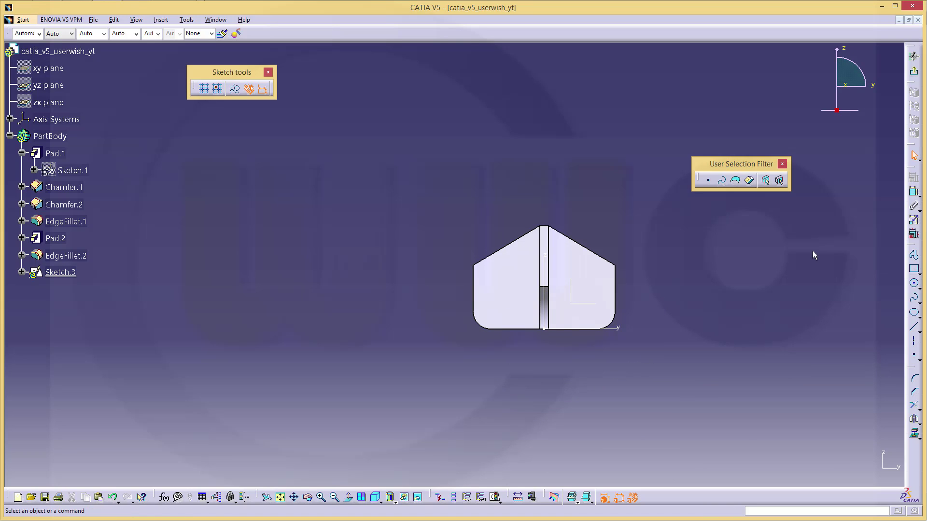
# Draw a wide rectangle about 12 mm high above the plate and delete its four automatic parallelism constraints
pyautogui.click(914, 268)
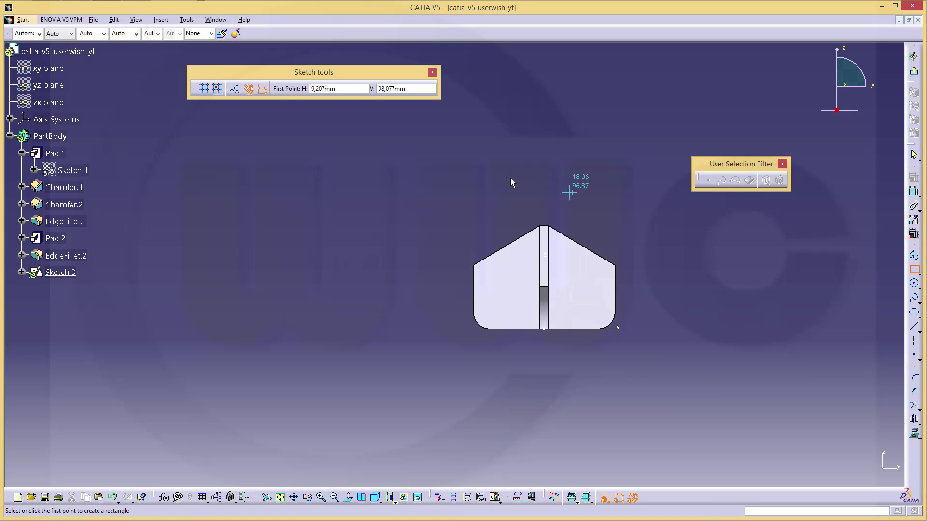
pyautogui.click(481, 174)
pyautogui.click(618, 190)
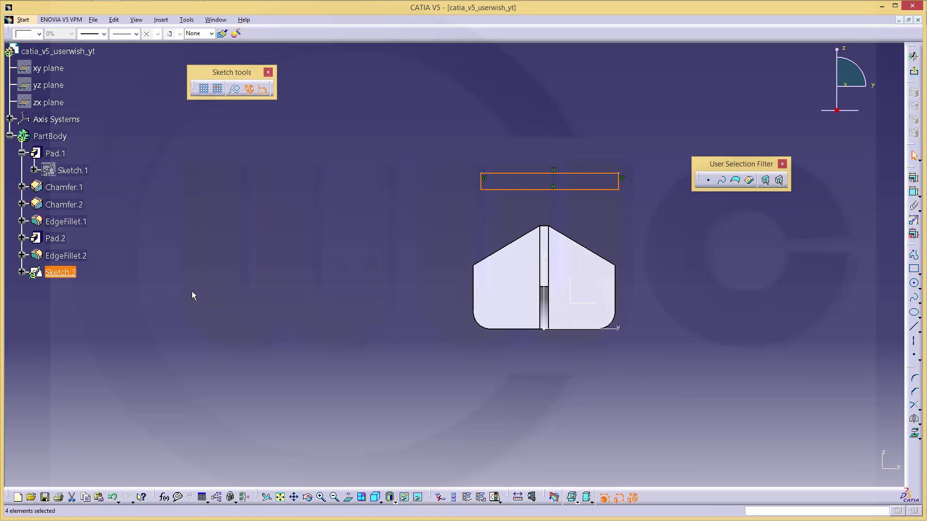
pyautogui.click(22, 271)
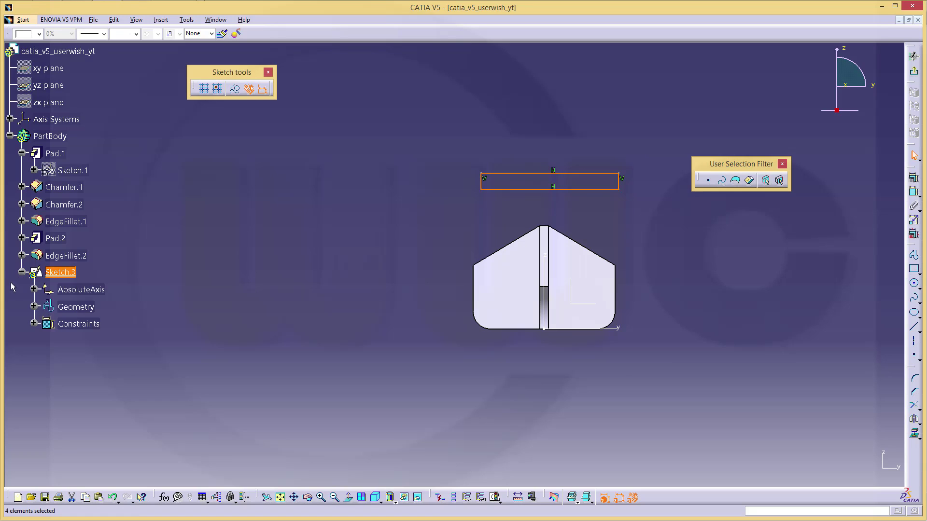
pyautogui.click(34, 324)
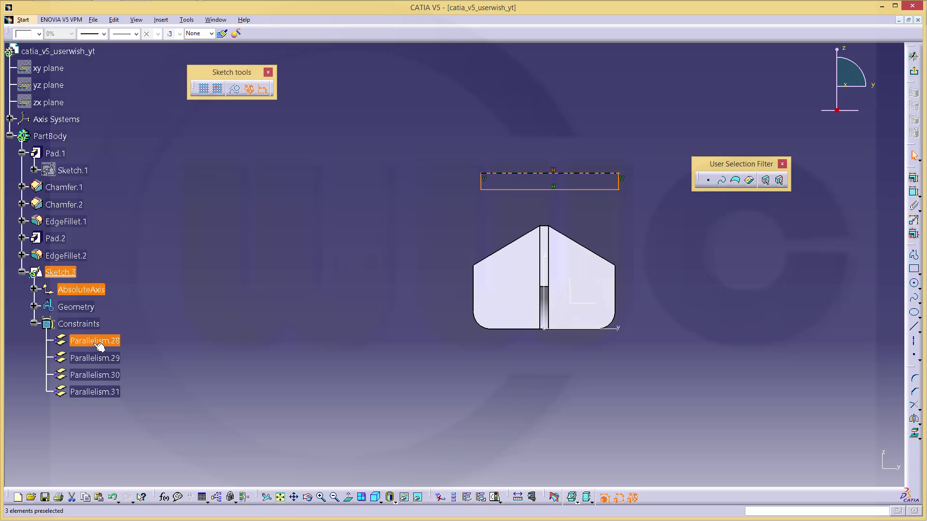
pyautogui.keyDown('shift'); pyautogui.click(94, 391); pyautogui.keyUp('shift')
pyautogui.press('Delete')
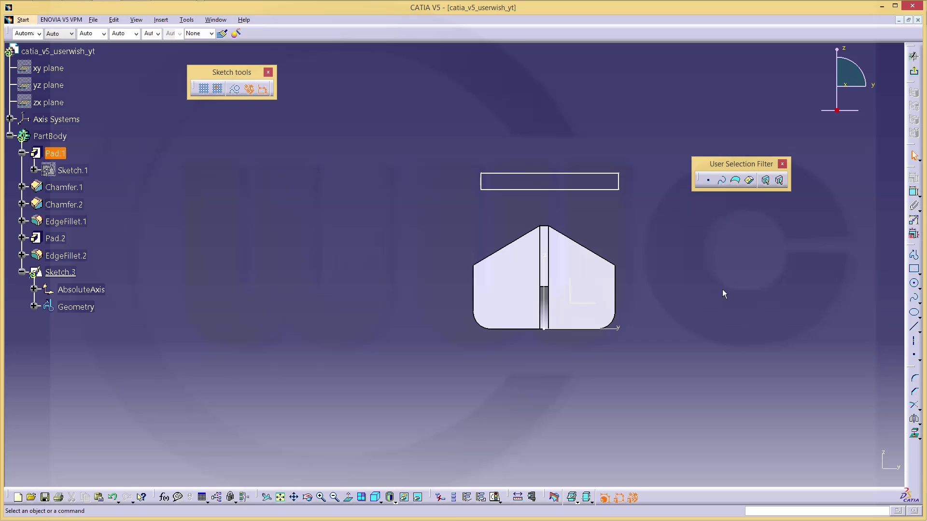
# Dimension the distance between the rectangle's two long sides and set it to 6 mm
pyautogui.click(913, 192)
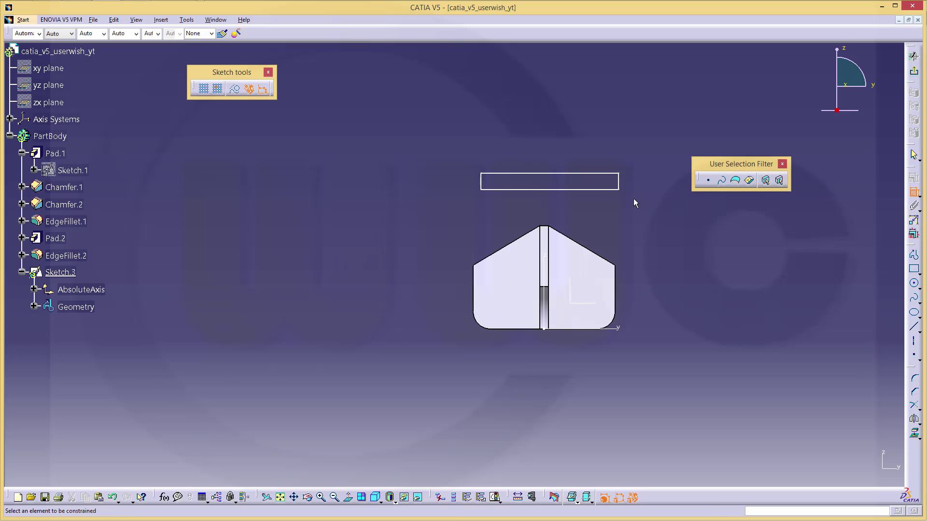
pyautogui.click(602, 189)
pyautogui.click(594, 174)
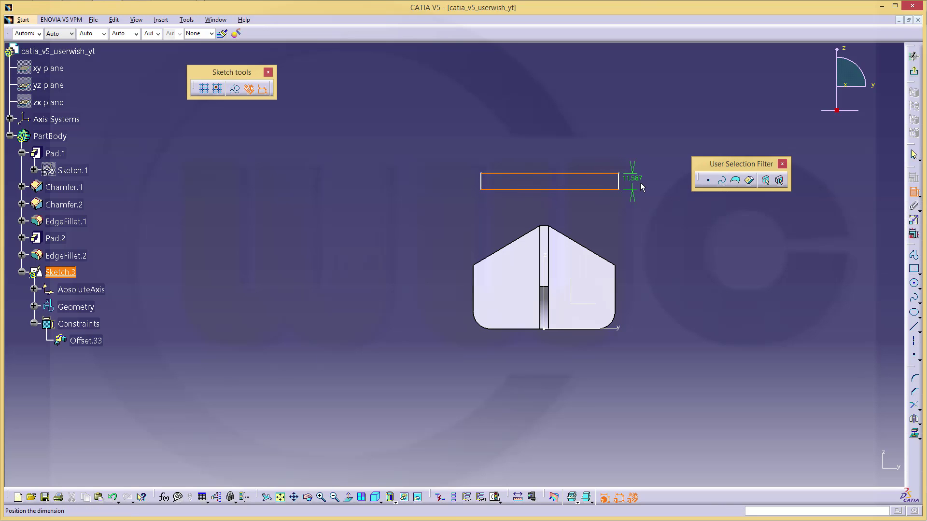
pyautogui.click(638, 182)
pyautogui.write('6')
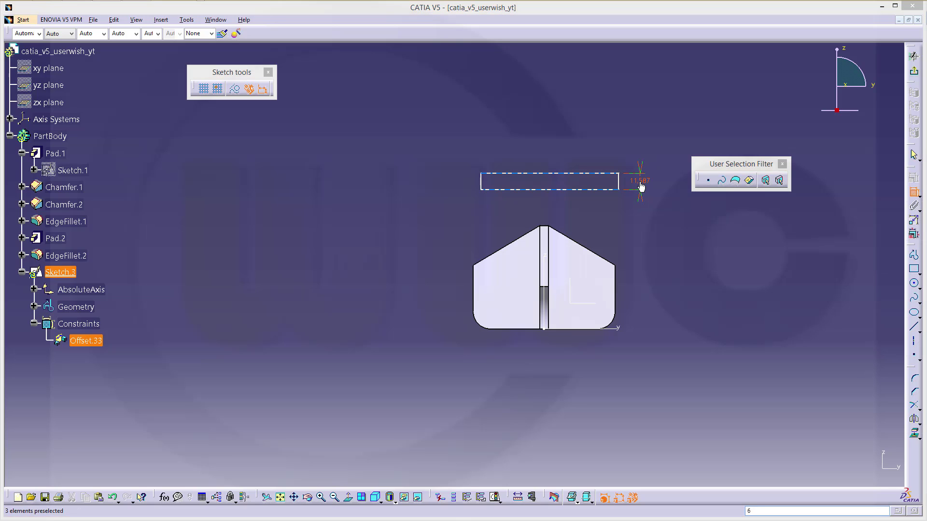
pyautogui.press('Return')
pyautogui.click(470, 289)
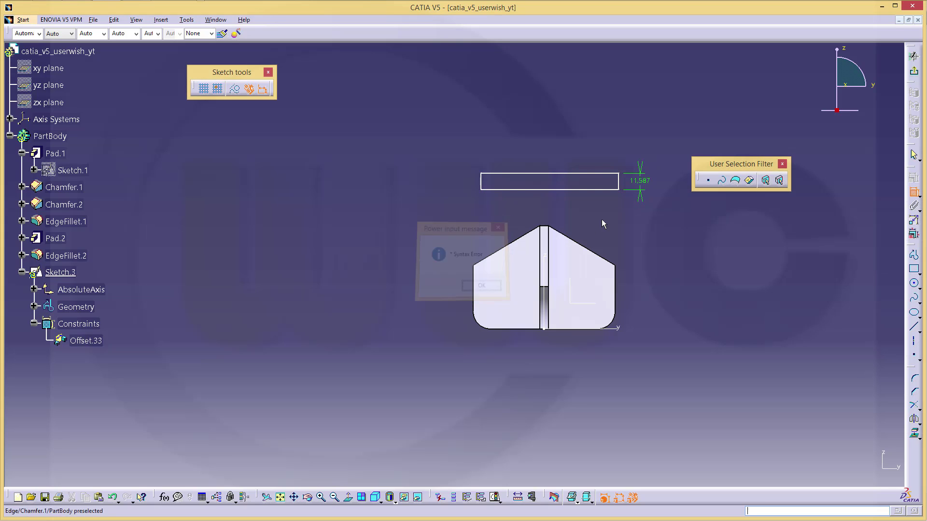
pyautogui.doubleClick(645, 185)
pyautogui.write('6')
pyautogui.press('Return')
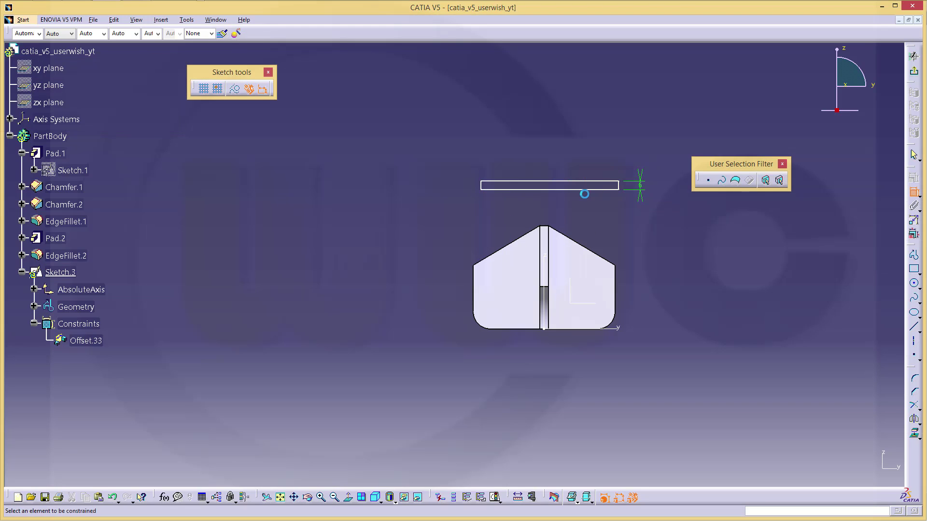
# Constrain the rectangle's two short sides to be symmetric about the plate's vertical centre axis
pyautogui.click(482, 186)
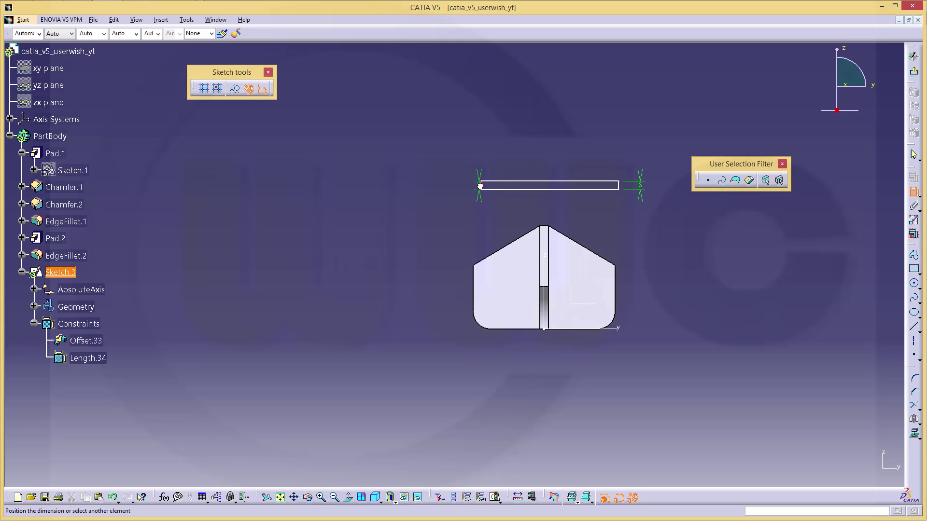
pyautogui.click(620, 187)
pyautogui.rightClick(574, 143)
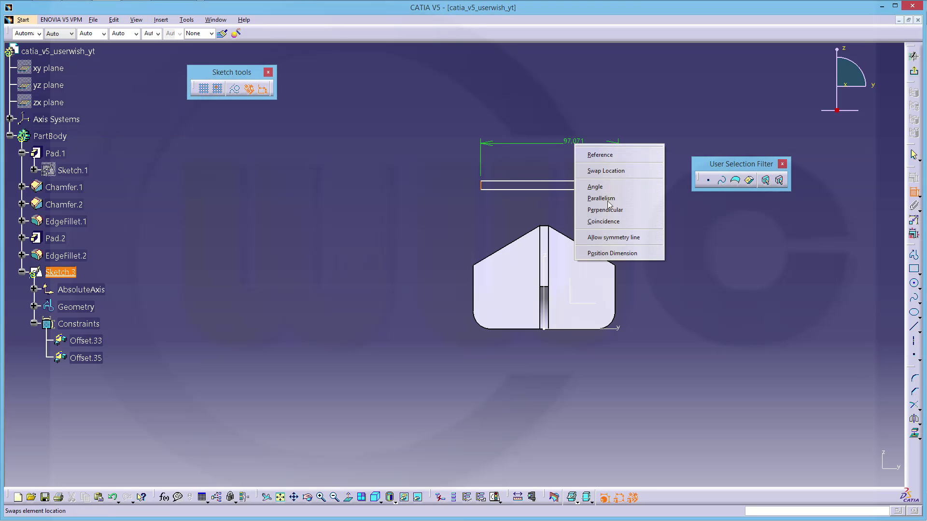
pyautogui.click(608, 237)
pyautogui.click(548, 260)
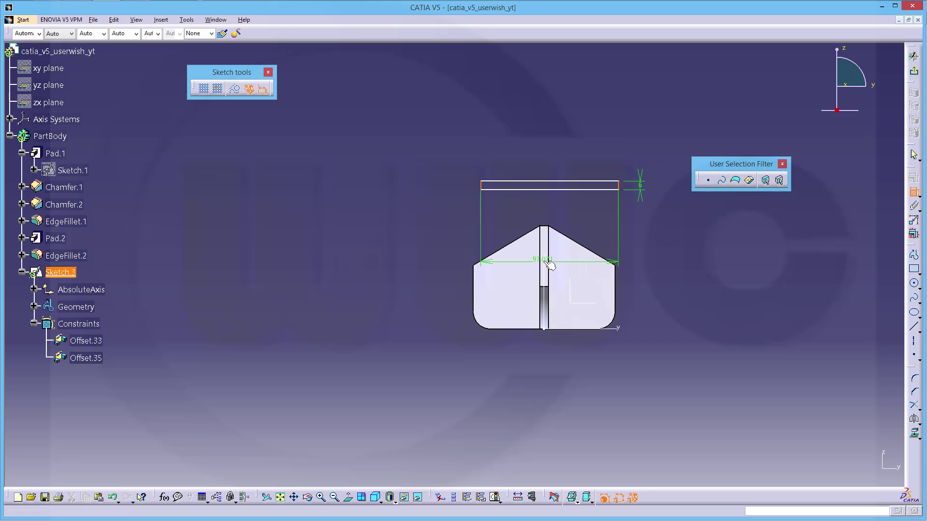
# Dimension the rectangle's lower long side from the plate's straight bottom edge and set the distance to 36 mm
pyautogui.click(570, 189)
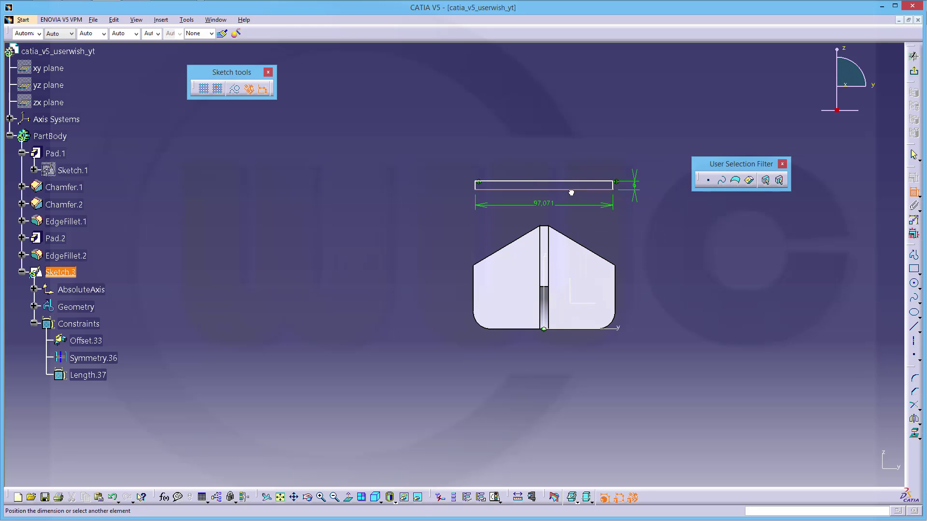
pyautogui.click(613, 329)
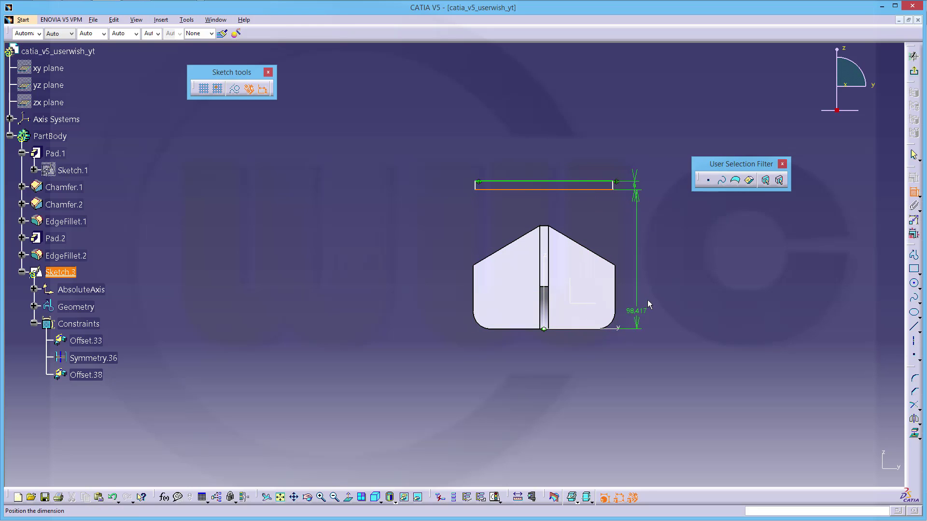
pyautogui.click(657, 286)
pyautogui.doubleClick(660, 287)
pyautogui.write('35')
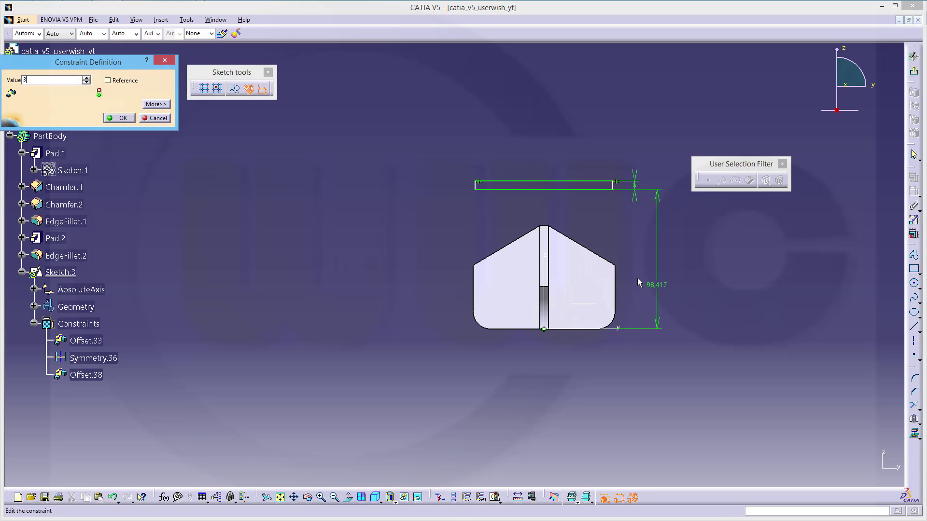
pyautogui.press('Return')
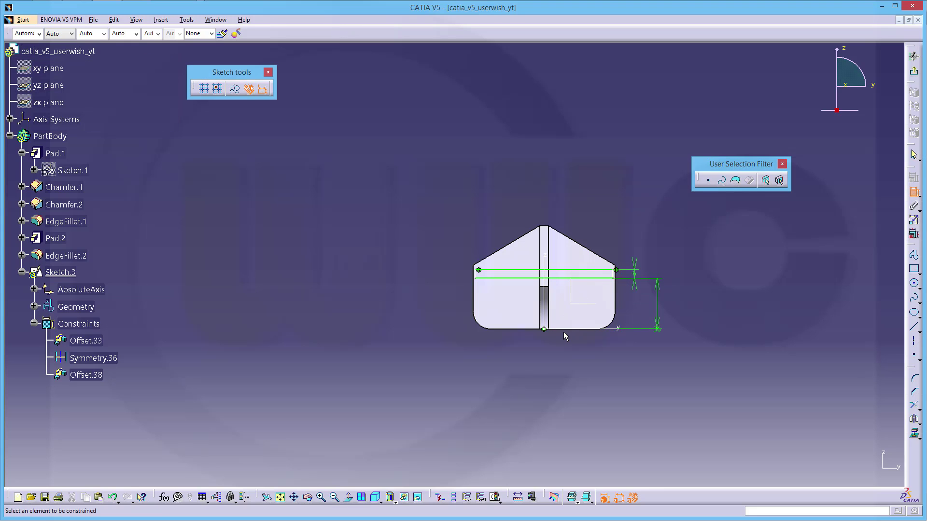
# Dimension the rectangle's width between its short sides, set it to 100-18 mm, and exit the sketch
pyautogui.moveTo(505, 343); pyautogui.dragTo(528, 331, button='middle')
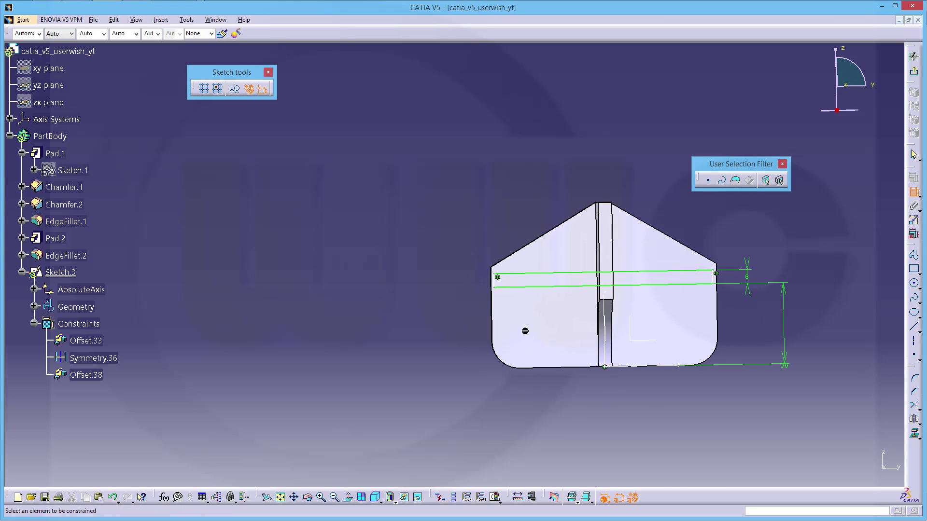
pyautogui.click(499, 285)
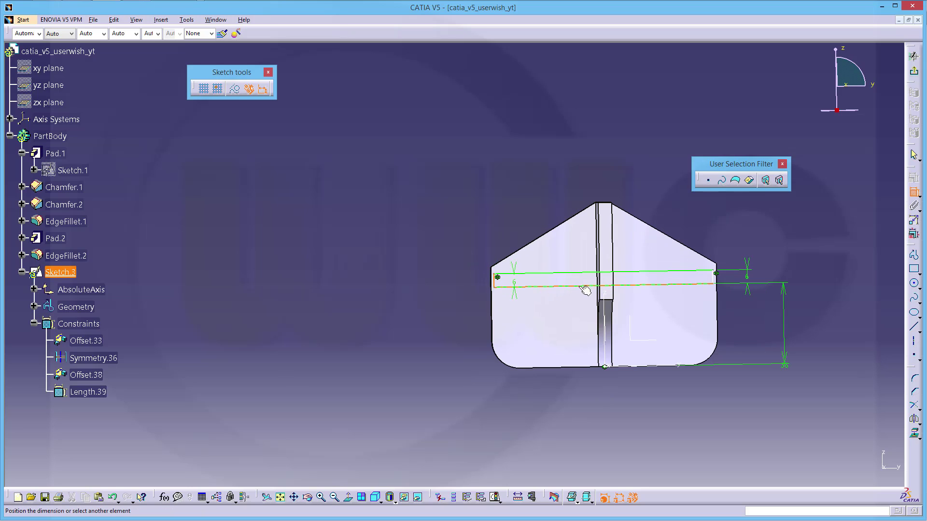
pyautogui.click(714, 279)
pyautogui.click(603, 161)
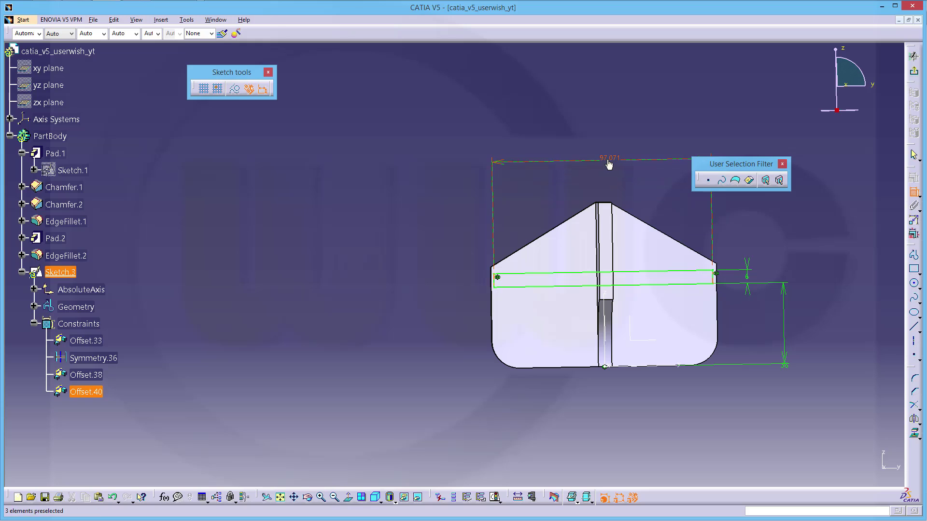
pyautogui.doubleClick(604, 163)
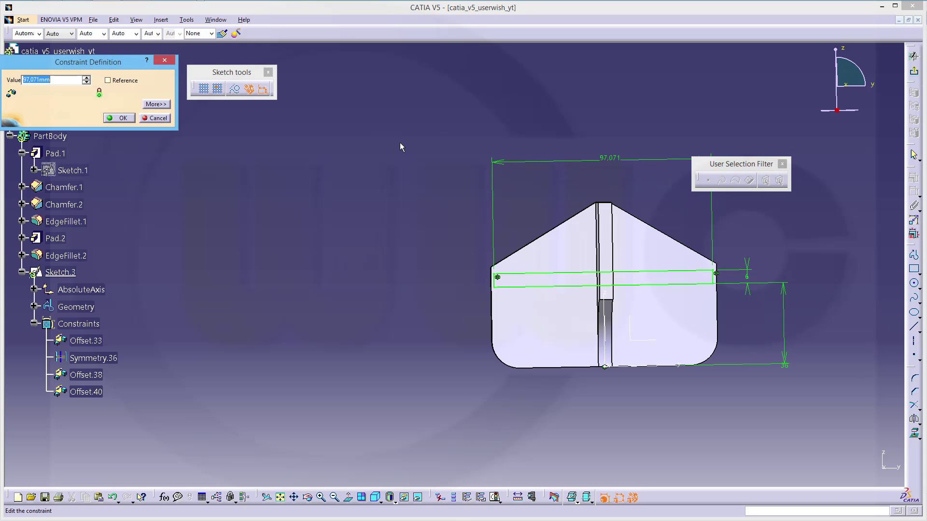
pyautogui.write('100-18')
pyautogui.press('Return')
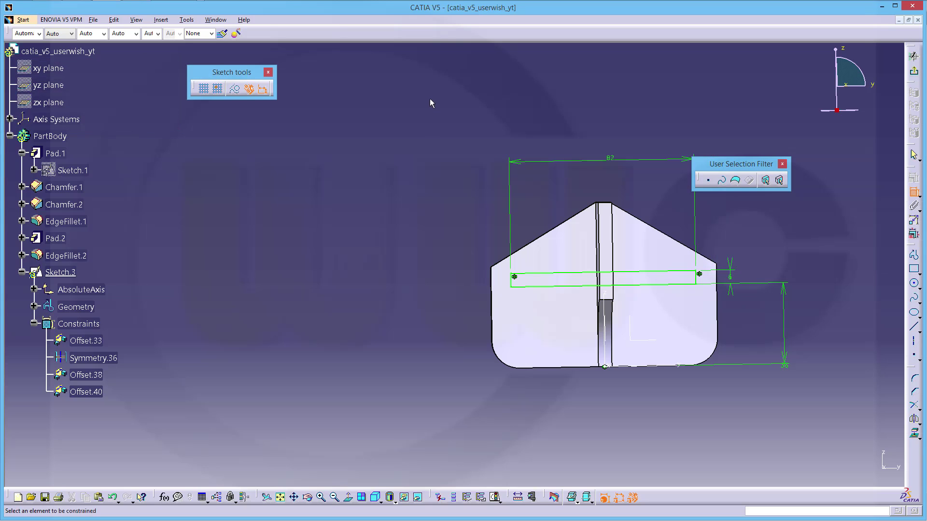
pyautogui.click(913, 57)
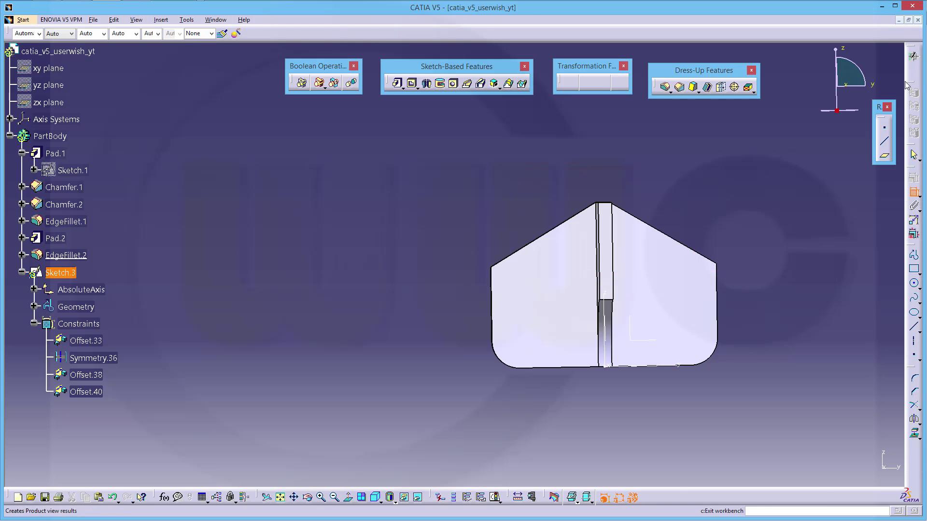
# Consult the Fig. 4-48 drawing and extrude the web rectangle as a pad 42 mm long
pyautogui.moveTo(705, 180)
pyautogui.mouseDown(button='middle')
pyautogui.moveTo(653, 205)
pyautogui.moveTo(627, 262)
pyautogui.mouseUp(button='middle')
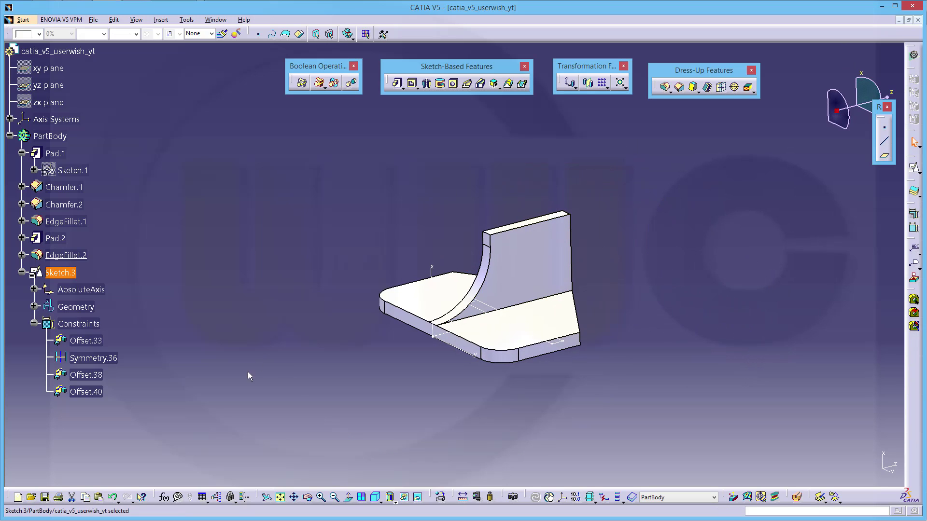
pyautogui.hotkey('alt', 'Tab')
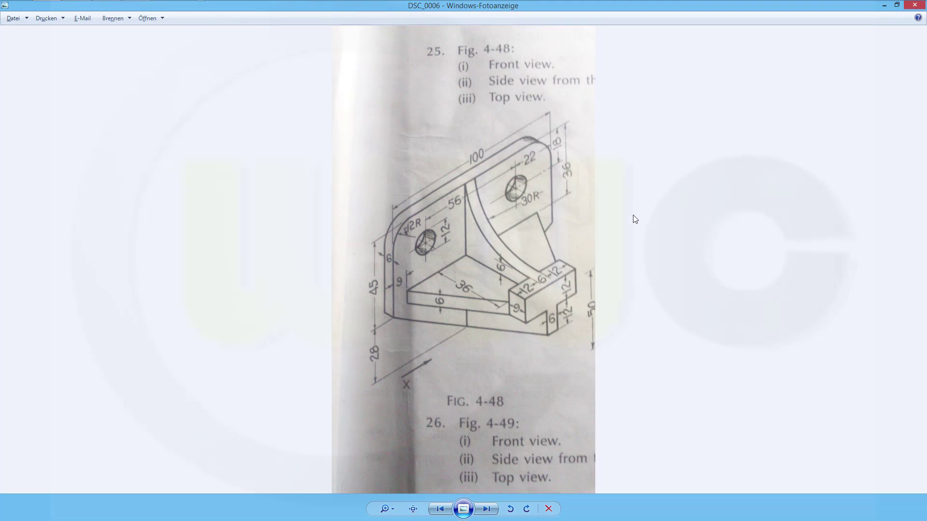
pyautogui.hotkey('alt', 'Tab')
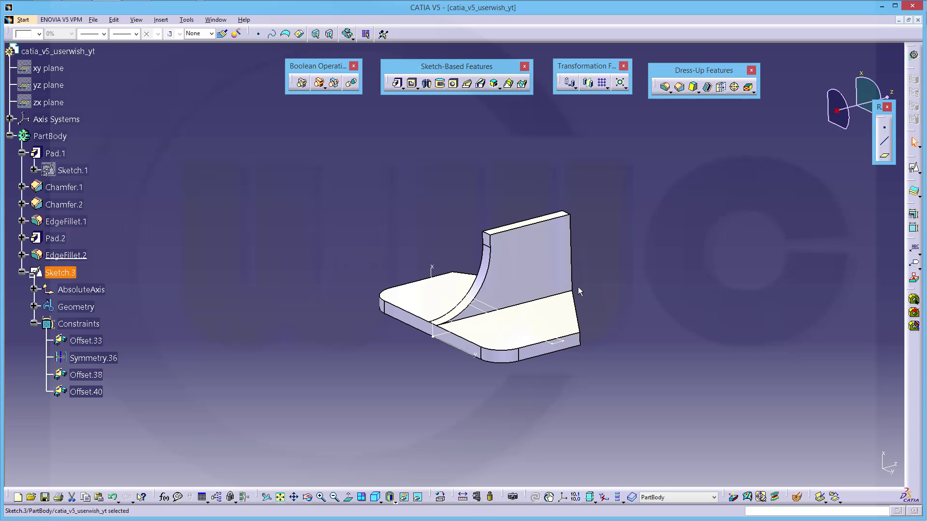
pyautogui.click(397, 83)
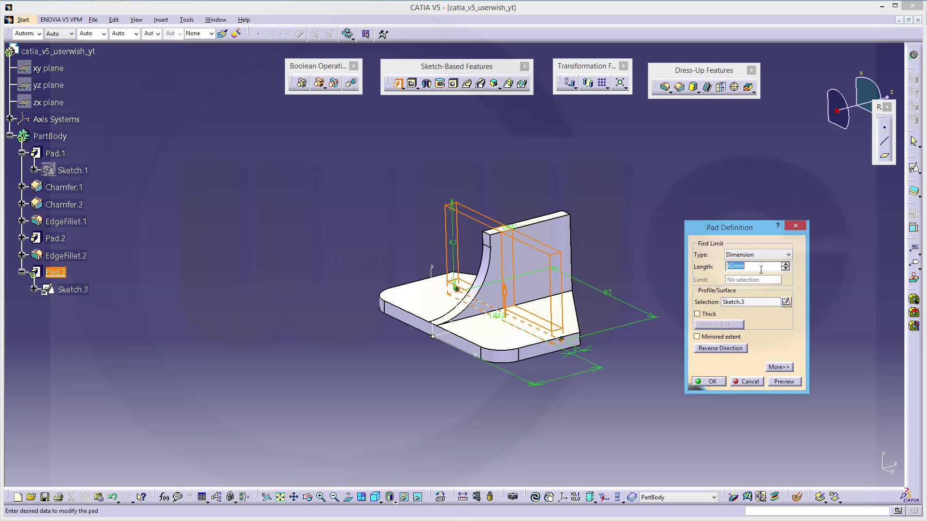
pyautogui.click(714, 382)
pyautogui.moveTo(609, 281)
pyautogui.mouseDown(button='middle')
pyautogui.moveTo(618, 284)
pyautogui.moveTo(611, 282)
pyautogui.mouseUp(button='middle')
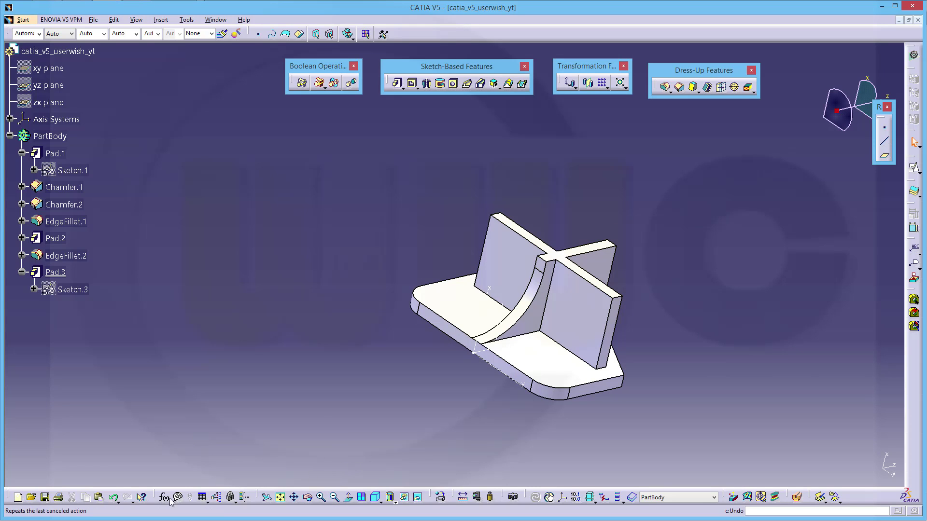
# Check the Fig. 4-48 drawing and chamfer one outer top corner edge of the web with lengths 26 mm and 36 mm, reversed
pyautogui.hotkey('alt', 'Tab')
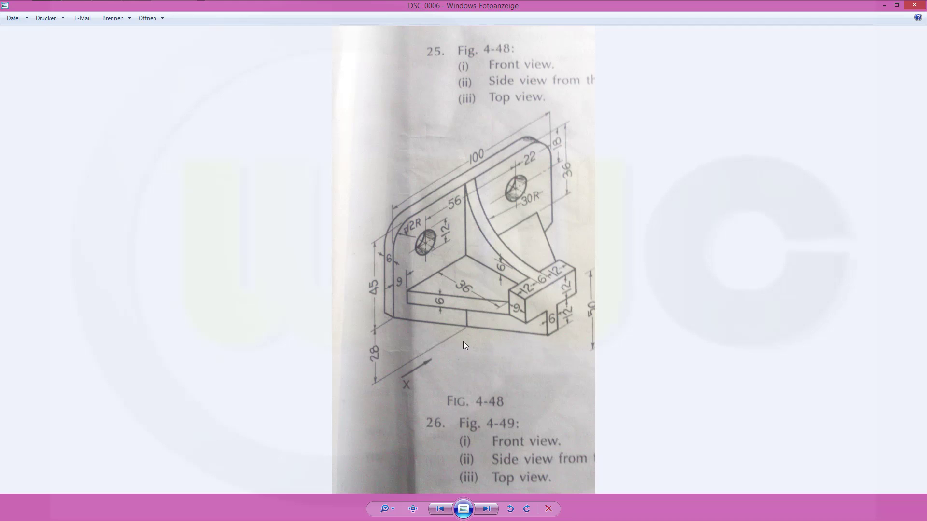
pyautogui.hotkey('alt', 'Tab')
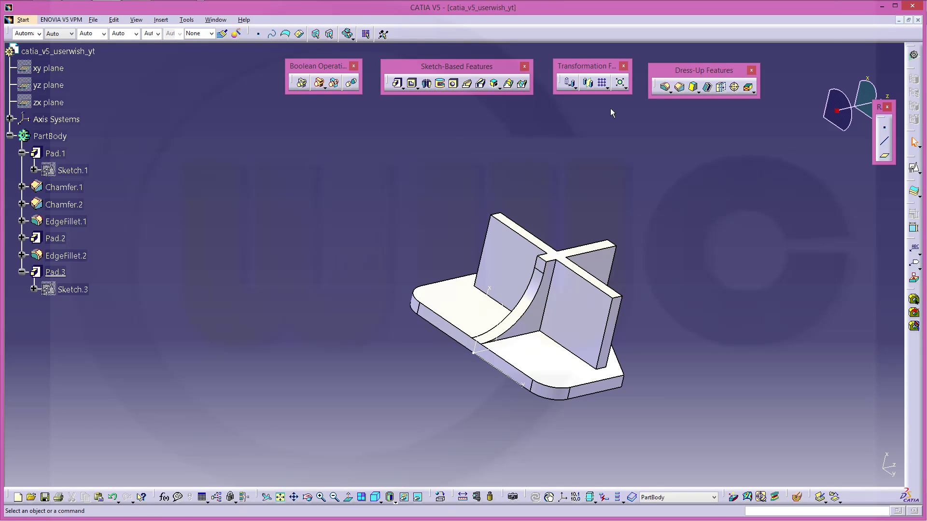
pyautogui.click(679, 87)
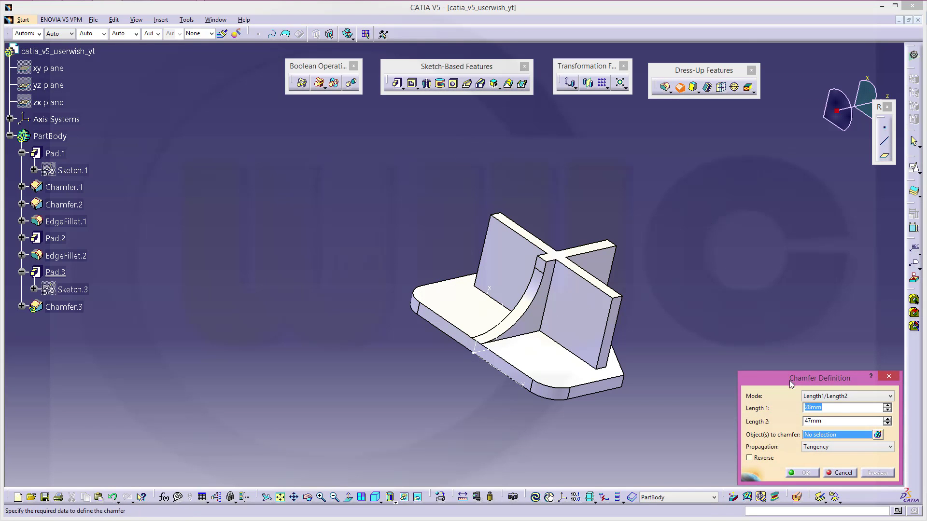
pyautogui.write('26')
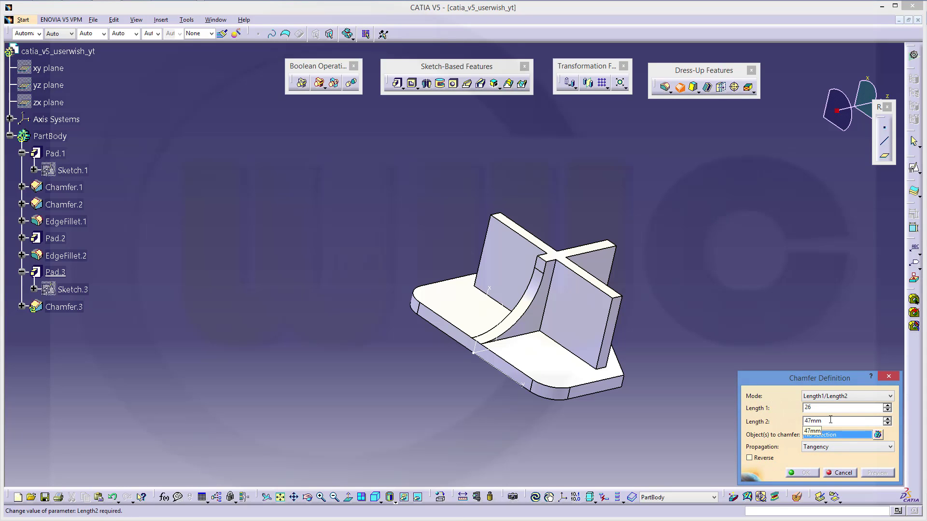
pyautogui.doubleClick(830, 419)
pyautogui.write('36')
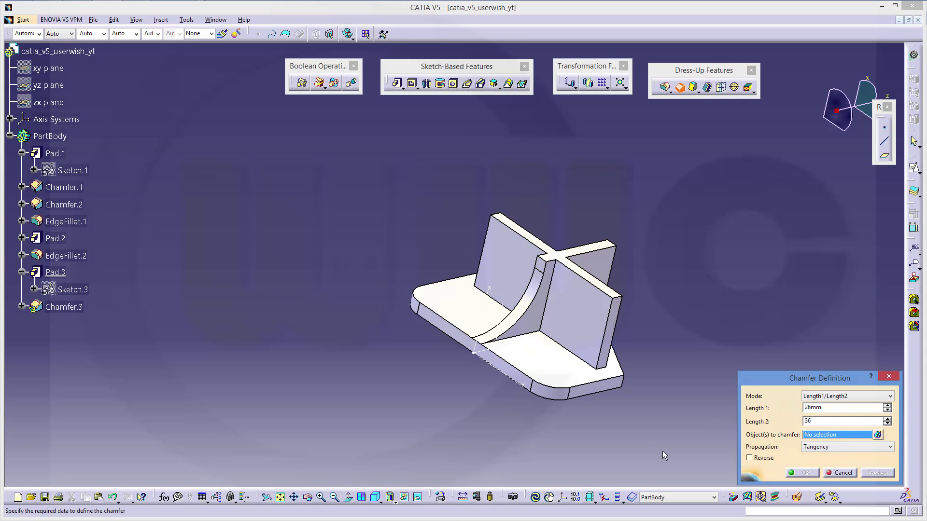
pyautogui.click(618, 301)
pyautogui.moveTo(631, 374); pyautogui.dragTo(700, 386, button='middle')
pyautogui.click(749, 457)
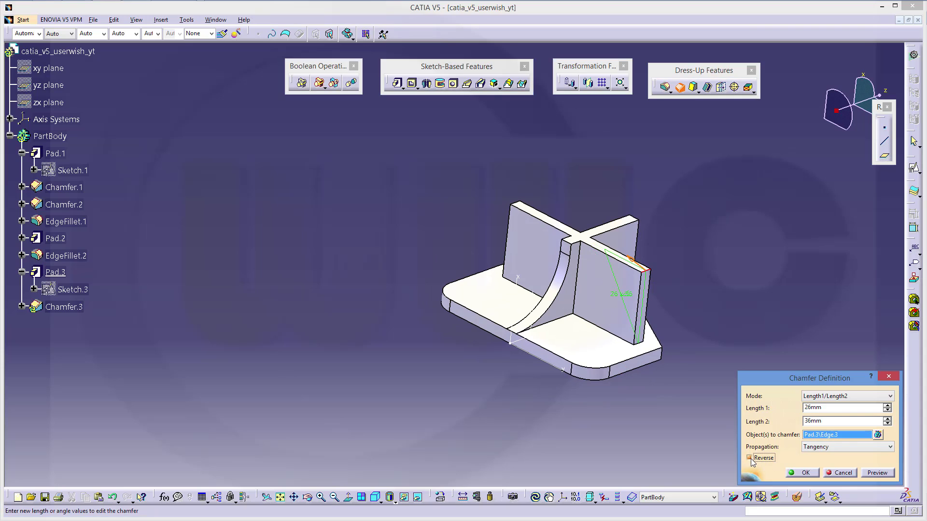
pyautogui.moveTo(666, 270); pyautogui.dragTo(562, 206, button='middle')
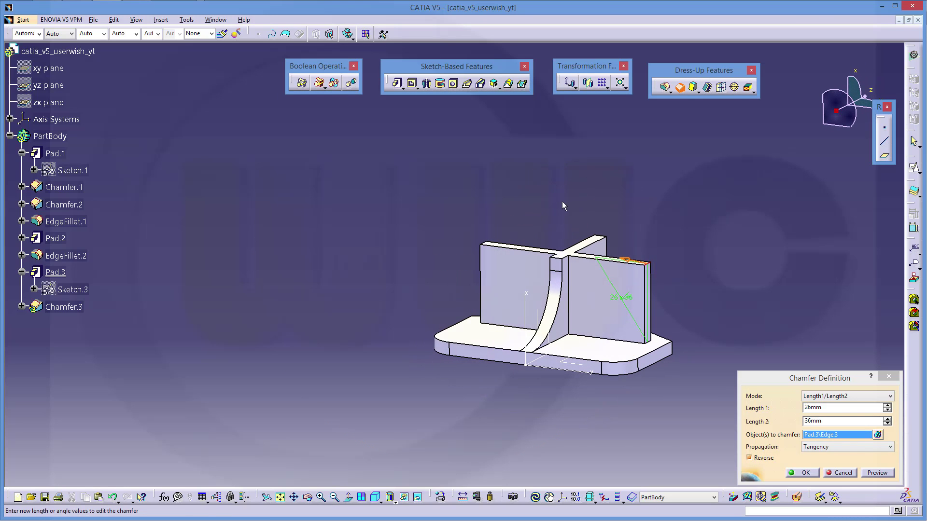
pyautogui.click(811, 475)
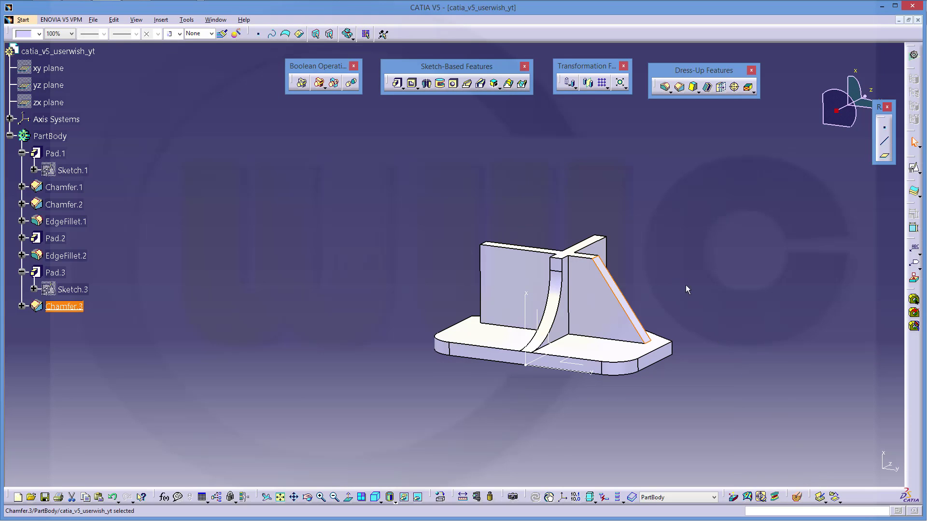
# Chamfer the web's opposite outer top corner edge with lengths 26 mm and 36 mm, using the reversed direction
pyautogui.moveTo(685, 285); pyautogui.dragTo(663, 304, button='middle')
pyautogui.click(559, 193)
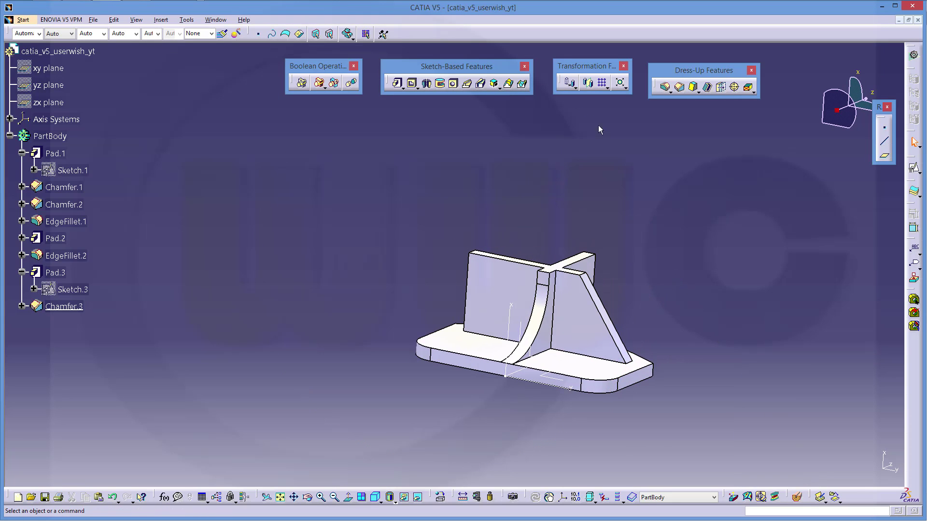
pyautogui.click(680, 87)
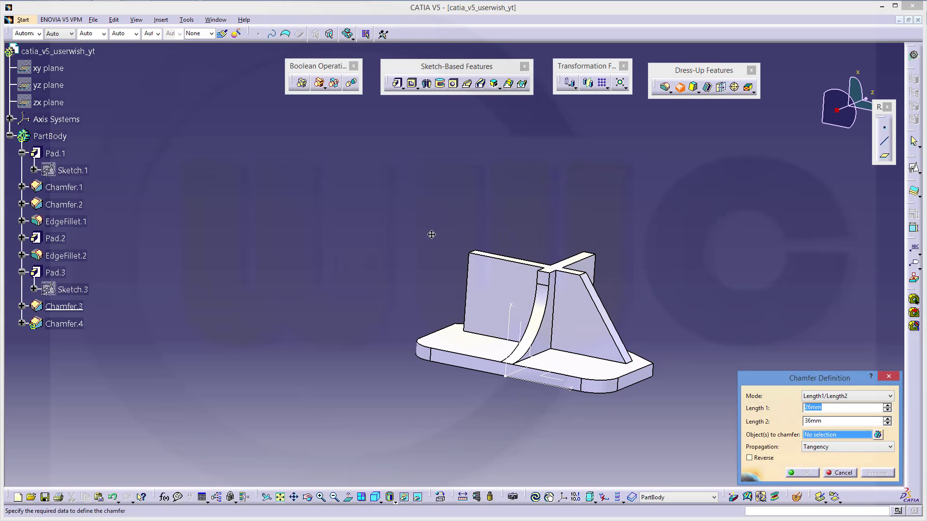
pyautogui.moveTo(430, 232); pyautogui.dragTo(482, 295, button='middle')
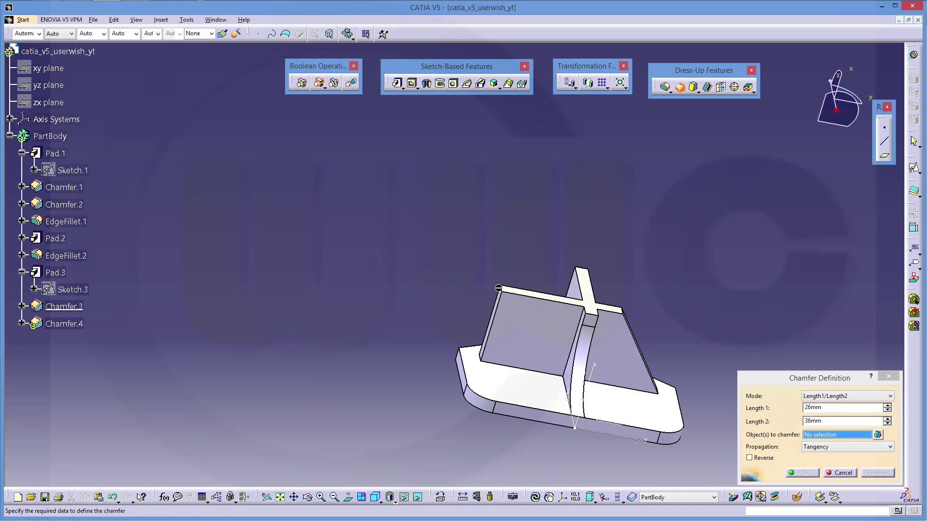
pyautogui.click(505, 291)
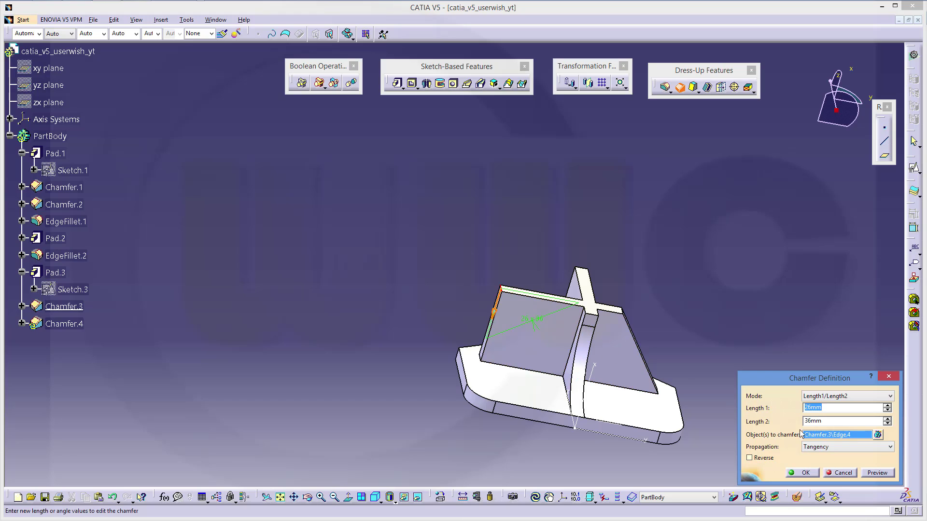
pyautogui.click(748, 458)
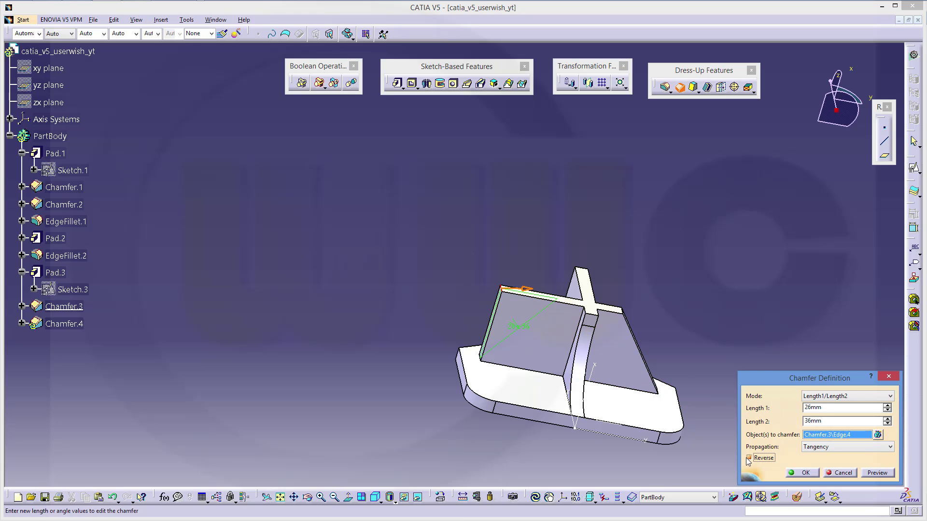
pyautogui.click(803, 473)
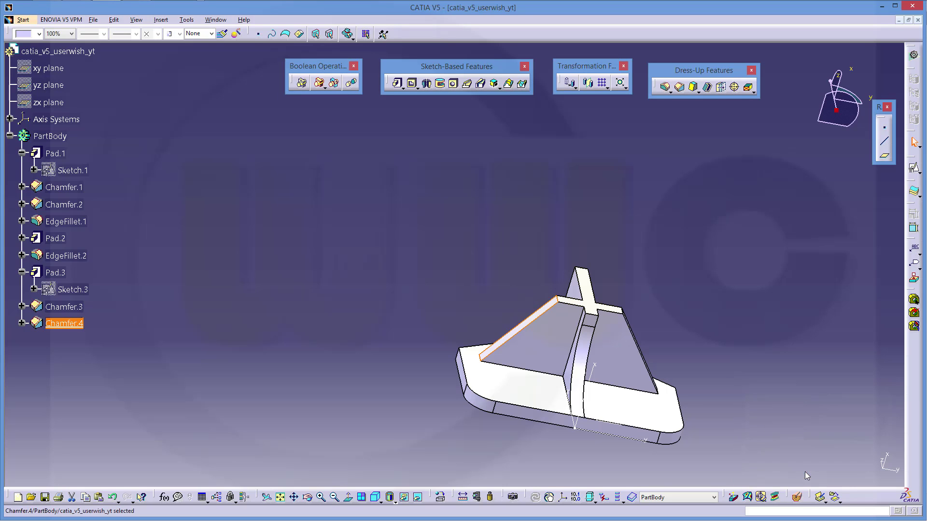
pyautogui.moveTo(678, 331); pyautogui.dragTo(383, 270, button='middle')
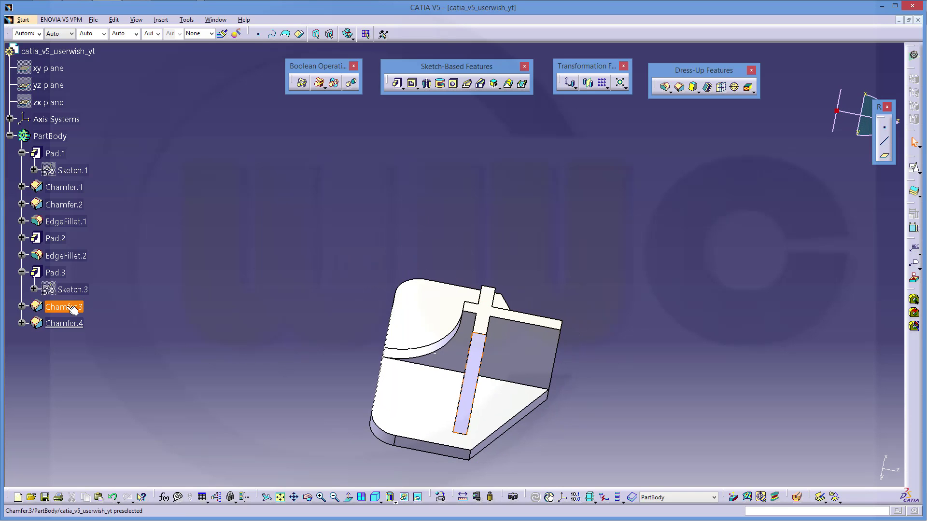
pyautogui.moveTo(225, 300); pyautogui.dragTo(350, 230, button='middle')
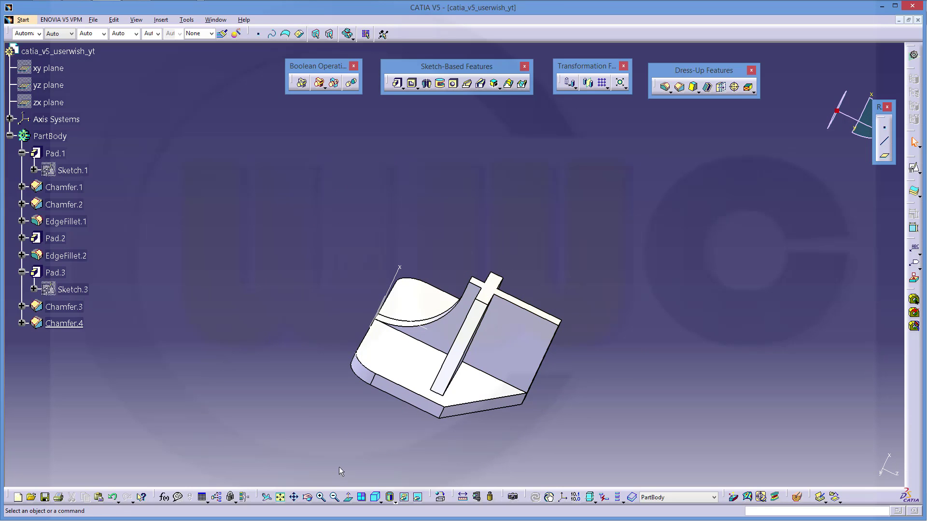
pyautogui.hotkey('alt', 'Tab')
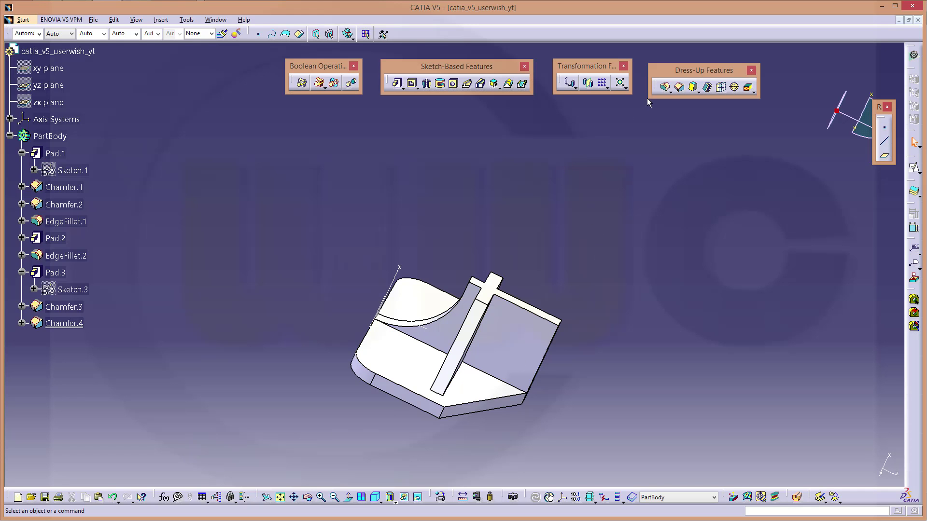
pyautogui.click(679, 87)
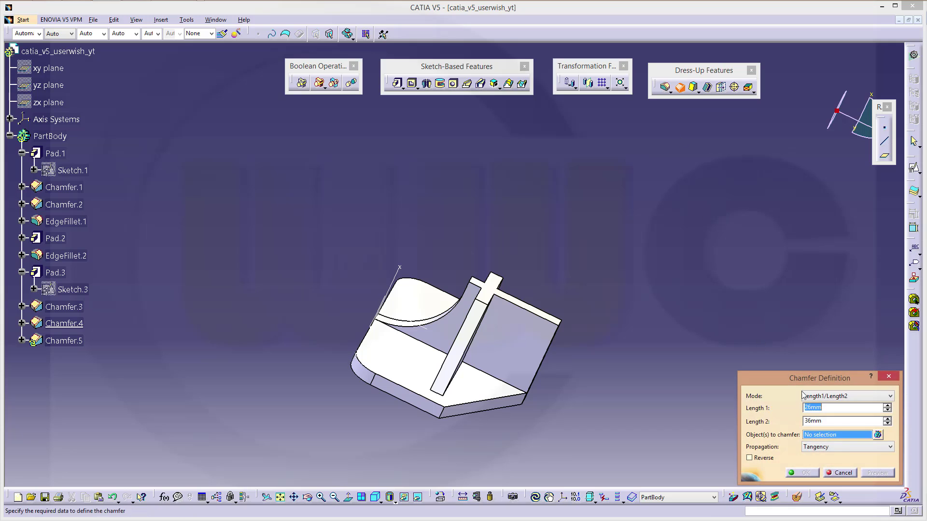
pyautogui.write('42')
pyautogui.press('Tab')
pyautogui.write('25')
pyautogui.press('Tab')
pyautogui.click(568, 331)
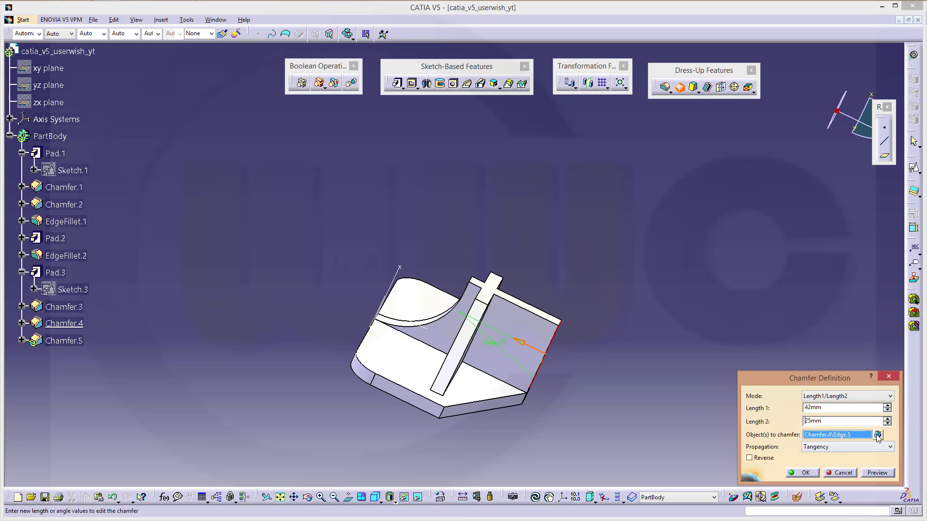
pyautogui.click(878, 435)
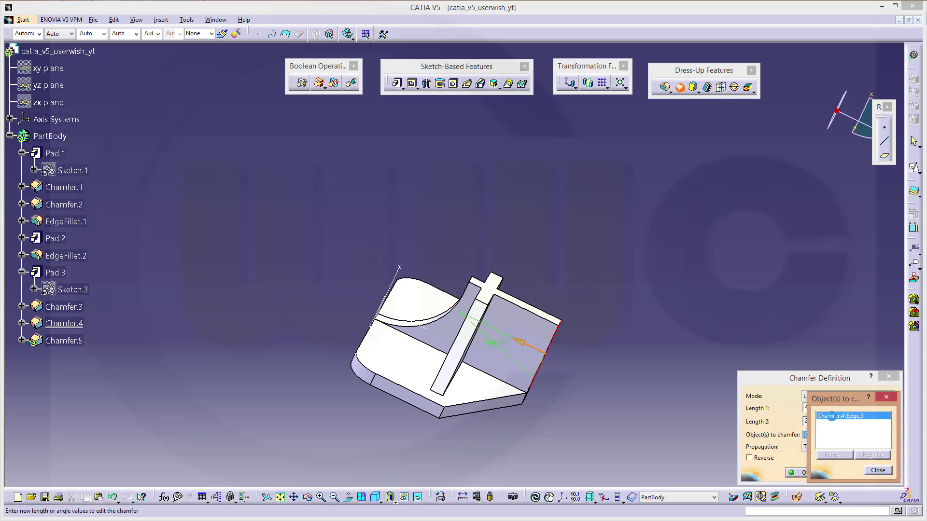
pyautogui.click(831, 416)
pyautogui.click(835, 455)
pyautogui.click(878, 471)
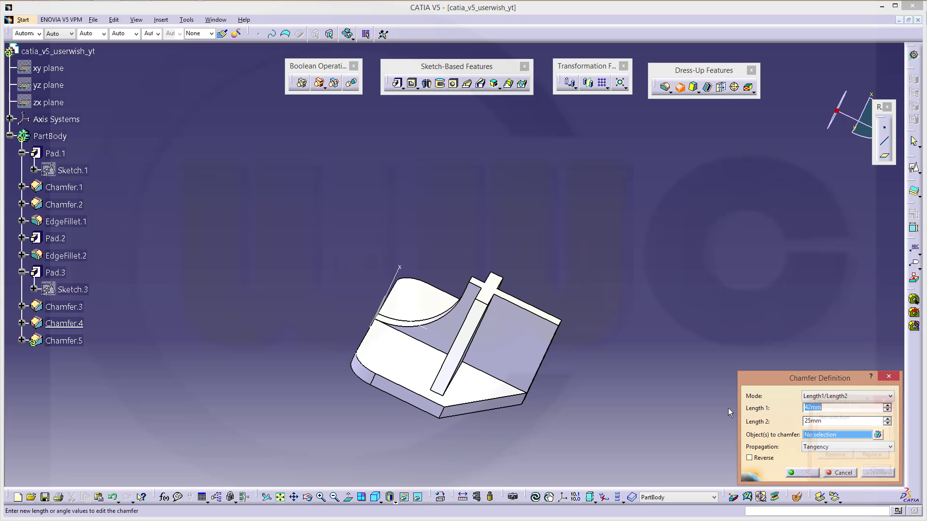
pyautogui.moveTo(728, 411); pyautogui.dragTo(492, 304, button='middle')
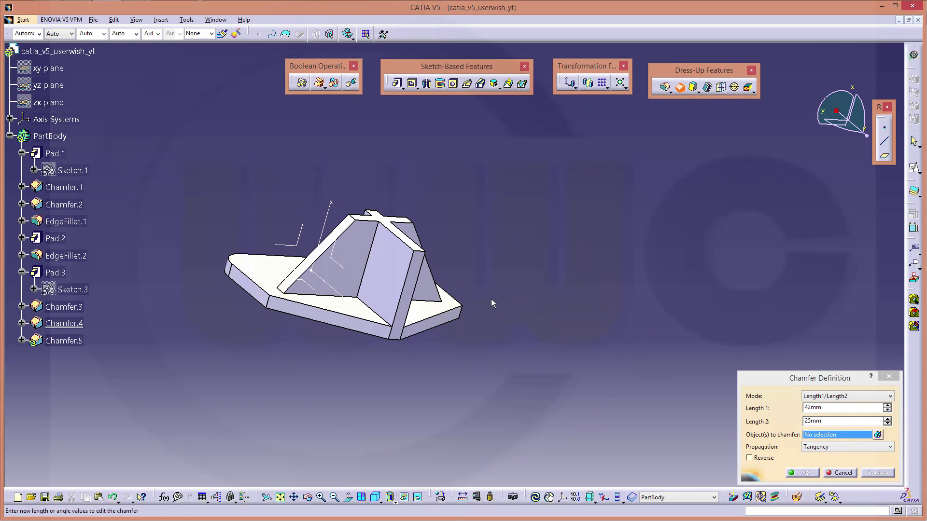
pyautogui.click(416, 252)
pyautogui.moveTo(454, 299); pyautogui.dragTo(590, 288, button='middle')
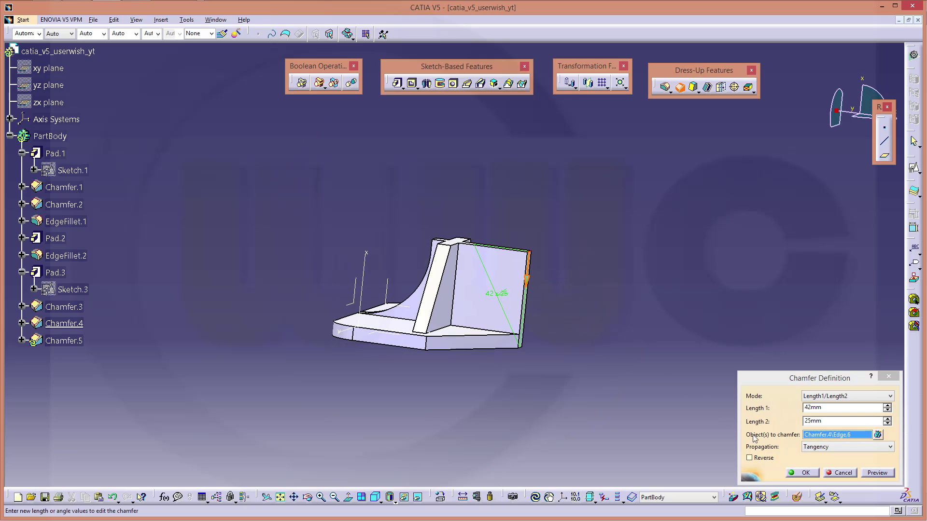
pyautogui.click(749, 458)
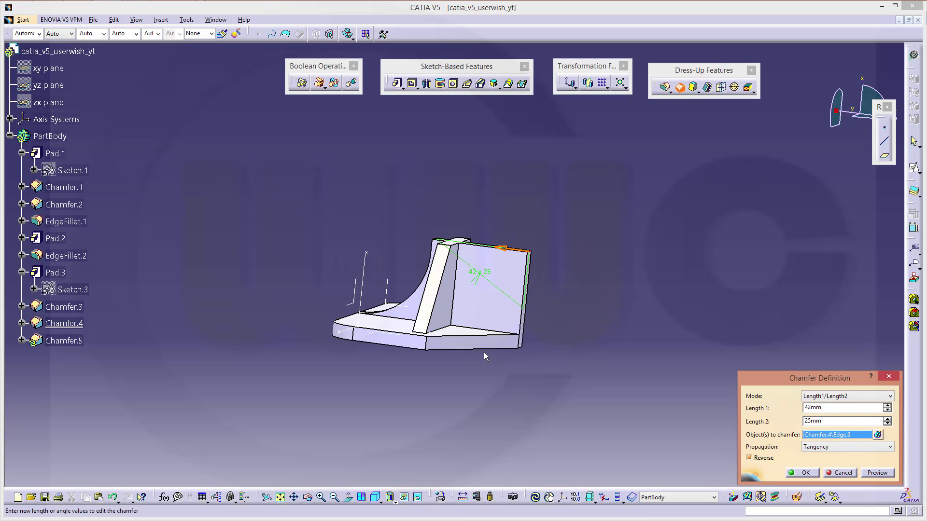
pyautogui.click(843, 473)
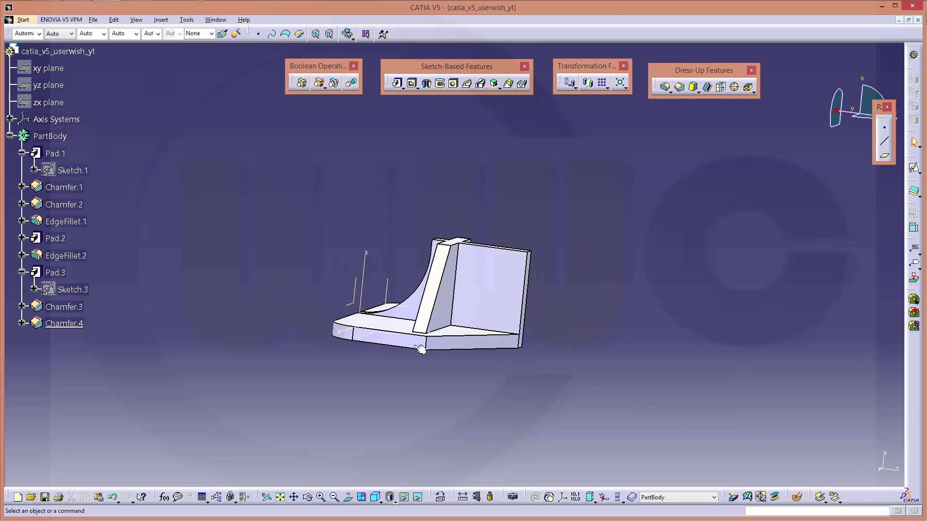
# Consult the Fig. 4-48 drawing and create a positioned sketch on the absolute axis system's YZ plane
pyautogui.hotkey('alt', 'Tab')
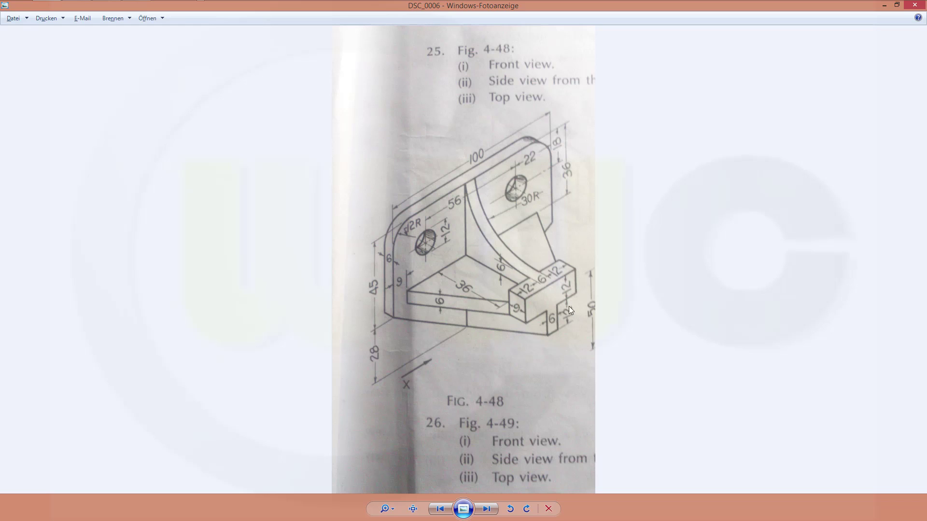
pyautogui.click(884, 9)
pyautogui.moveTo(460, 183)
pyautogui.mouseDown(button='middle')
pyautogui.moveTo(344, 249)
pyautogui.moveTo(414, 252)
pyautogui.moveTo(521, 219)
pyautogui.moveTo(271, 270)
pyautogui.moveTo(478, 367)
pyautogui.moveTo(679, 444)
pyautogui.moveTo(678, 314)
pyautogui.moveTo(479, 342)
pyautogui.moveTo(437, 375)
pyautogui.mouseUp(button='middle')
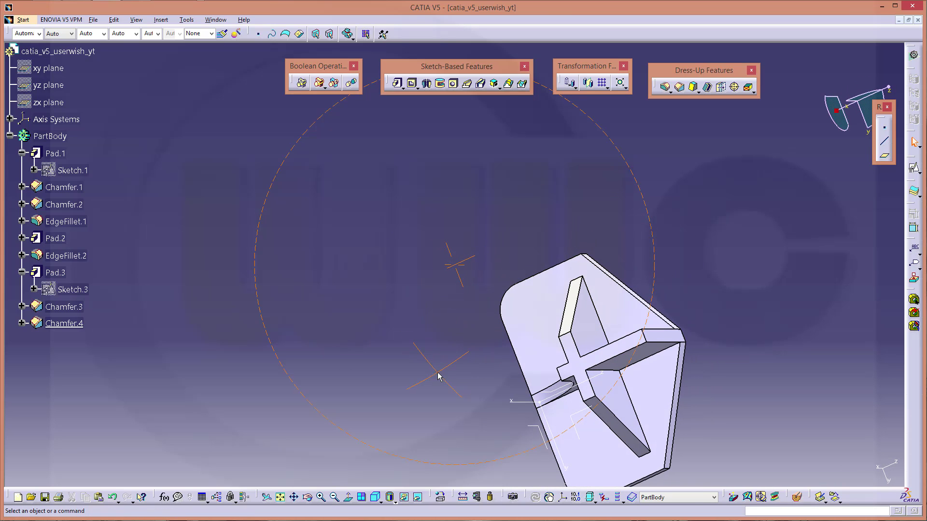
pyautogui.click(913, 168)
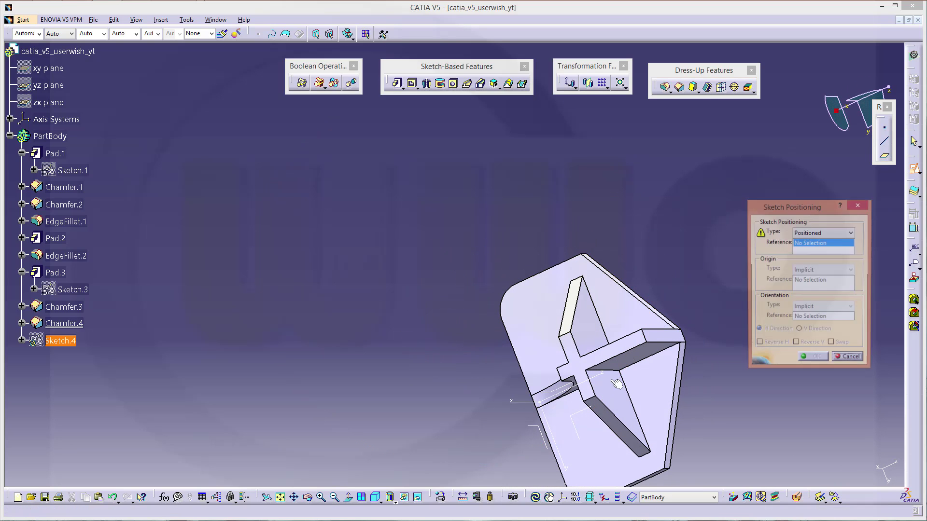
pyautogui.click(575, 420)
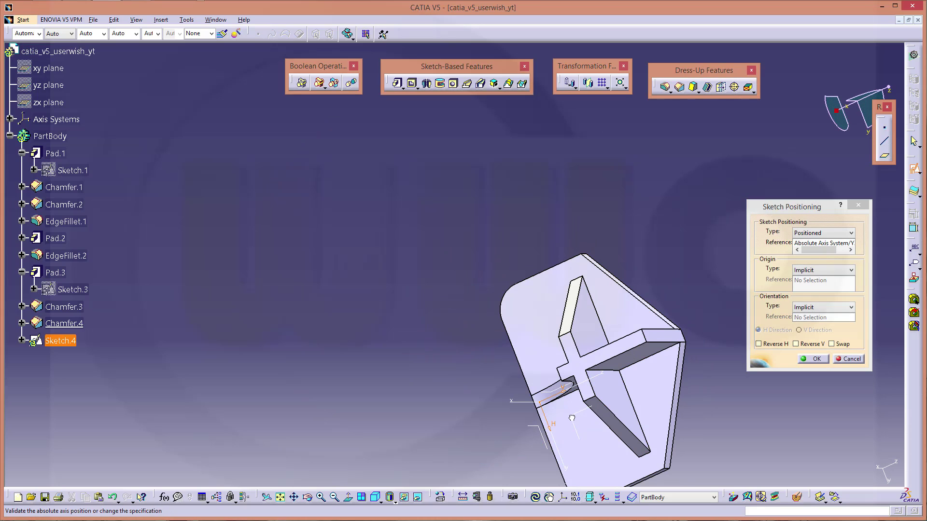
pyautogui.click(812, 358)
# Sketch a horizontal rectangle about 52 mm by 22 mm just above the plate's narrow end
pyautogui.moveTo(674, 278); pyautogui.dragTo(610, 363, button='middle')
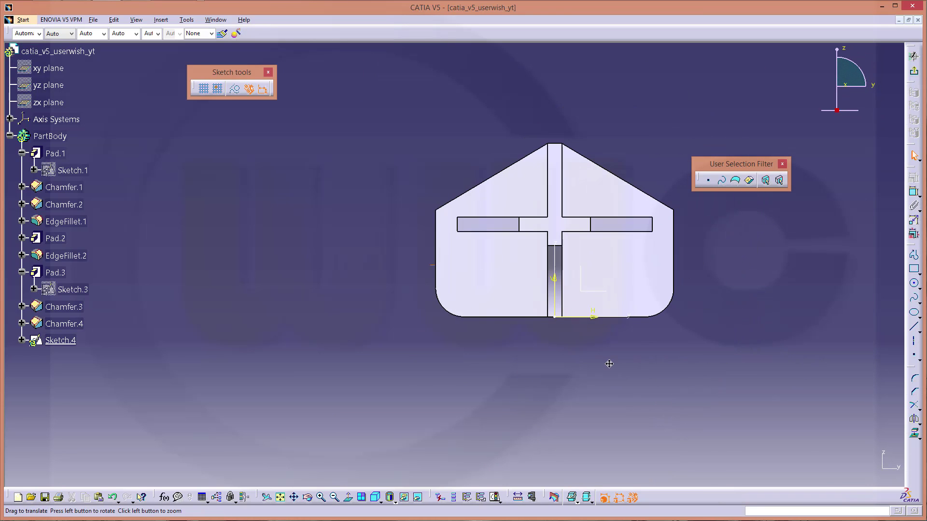
pyautogui.moveTo(619, 338)
pyautogui.mouseDown()
pyautogui.moveTo(524, 245)
pyautogui.moveTo(524, 259)
pyautogui.mouseUp()
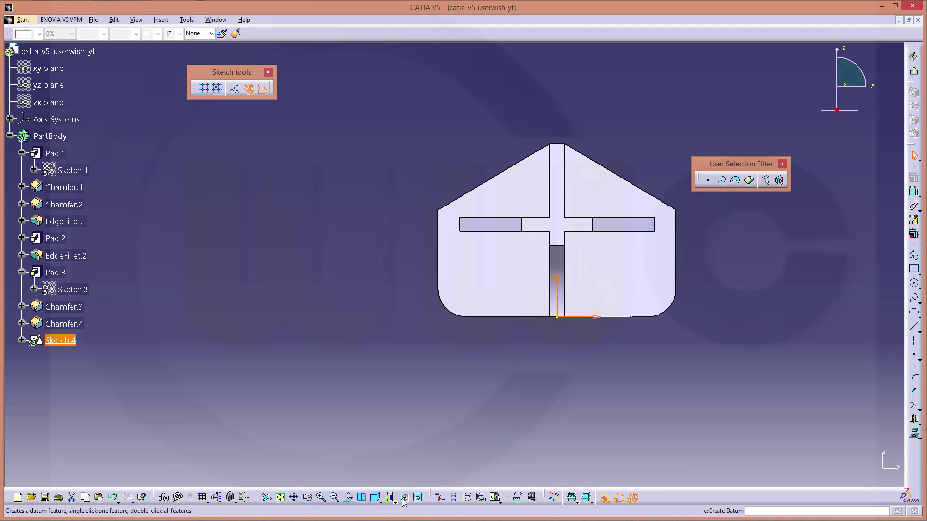
pyautogui.click(563, 413)
pyautogui.click(914, 270)
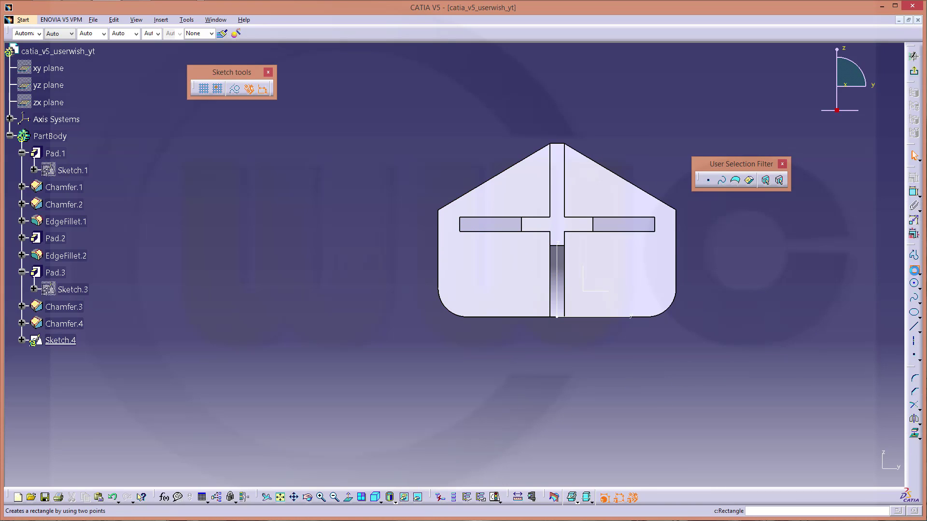
pyautogui.click(490, 78)
pyautogui.click(614, 130)
pyautogui.click(676, 120)
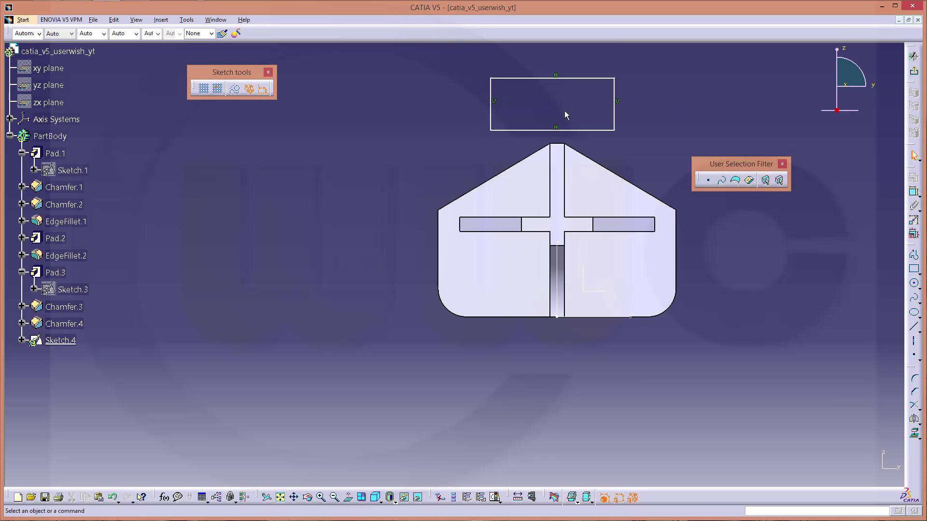
# Delete all four parallelism constraints of the new rectangle from the sketch
pyautogui.click(22, 340)
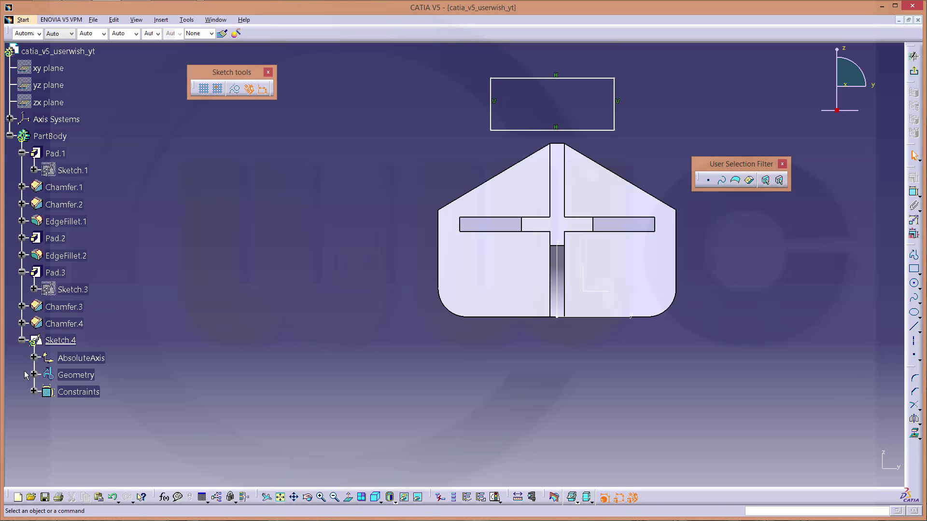
pyautogui.click(34, 392)
pyautogui.click(108, 410)
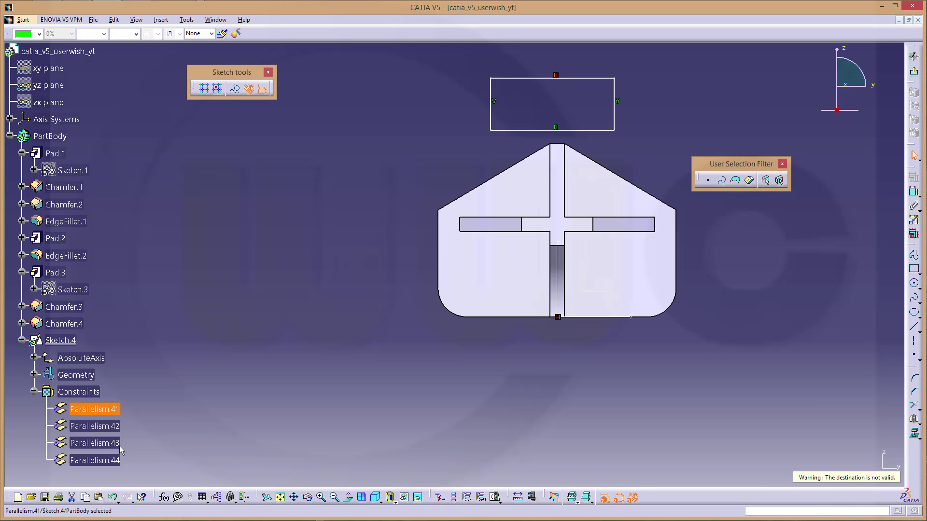
pyautogui.keyDown('shift'); pyautogui.click(106, 458); pyautogui.keyUp('shift')
pyautogui.press('Delete')
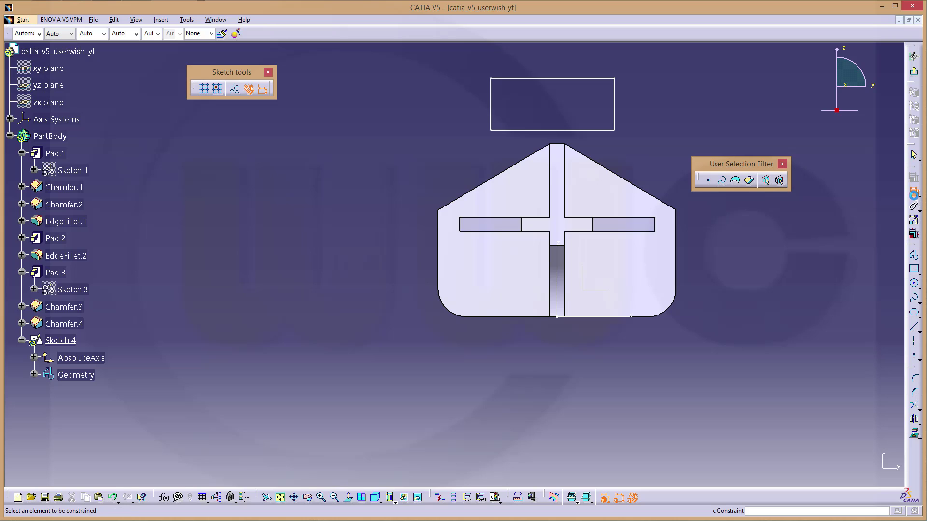
# Constrain the rectangle's two short sides to be symmetric about the sketch's vertical axis
pyautogui.click(914, 194)
pyautogui.click(496, 108)
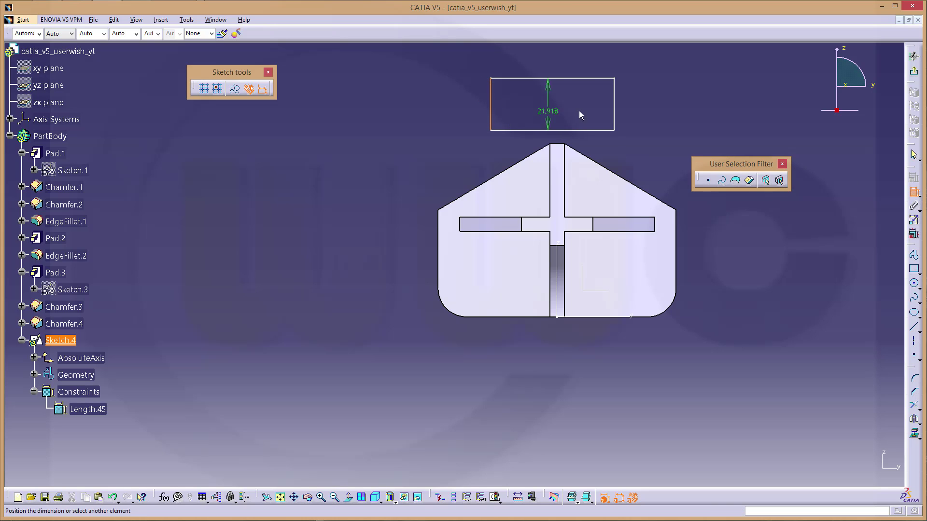
pyautogui.click(616, 112)
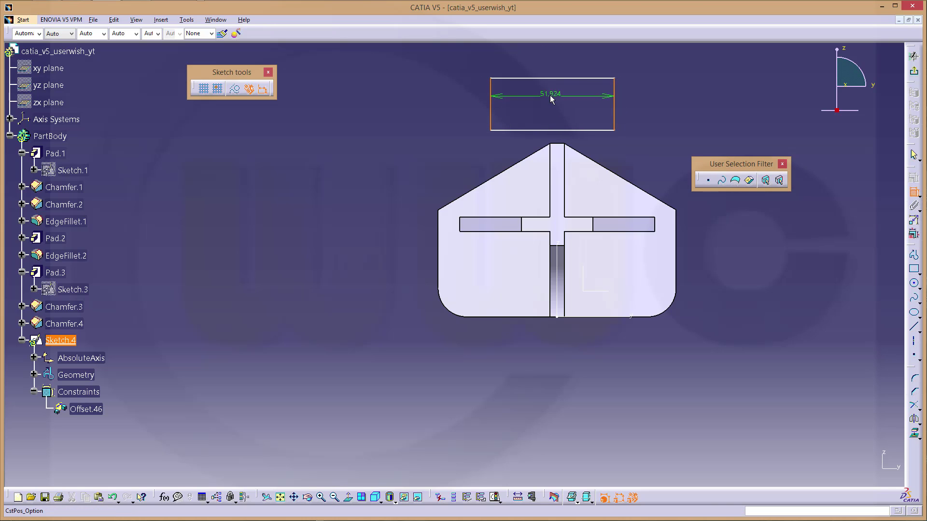
pyautogui.rightClick(554, 95)
pyautogui.click(599, 188)
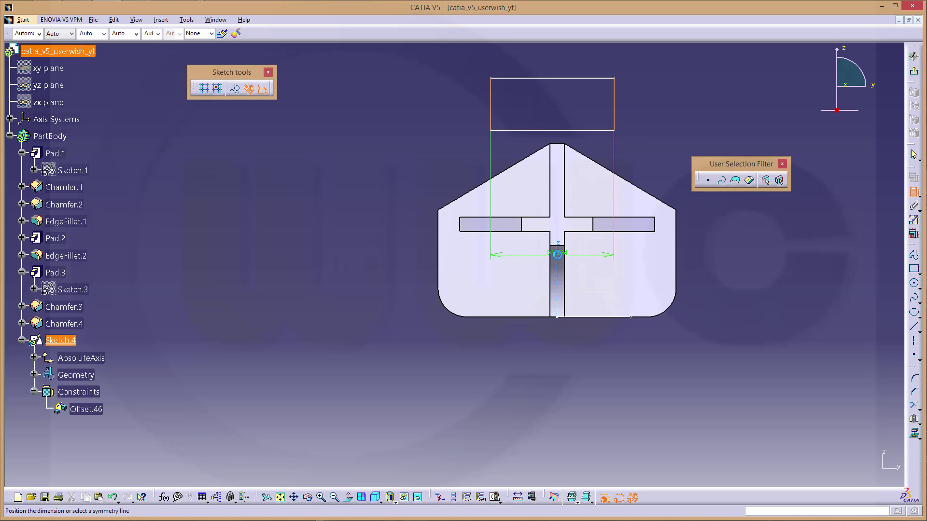
pyautogui.click(555, 249)
# Dimension the rectangle's width between its two symmetric sides and set it to 30 mm
pyautogui.click(501, 127)
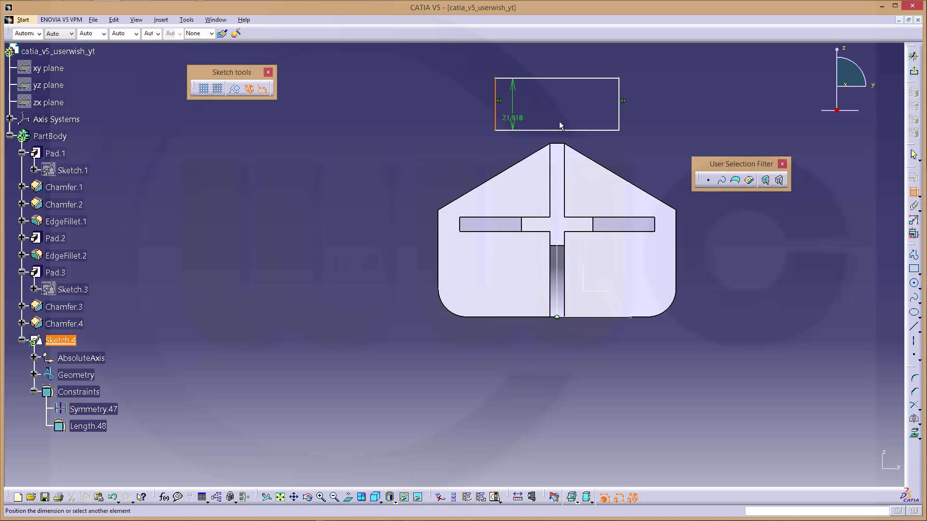
pyautogui.click(560, 60)
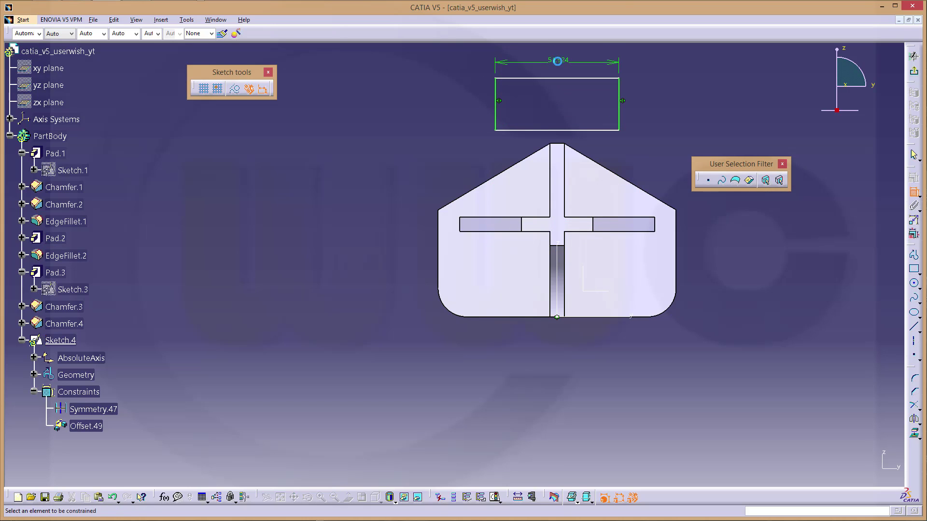
pyautogui.doubleClick(557, 61)
pyautogui.write('30')
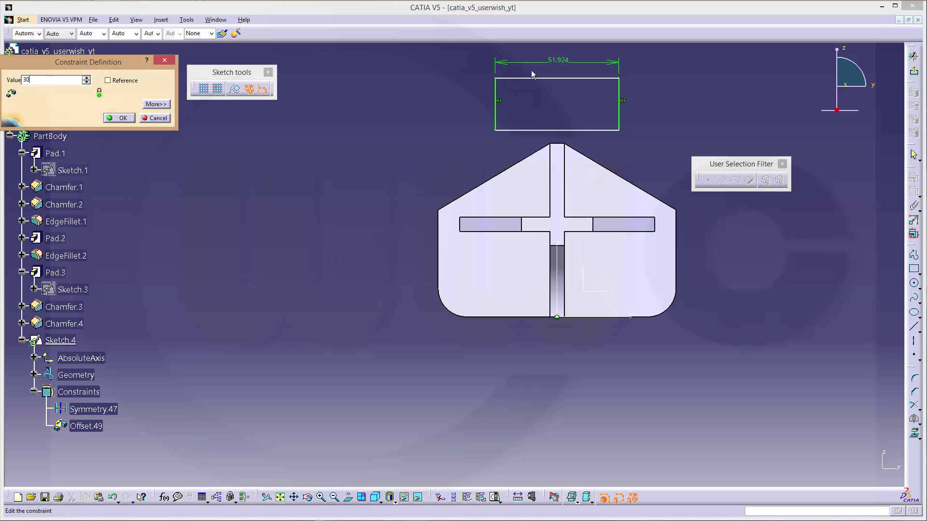
pyautogui.press('Return')
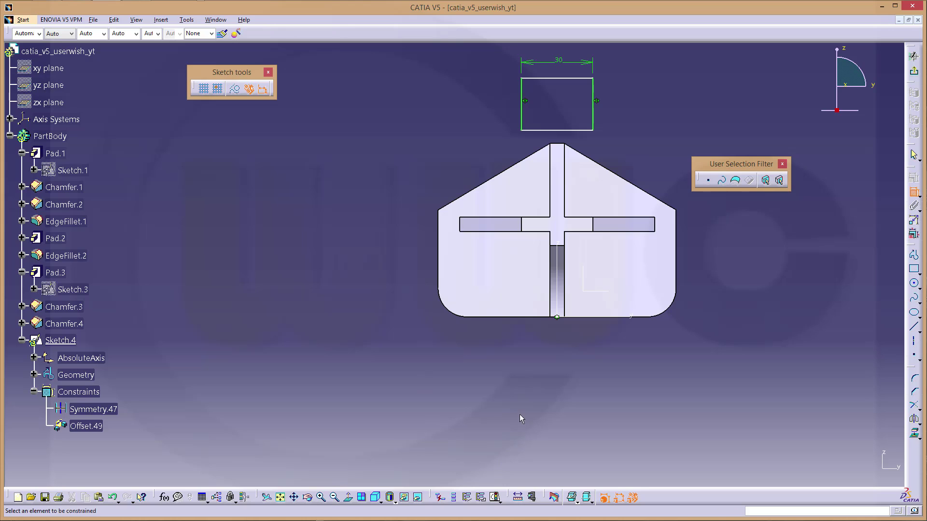
# Check the Fig. 4-48 drawing, dimension the rectangle's height between its two long sides and set it to 12 mm
pyautogui.hotkey('alt', 'Tab')
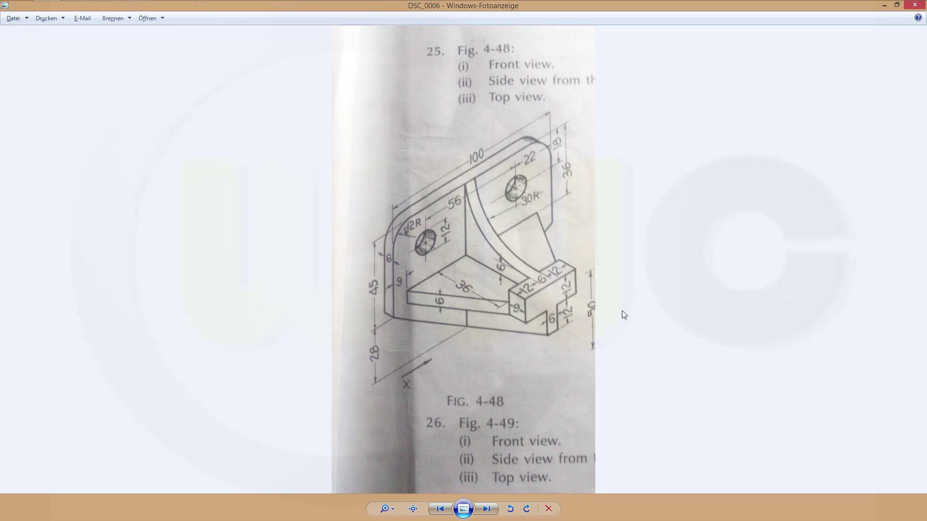
pyautogui.hotkey('alt', 'Tab')
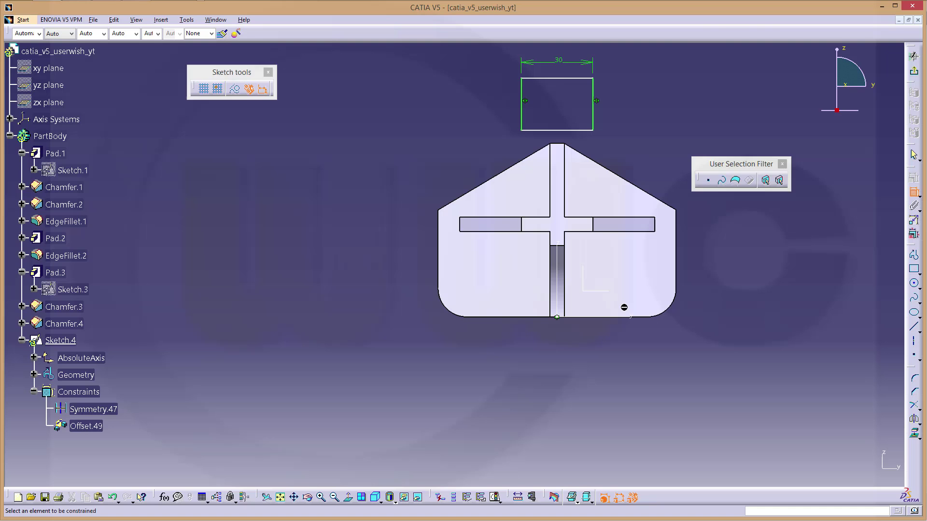
pyautogui.click(567, 78)
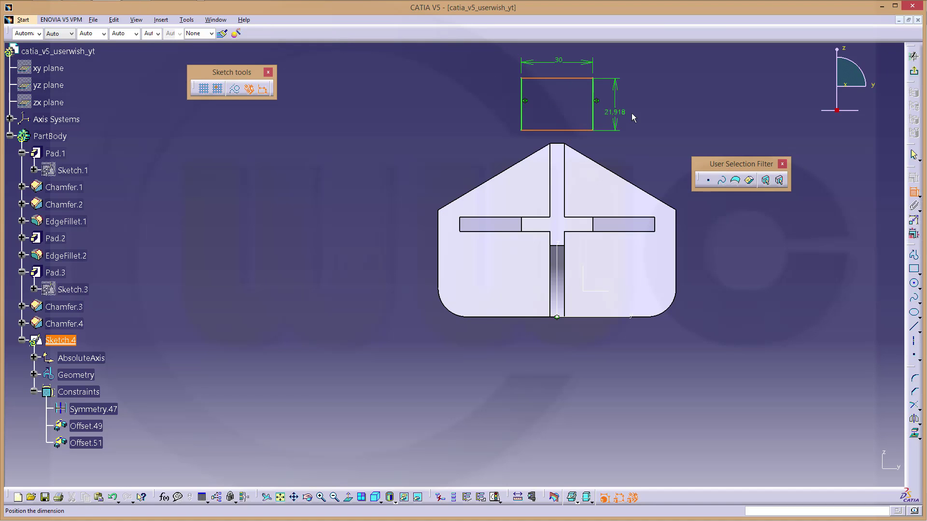
pyautogui.click(637, 113)
pyautogui.doubleClick(639, 114)
pyautogui.write('12')
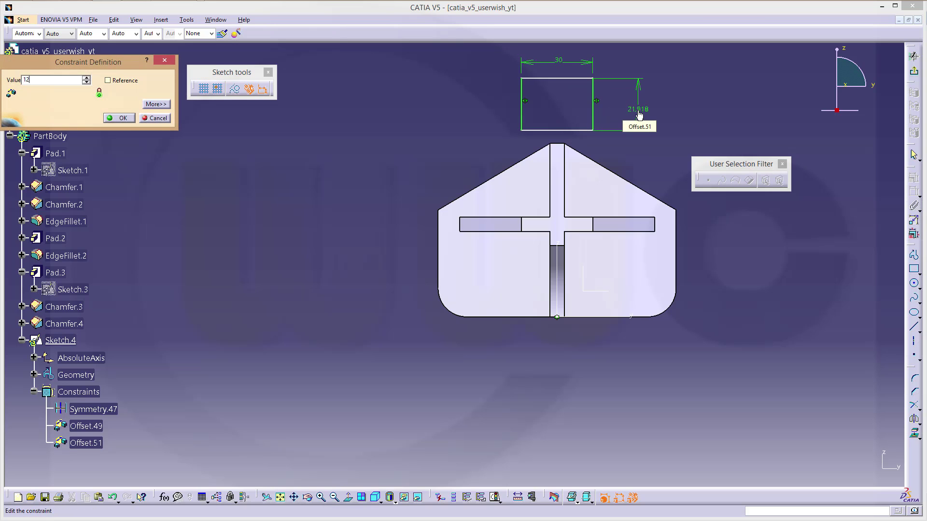
pyautogui.press('Return')
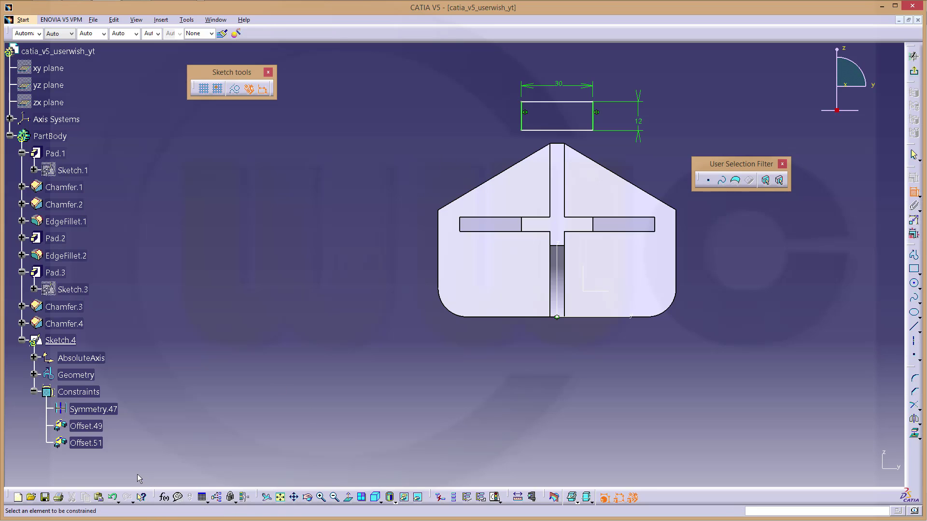
# Check the drawing, dimension the rectangle's lower side from the plate's straight edge between the rounded corners, and set the distance to 30 mm
pyautogui.hotkey('alt', 'Tab')
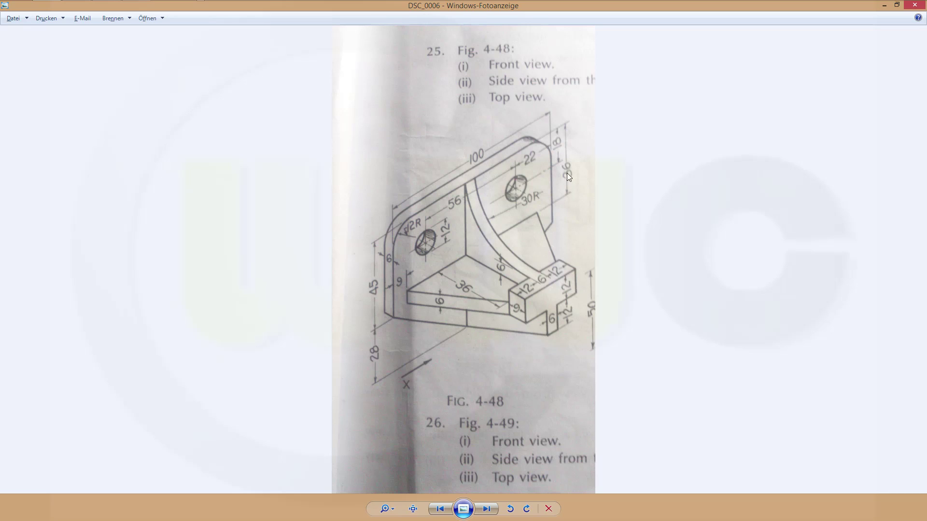
pyautogui.click(883, 6)
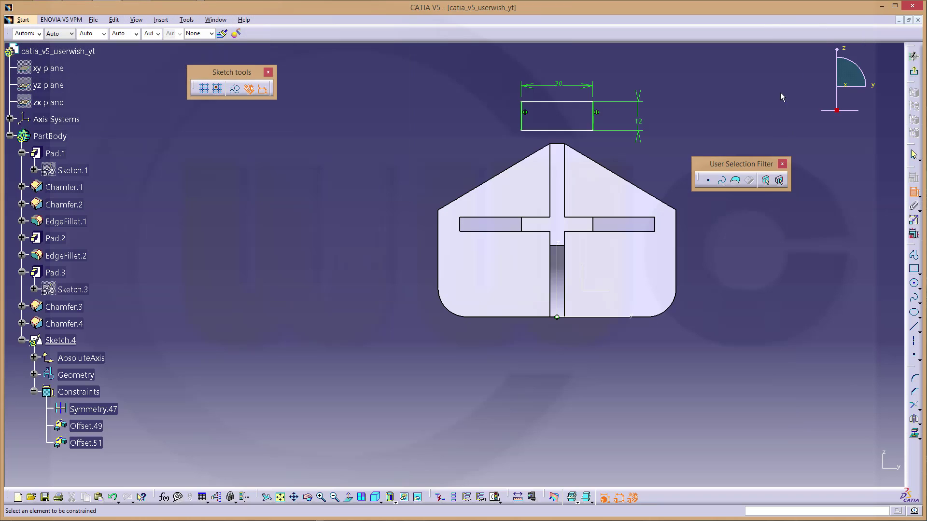
pyautogui.click(577, 130)
pyautogui.click(635, 317)
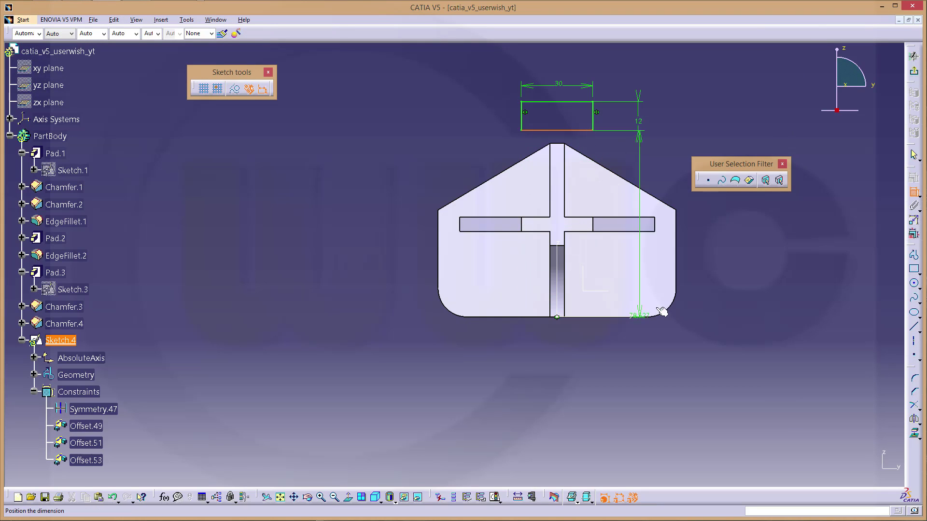
pyautogui.click(729, 282)
pyautogui.doubleClick(728, 277)
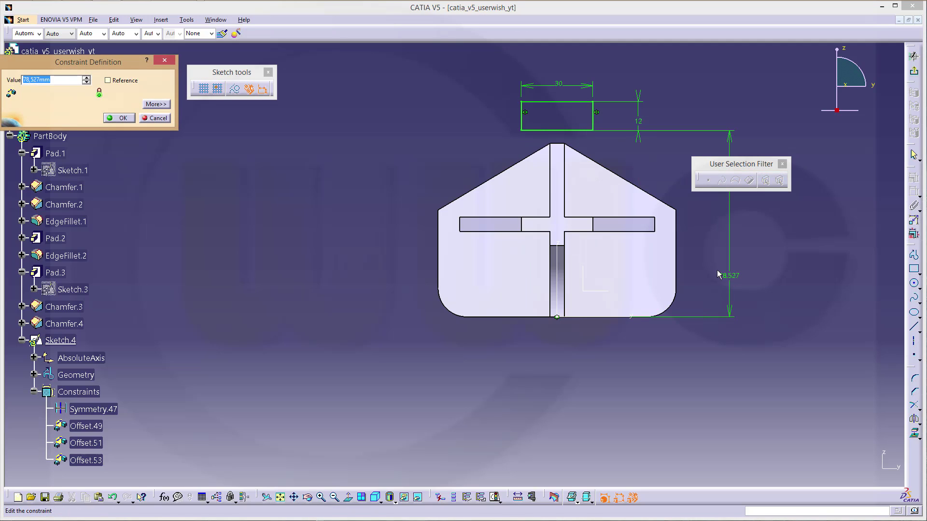
pyautogui.write('30')
pyautogui.press('Return')
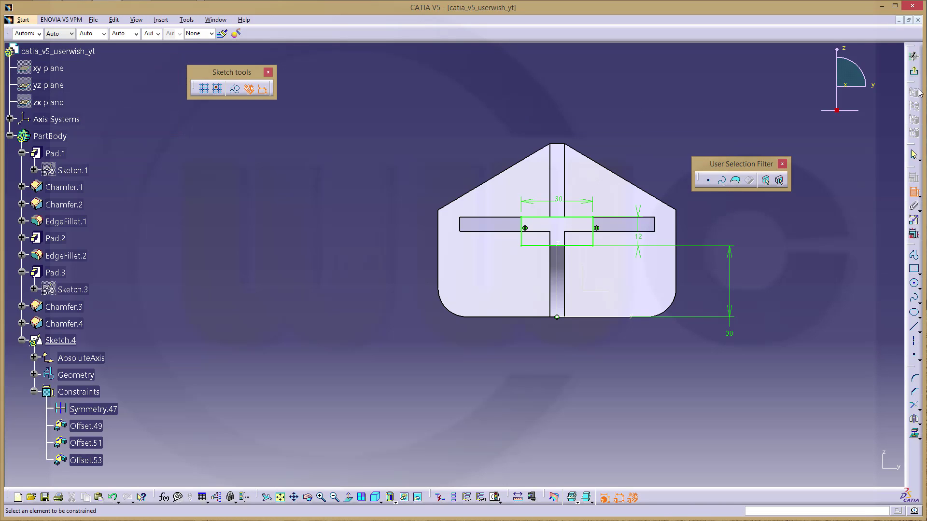
# Exit the sketch and start a pad of the rectangle with a first limit length of 48 mm
pyautogui.click(913, 56)
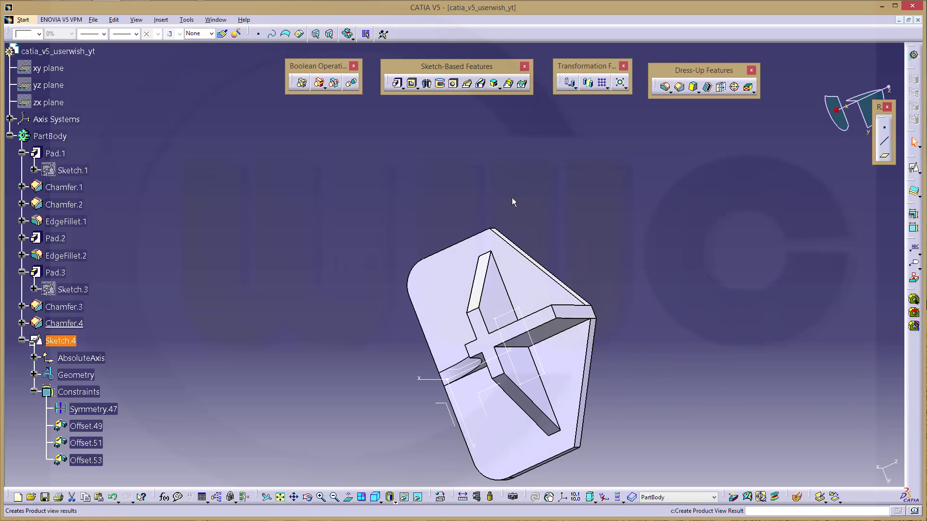
pyautogui.moveTo(511, 200)
pyautogui.mouseDown(button='middle')
pyautogui.moveTo(598, 207)
pyautogui.moveTo(590, 196)
pyautogui.moveTo(463, 238)
pyautogui.moveTo(502, 198)
pyautogui.mouseUp(button='middle')
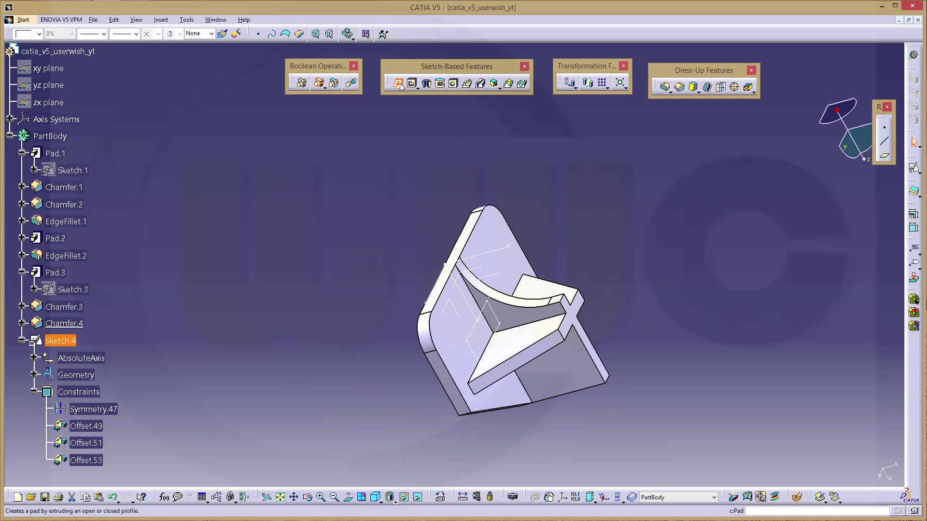
pyautogui.click(472, 350)
pyautogui.click(397, 83)
pyautogui.moveTo(506, 163); pyautogui.dragTo(578, 179, button='middle')
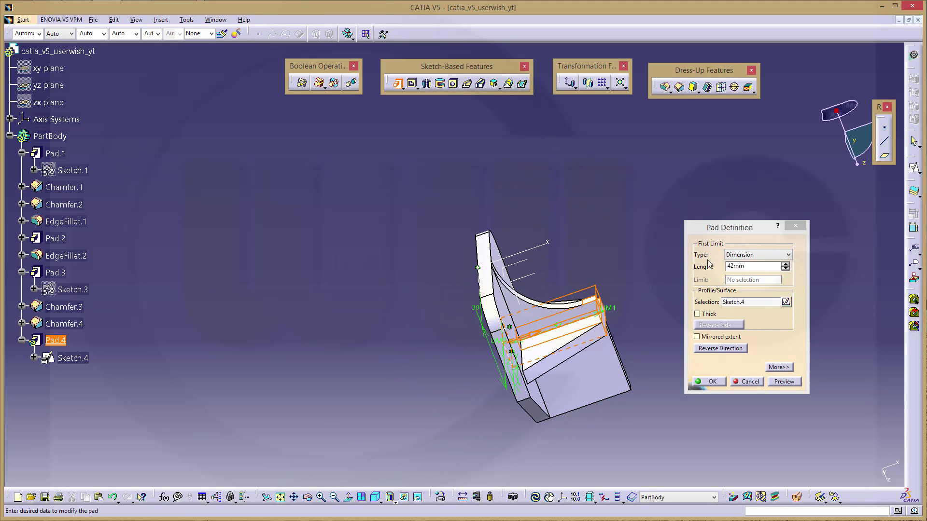
pyautogui.doubleClick(752, 267)
pyautogui.write('48')
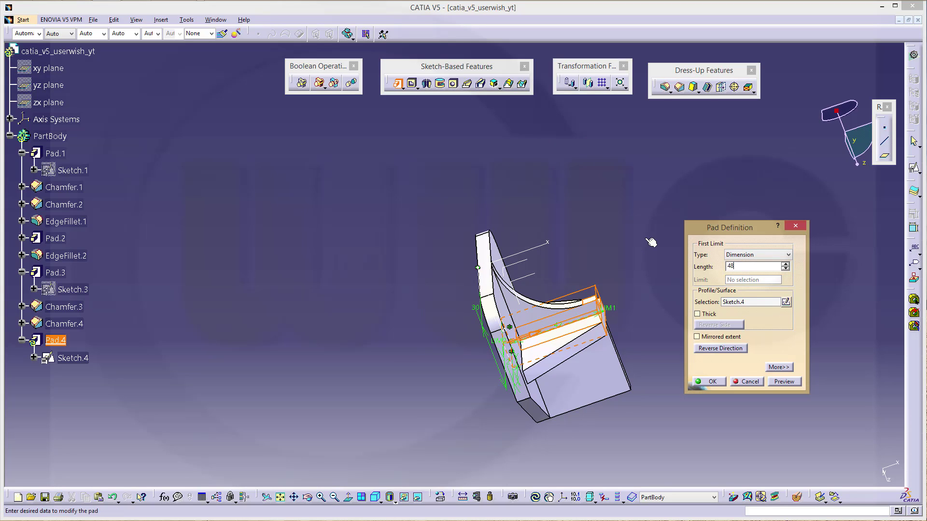
pyautogui.press('Return')
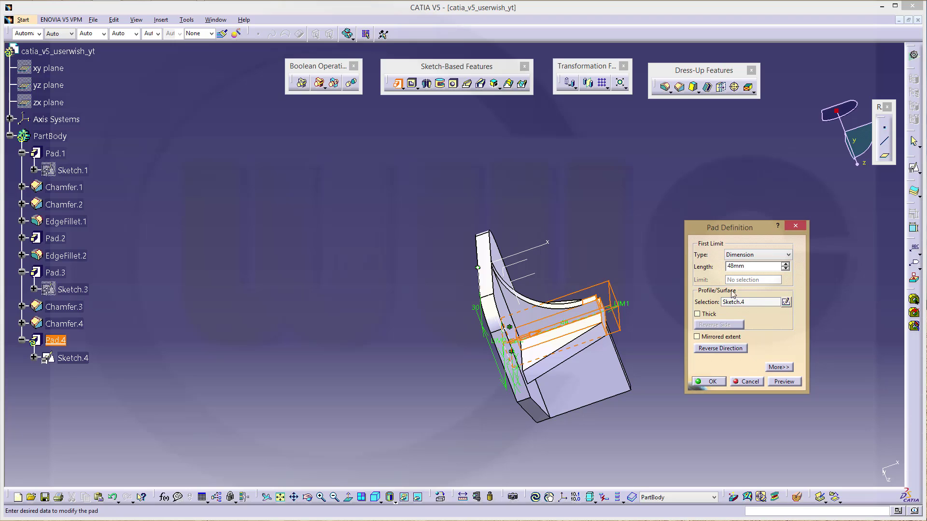
# Set the pad's second limit length to -42 mm and create the end block
pyautogui.click(779, 367)
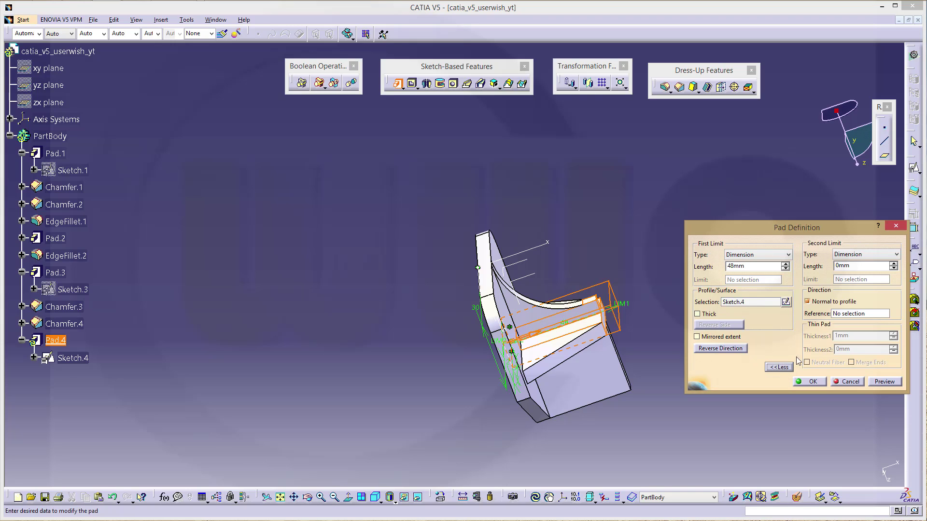
pyautogui.doubleClick(842, 265)
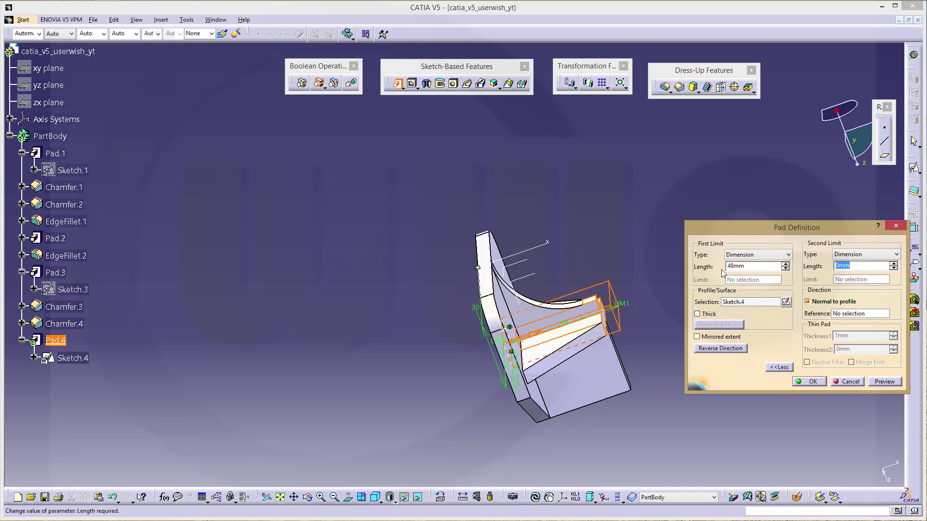
pyautogui.write('-42')
pyautogui.press('Tab')
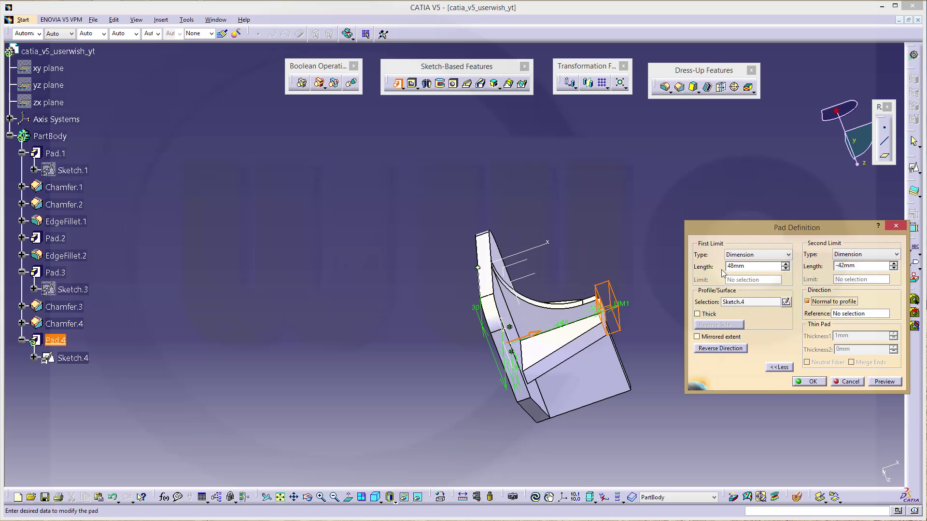
pyautogui.click(812, 383)
# Compare the end block with the drawing and set the pad length of the plain web opposite the curved rib to 48 mm
pyautogui.moveTo(684, 298); pyautogui.dragTo(491, 294, button='middle')
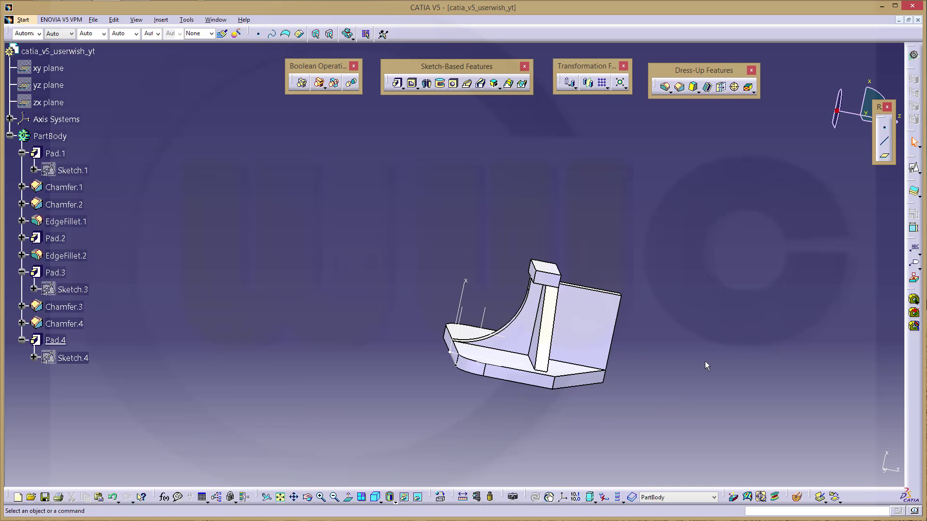
pyautogui.moveTo(705, 363); pyautogui.dragTo(523, 218, button='middle')
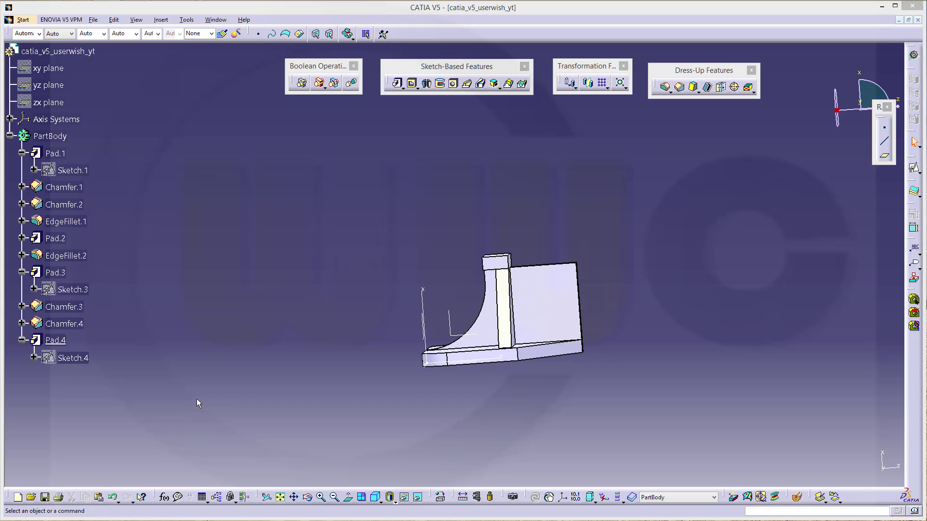
pyautogui.hotkey('alt', 'Tab')
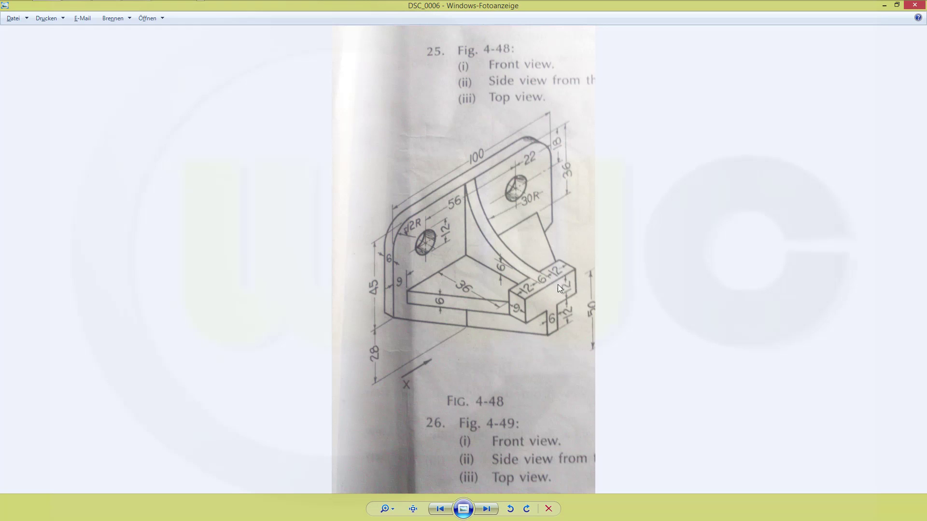
pyautogui.hotkey('alt', 'Tab')
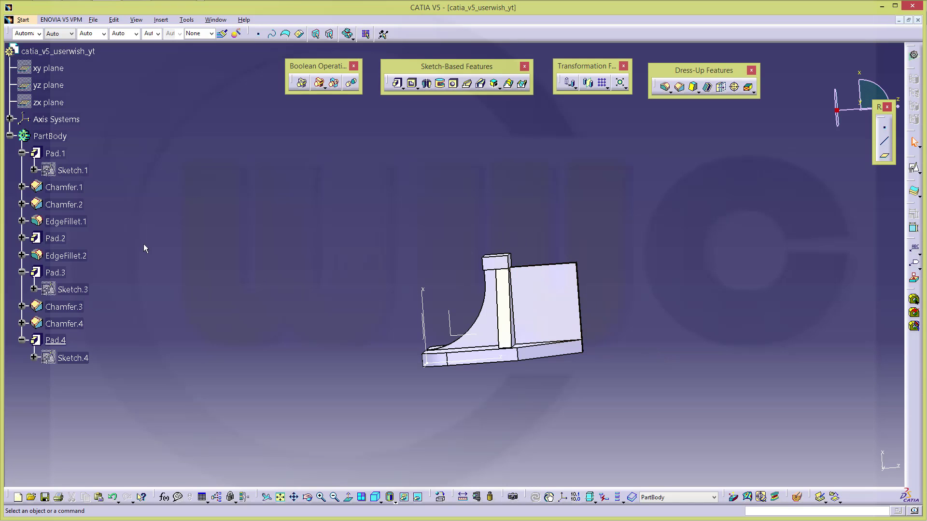
pyautogui.doubleClick(55, 239)
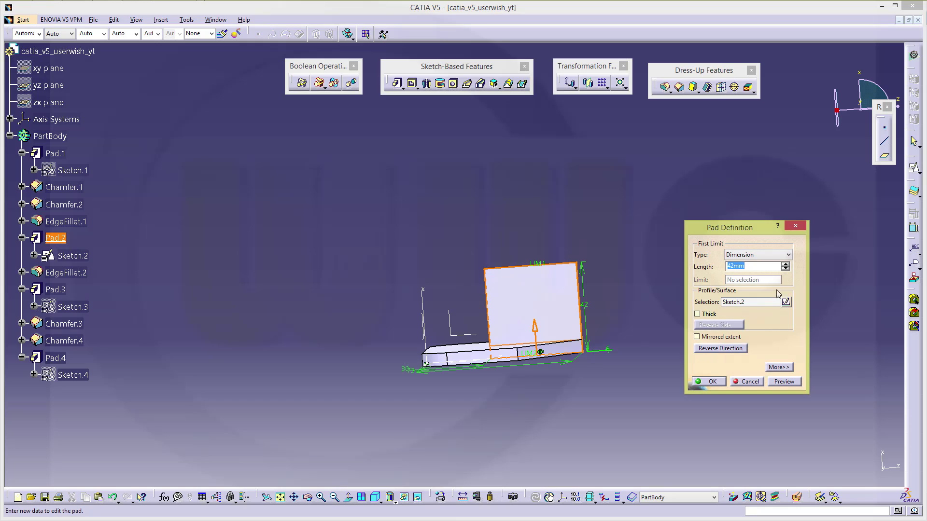
pyautogui.write('48')
pyautogui.press('Return')
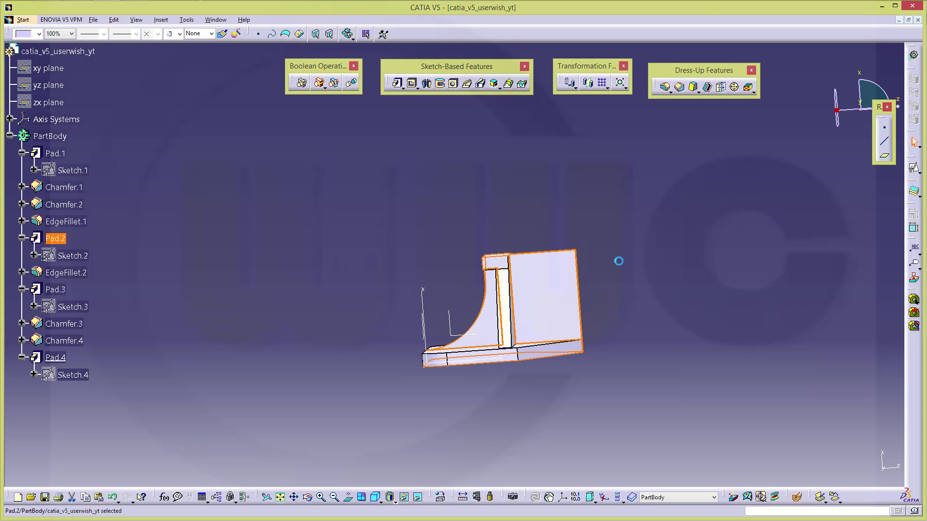
pyautogui.moveTo(592, 231); pyautogui.dragTo(502, 240, button='middle')
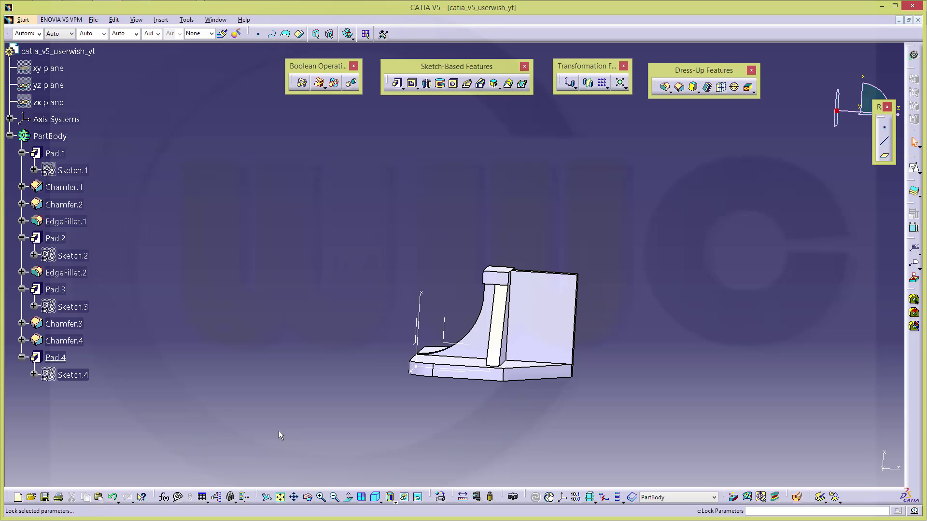
# Check the drawing, then start a Length1/Length2 chamfer with Length 1 as 28+45-48 and Length 2 as 42 mm
pyautogui.hotkey('alt', 'Tab')
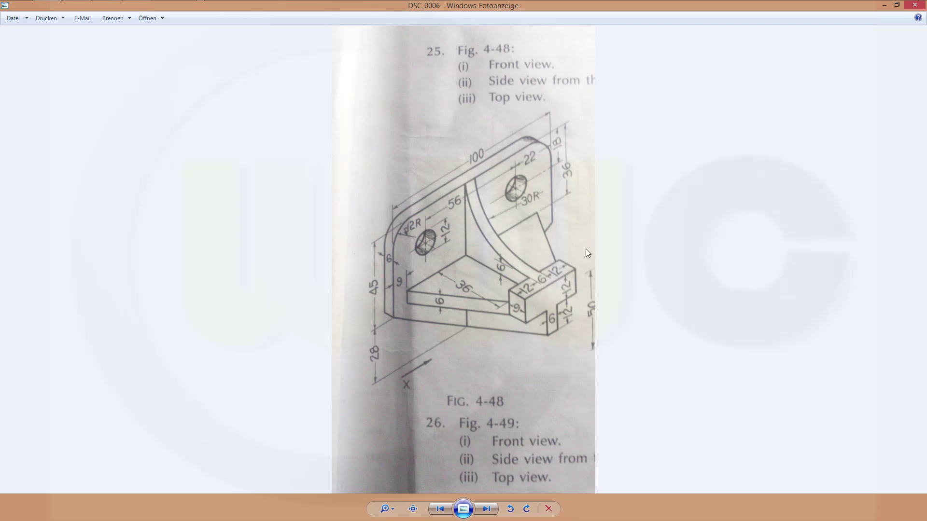
pyautogui.click(885, 6)
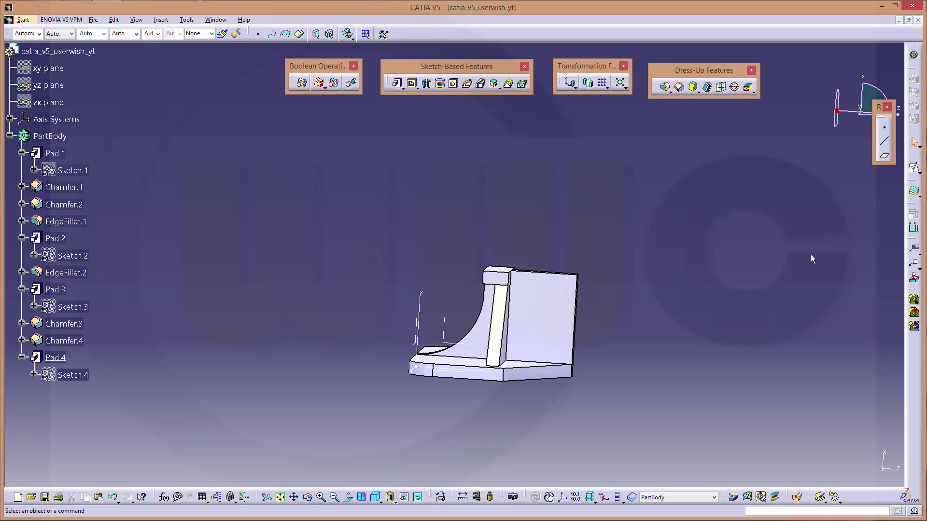
pyautogui.click(679, 87)
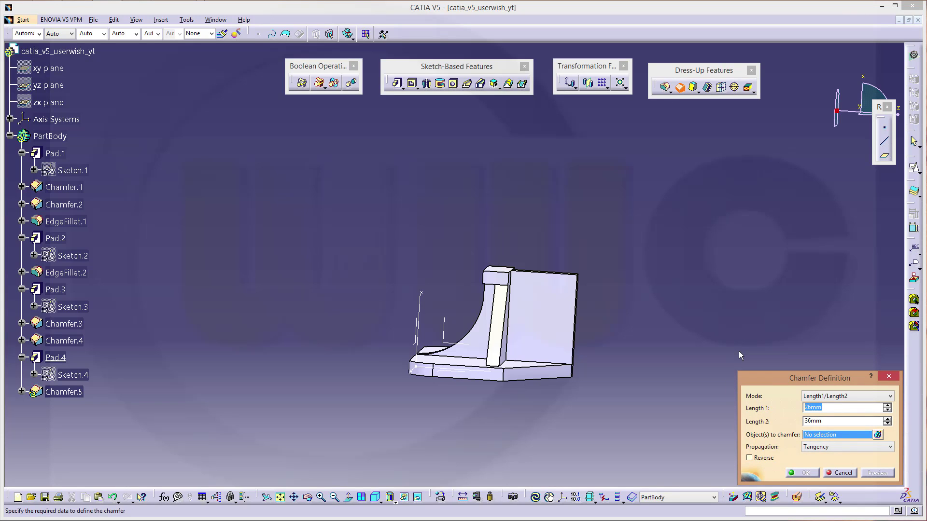
pyautogui.write('25')
pyautogui.press('BackSpace')
pyautogui.press('BackSpace')
pyautogui.write('28+45-48')
pyautogui.press('Tab')
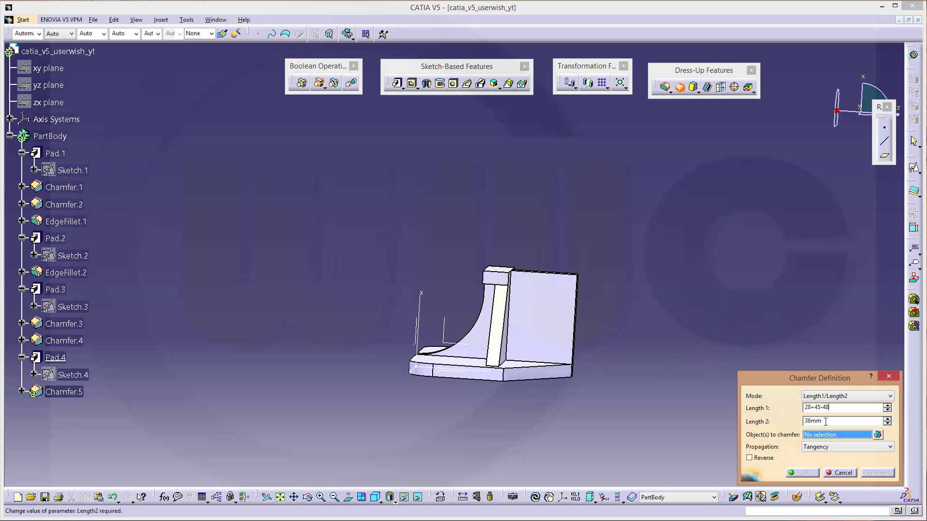
pyautogui.write('42')
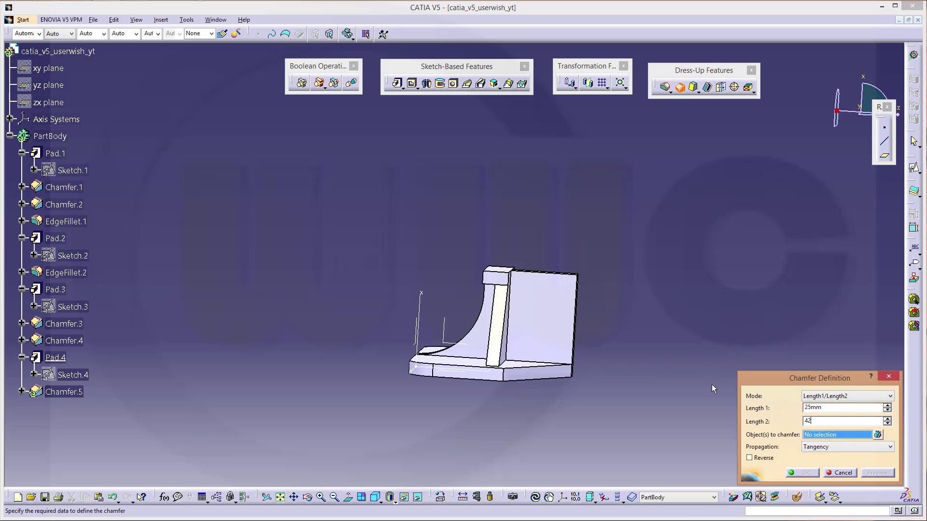
# Apply the chamfer to the outer corner edge of the plain web at the plate's narrow end, with the two lengths reversed
pyautogui.moveTo(653, 308); pyautogui.dragTo(499, 336, button='middle')
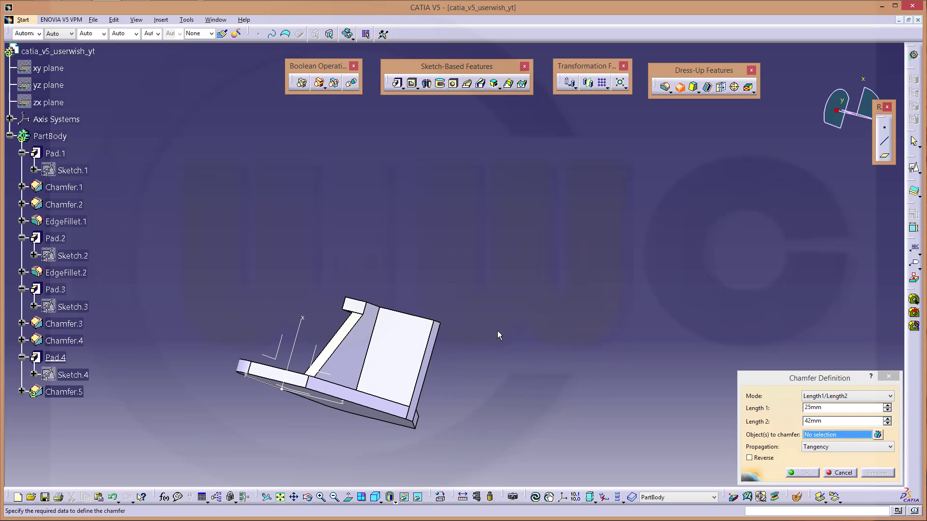
pyautogui.moveTo(494, 372); pyautogui.dragTo(502, 333, button='middle')
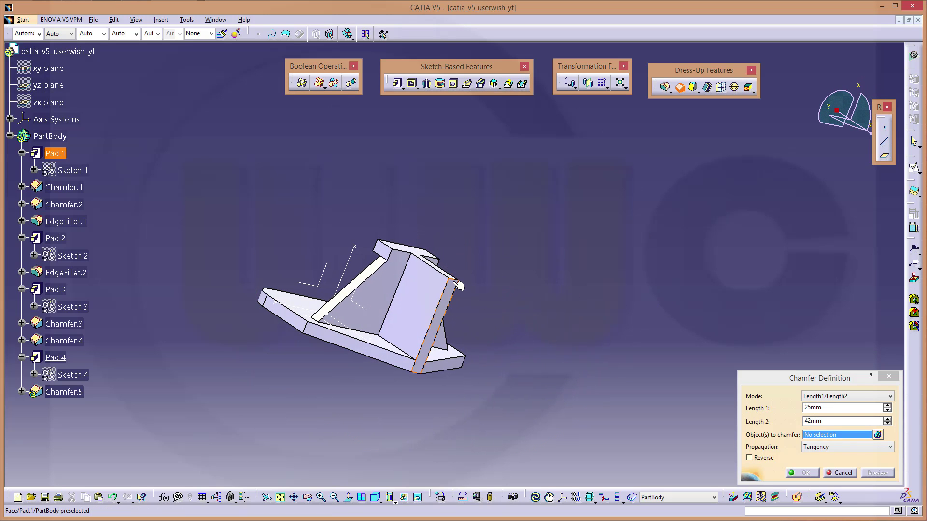
pyautogui.click(447, 300)
pyautogui.moveTo(524, 367); pyautogui.dragTo(658, 378, button='middle')
pyautogui.click(759, 460)
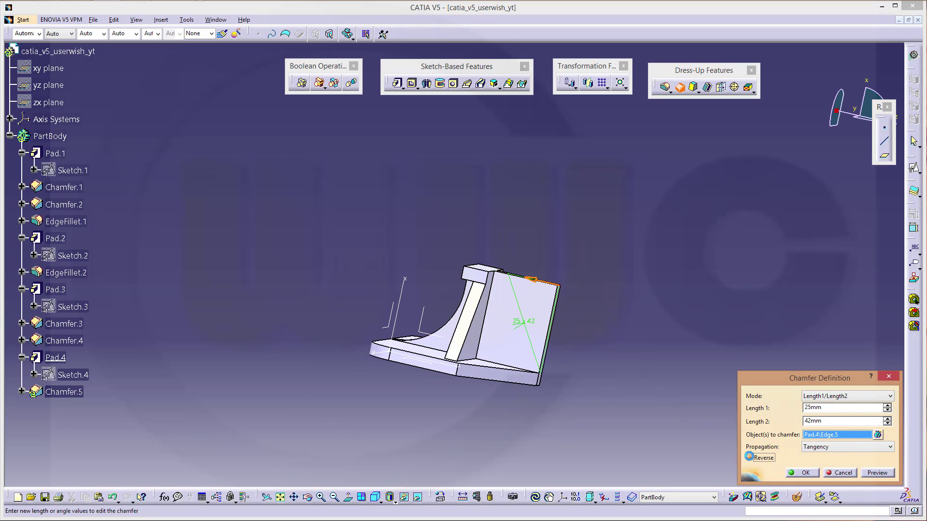
pyautogui.click(811, 473)
pyautogui.click(781, 462)
# Check the drawing's hole details, then start a 12 mm diameter hole on the plate's back face with its extension set to Up To Next
pyautogui.moveTo(610, 290); pyautogui.dragTo(259, 455, button='middle')
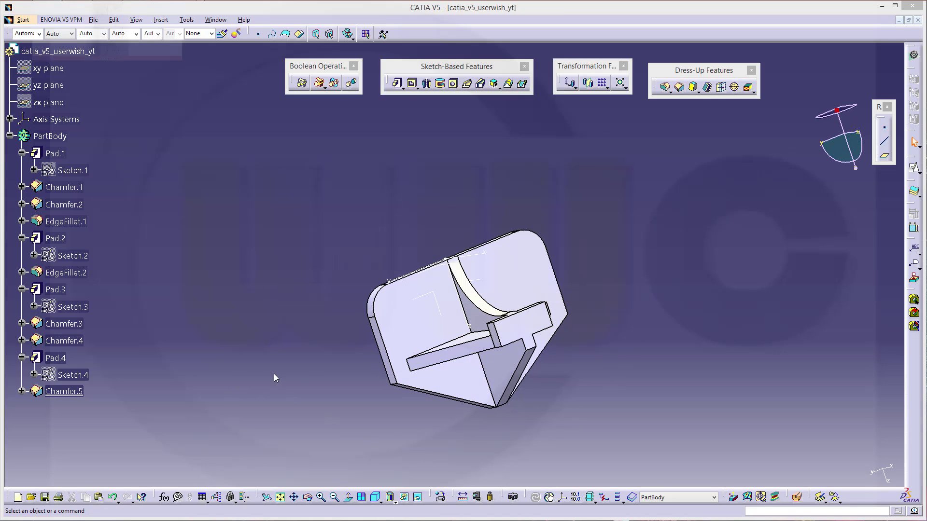
pyautogui.hotkey('alt', 'Tab')
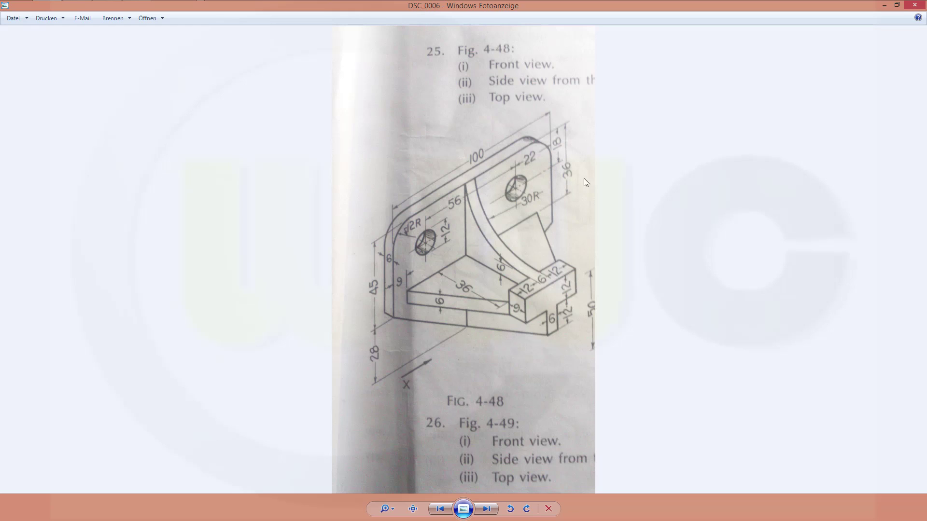
pyautogui.click(882, 7)
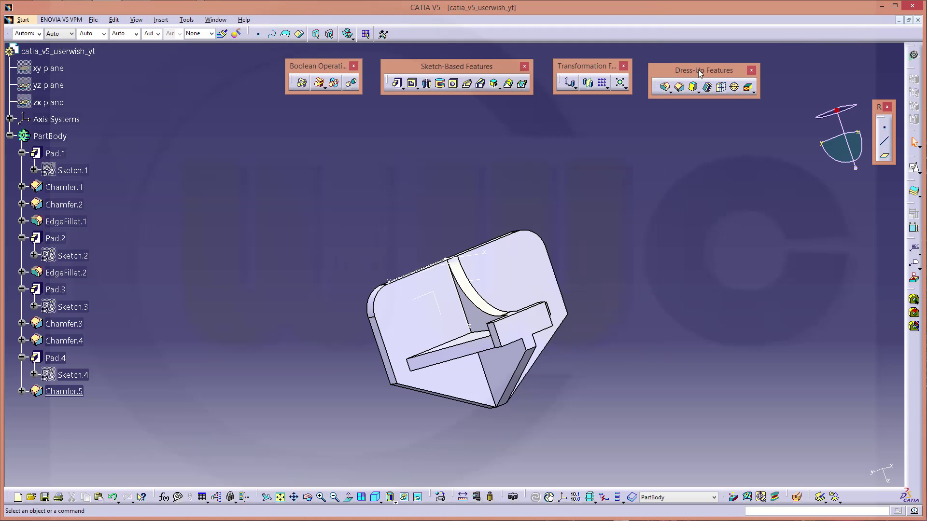
pyautogui.click(453, 84)
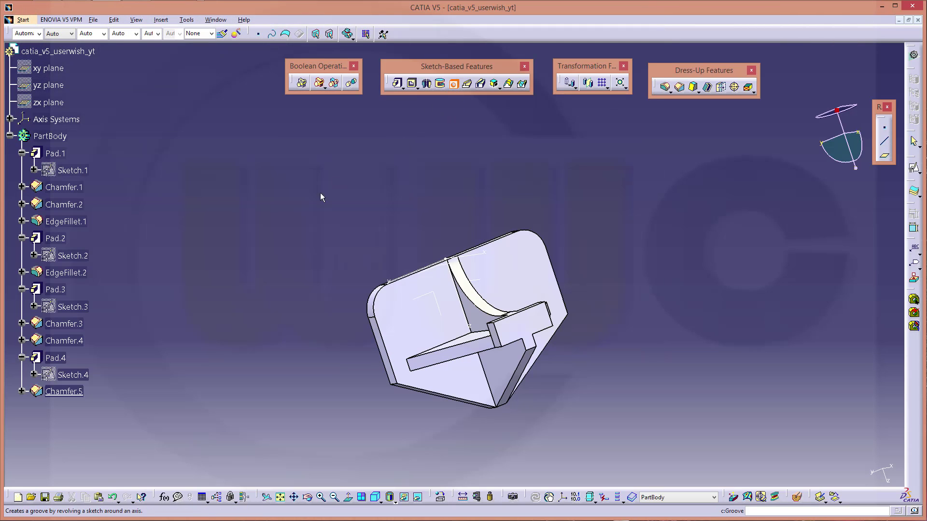
pyautogui.moveTo(421, 132); pyautogui.dragTo(490, 306, button='middle')
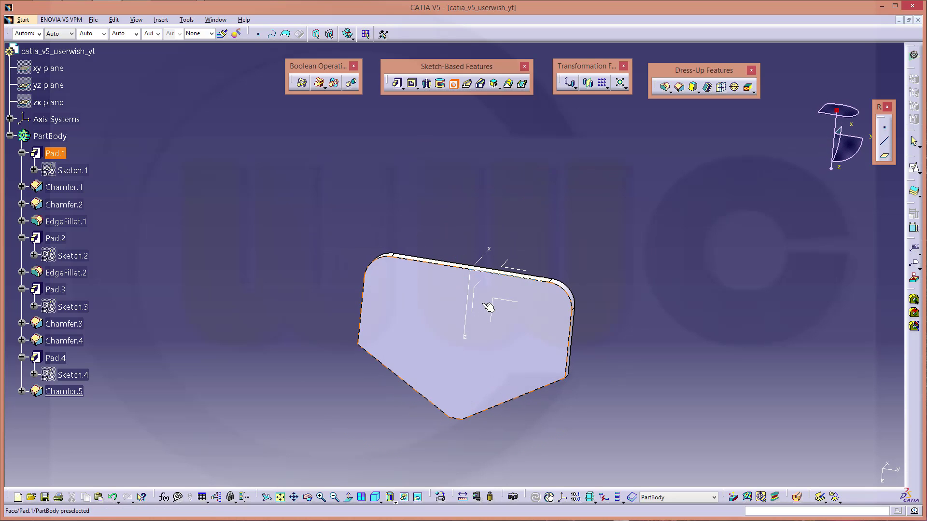
pyautogui.click(514, 304)
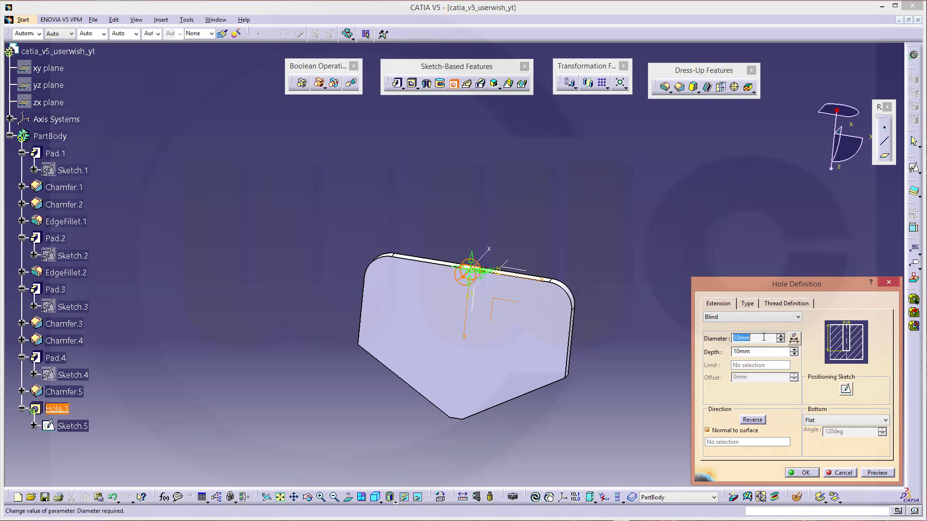
pyautogui.write('12')
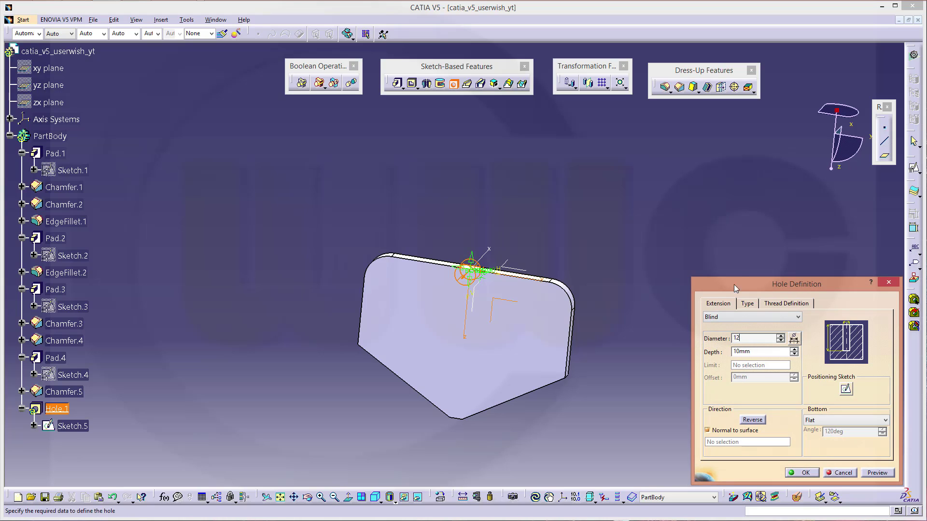
pyautogui.click(798, 318)
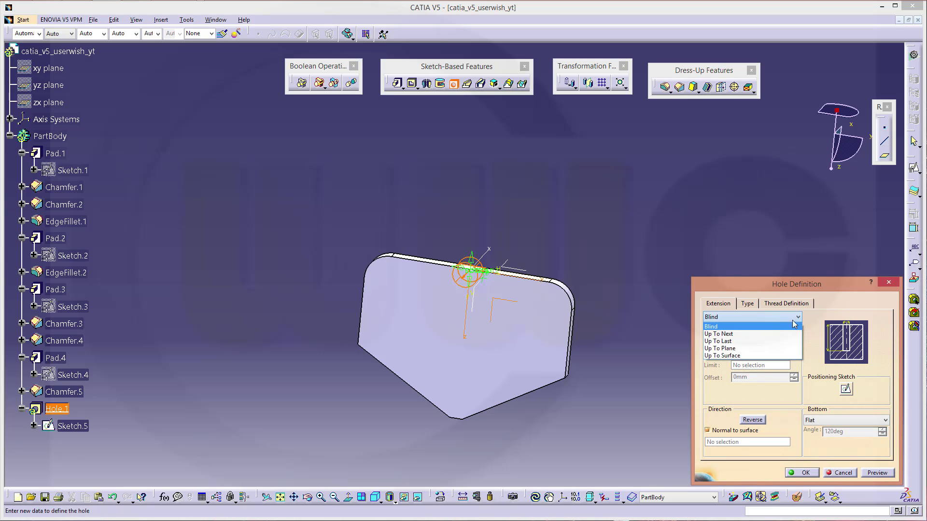
pyautogui.click(723, 335)
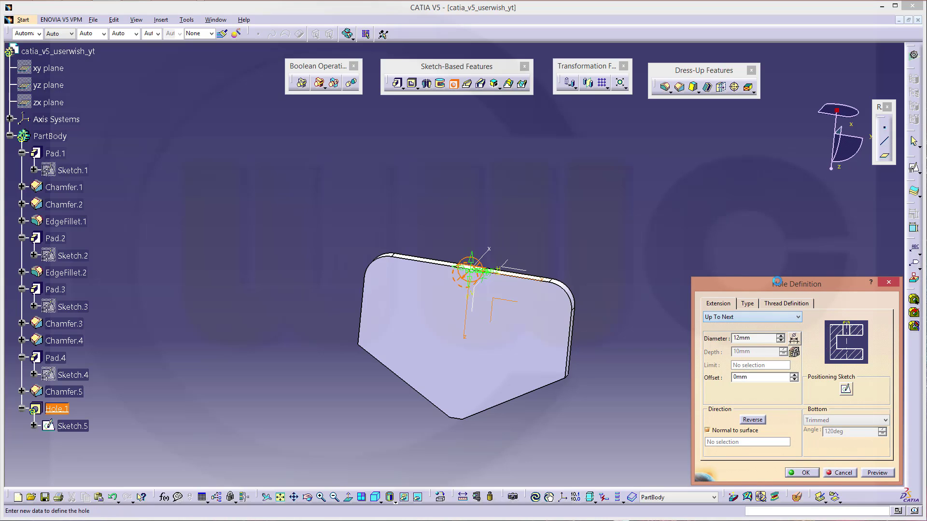
# In the hole's positioning sketch, move the centre point away from the origin and constrain it 18 mm from the plate's long straight edge
pyautogui.click(846, 390)
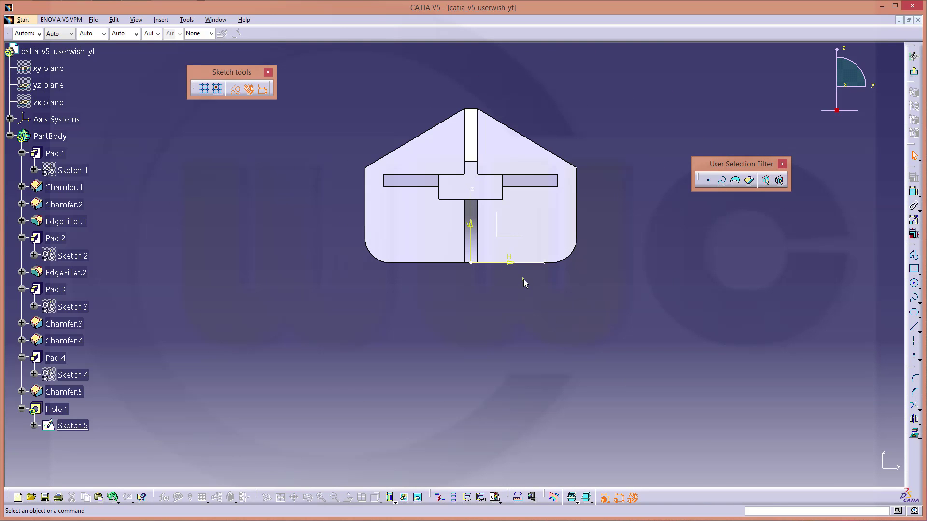
pyautogui.click(471, 264)
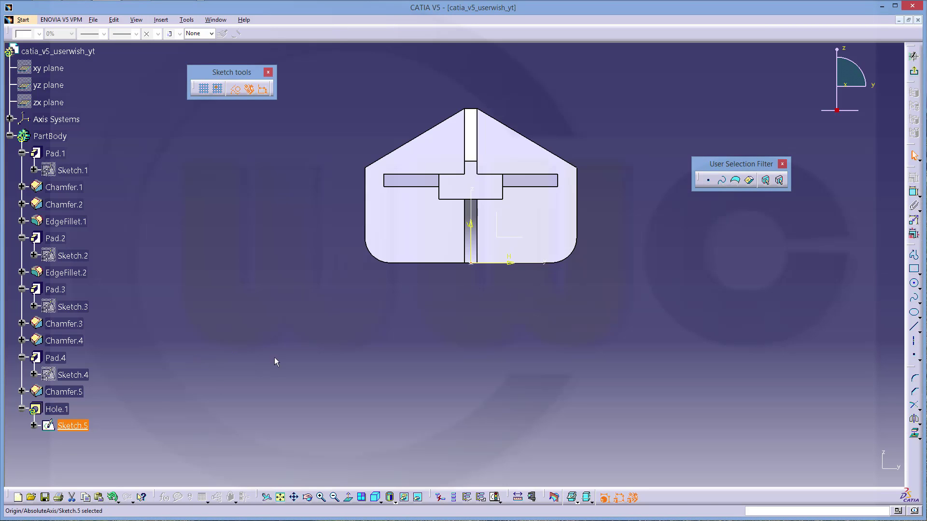
pyautogui.click(913, 75)
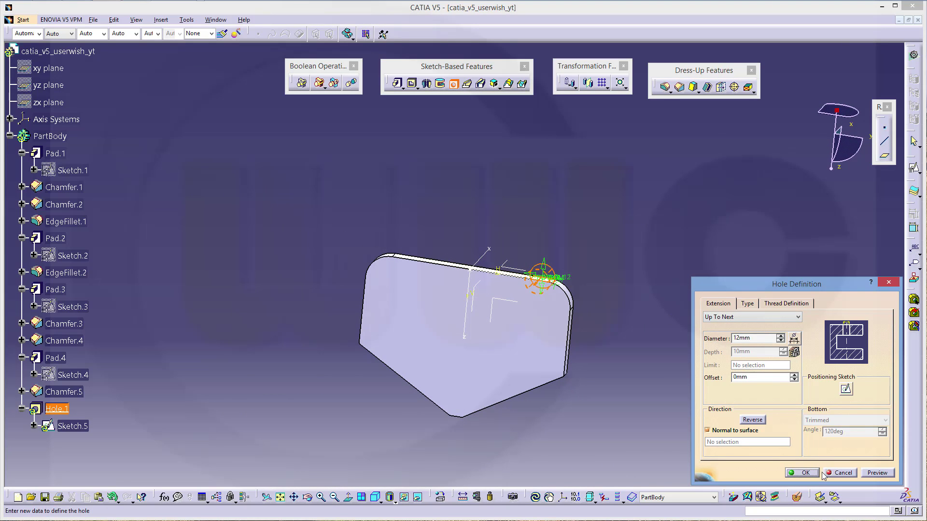
pyautogui.click(845, 391)
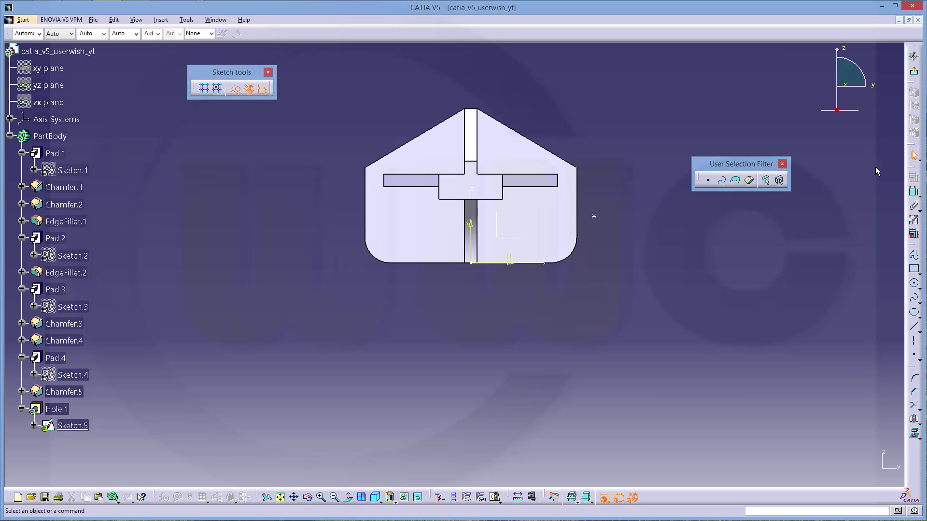
pyautogui.click(912, 194)
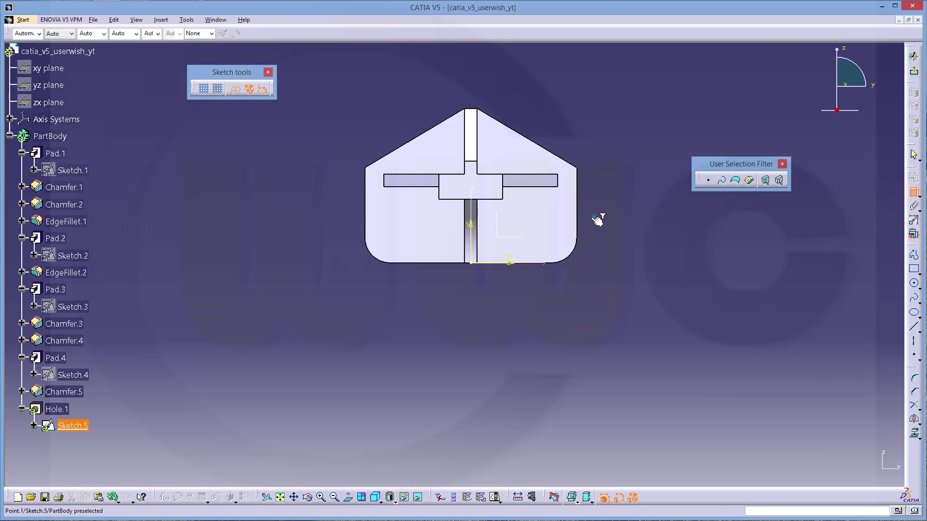
pyautogui.click(550, 265)
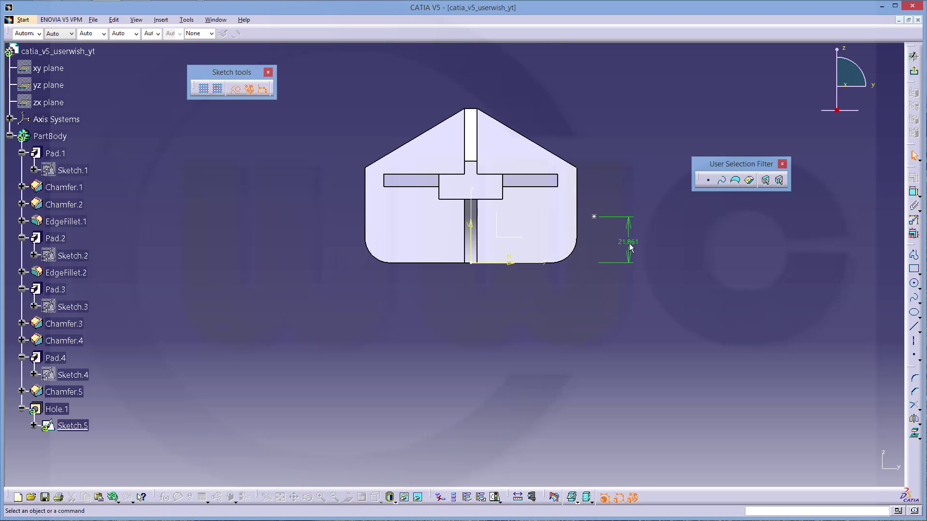
pyautogui.doubleClick(631, 247)
pyautogui.write('18')
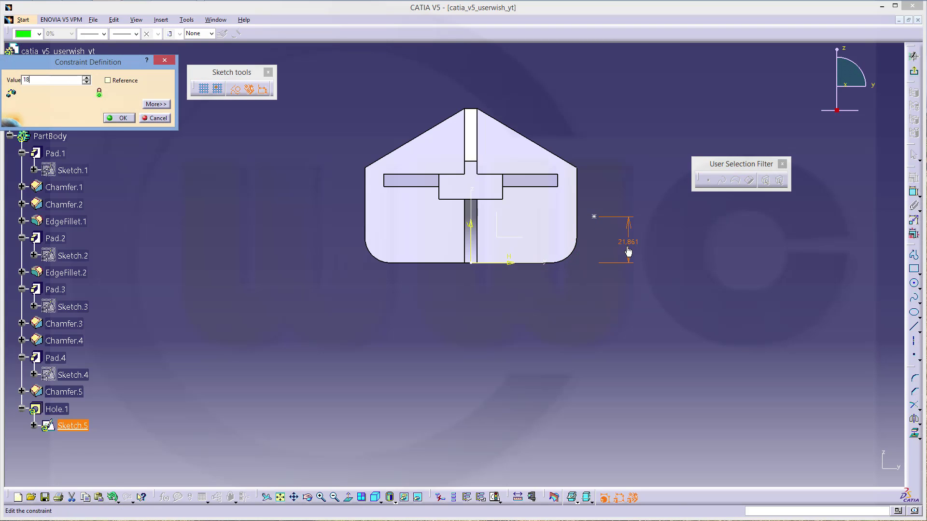
pyautogui.press('Return')
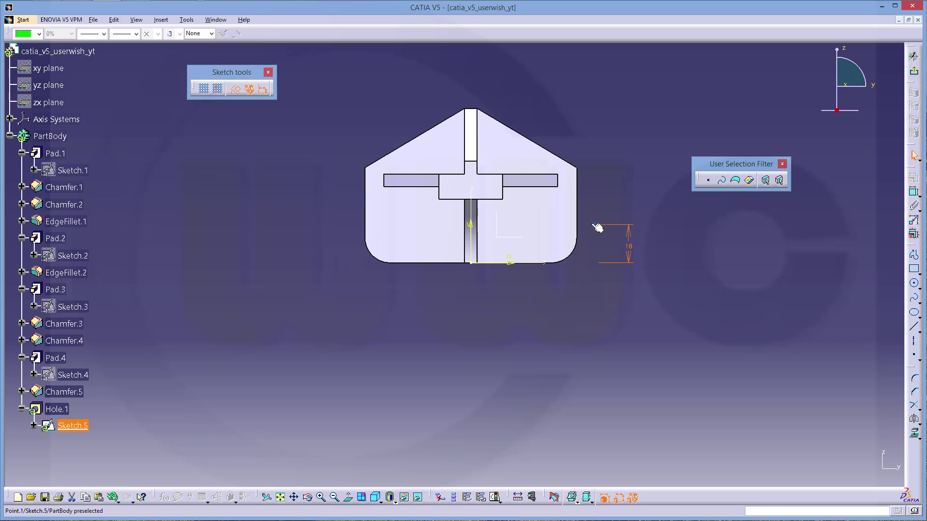
# Constrain the hole's centre point 28 mm sideways from the Z axis of the absolute axis system
pyautogui.click(597, 228)
pyautogui.click(472, 202)
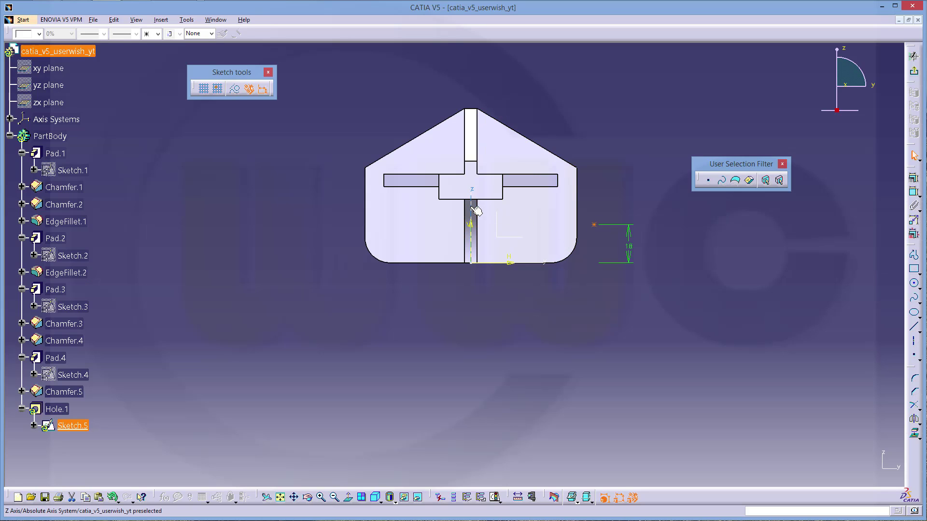
pyautogui.click(914, 192)
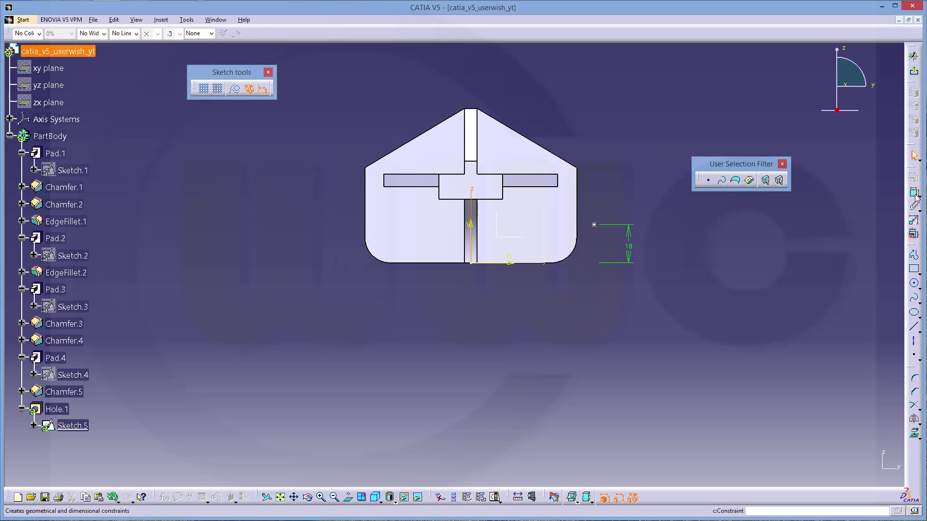
pyautogui.click(594, 225)
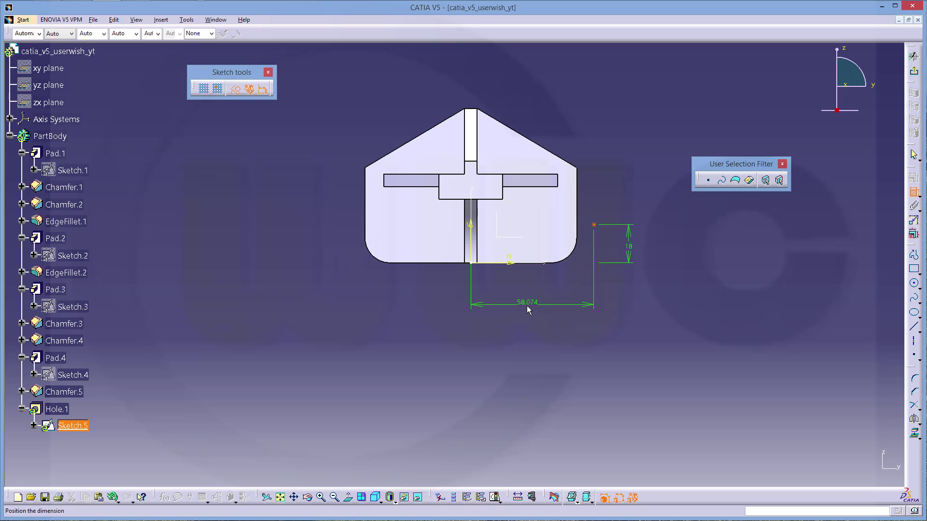
pyautogui.click(527, 305)
pyautogui.doubleClick(530, 306)
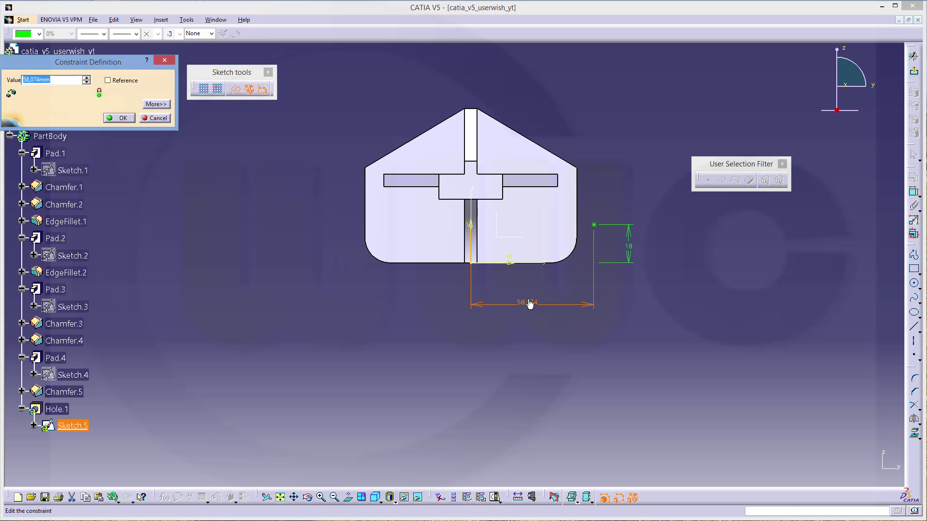
pyautogui.write('28mm')
pyautogui.press('Return')
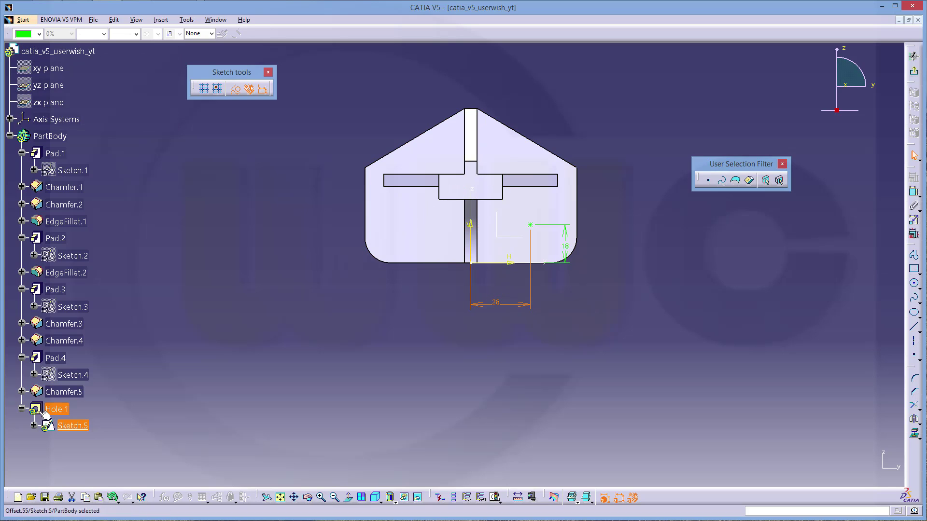
# Hide the positioning sketch's origin, horizontal direction and vertical direction, and return to the hole definition
pyautogui.click(33, 425)
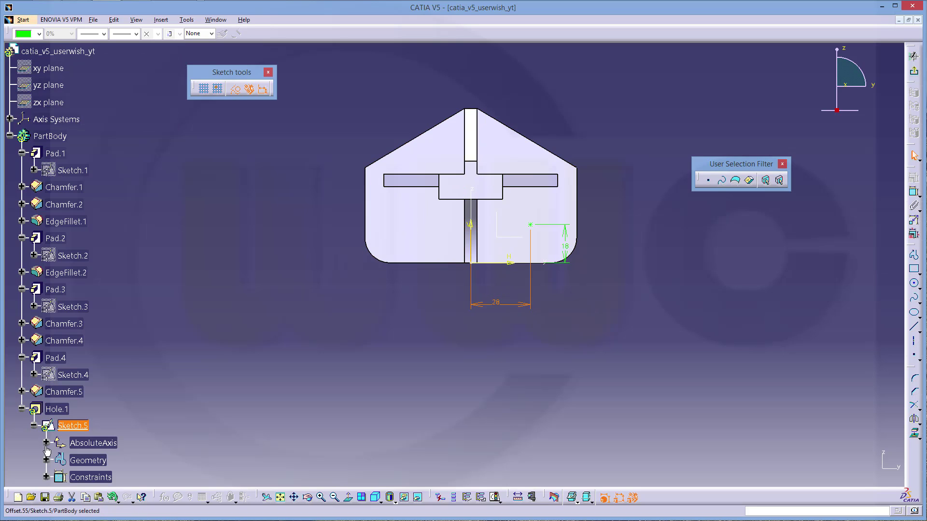
pyautogui.click(45, 442)
pyautogui.click(112, 434)
pyautogui.keyDown('ctrl'); pyautogui.click(111, 465); pyautogui.keyUp('ctrl')
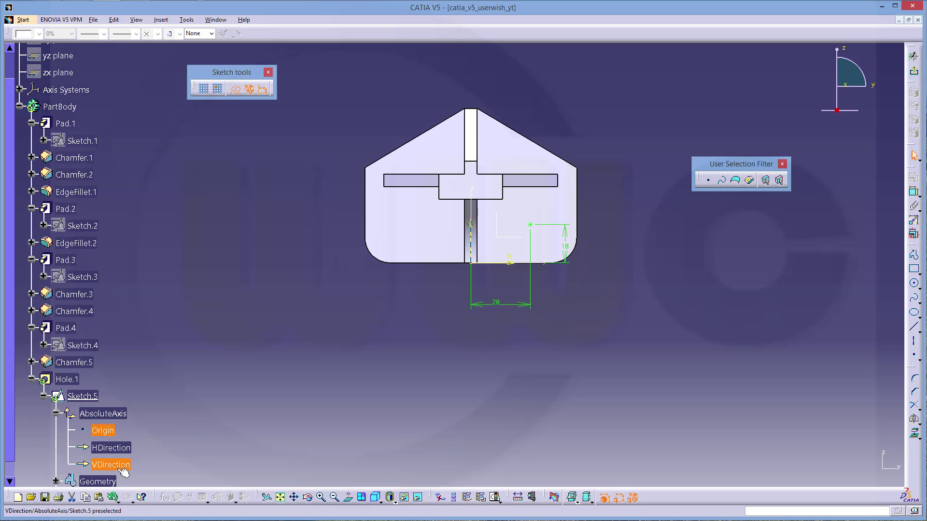
pyautogui.keyDown('ctrl'); pyautogui.click(111, 448); pyautogui.keyUp('ctrl')
pyautogui.rightClick(119, 465)
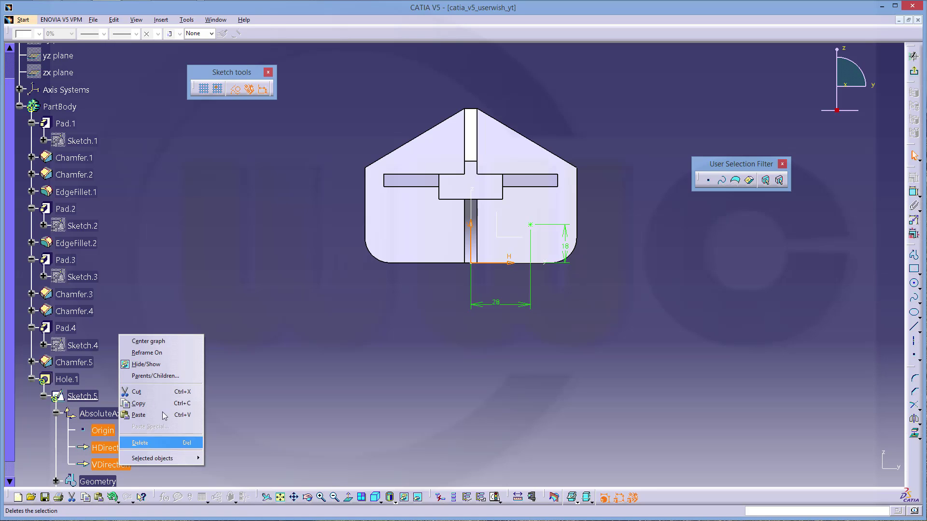
pyautogui.click(158, 365)
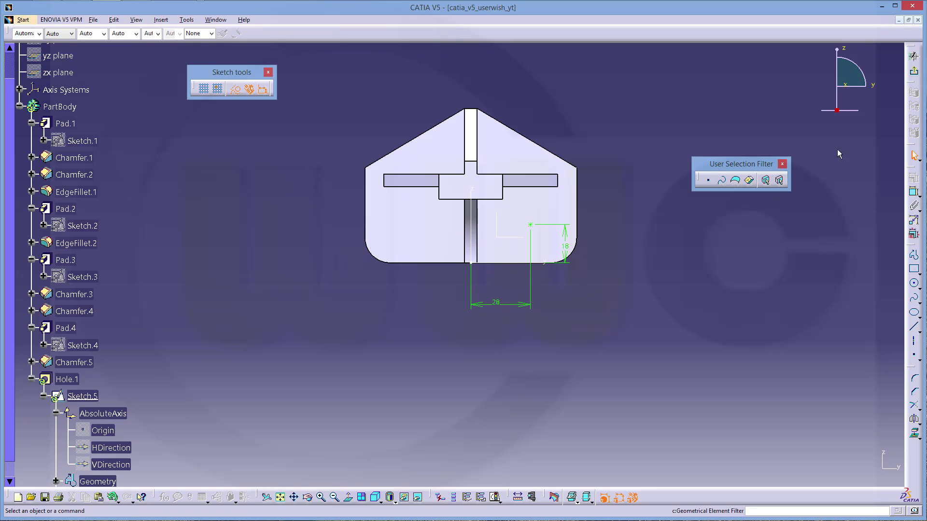
pyautogui.click(915, 73)
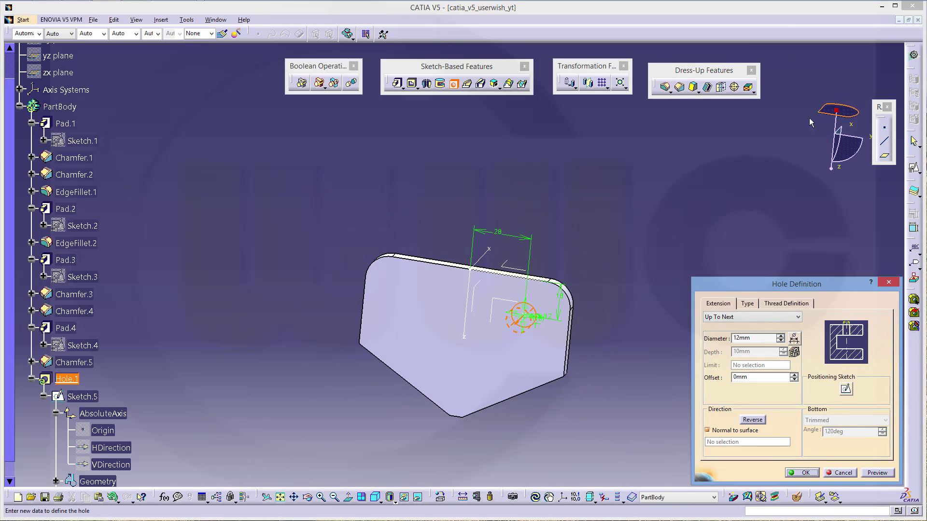
# Reverse the hole's direction so it cuts into the plate, and create the hole
pyautogui.moveTo(650, 225); pyautogui.dragTo(441, 237, button='middle')
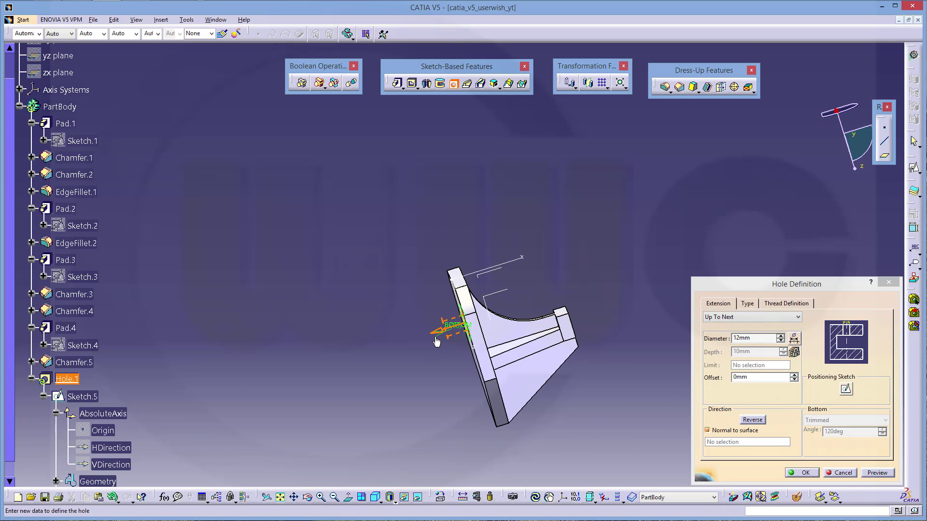
pyautogui.click(756, 420)
pyautogui.click(804, 473)
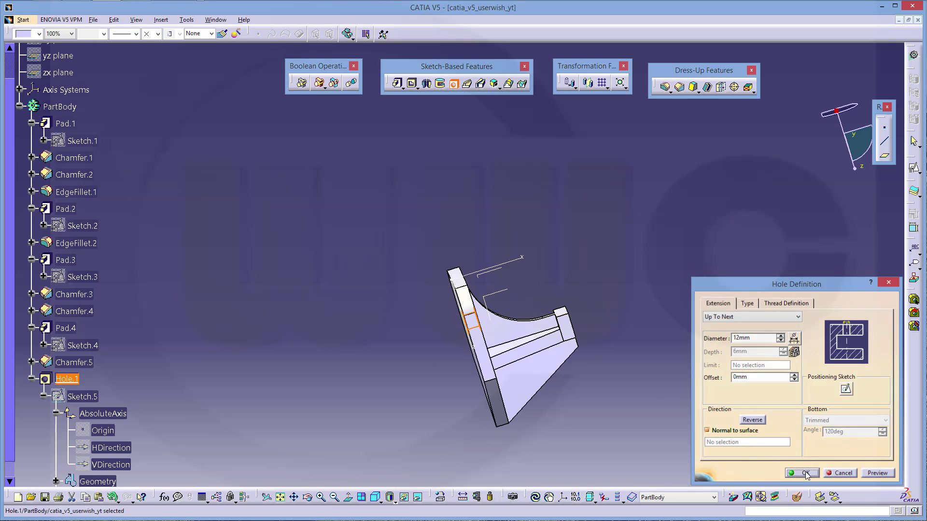
# Mirror the hole across the ZX plane of the absolute axis system to the other side of the curved rib
pyautogui.moveTo(697, 368); pyautogui.dragTo(308, 226, button='middle')
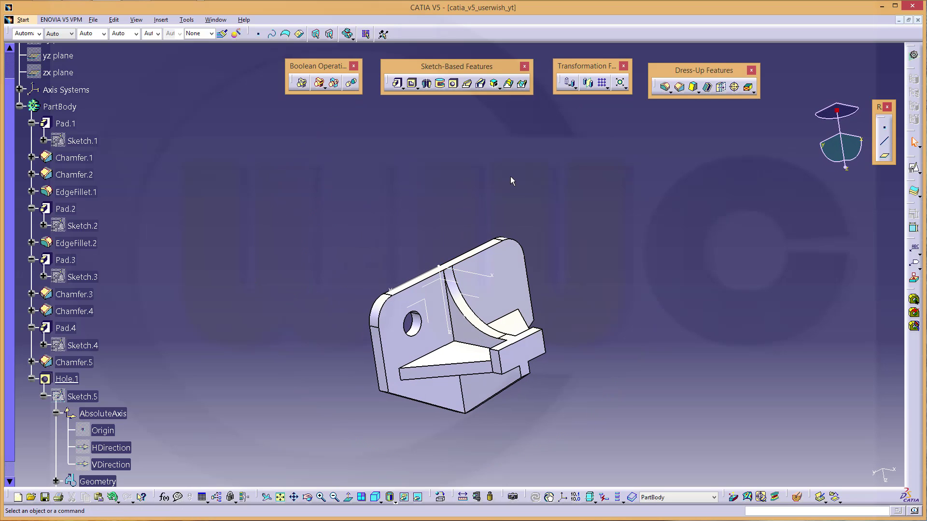
pyautogui.click(589, 84)
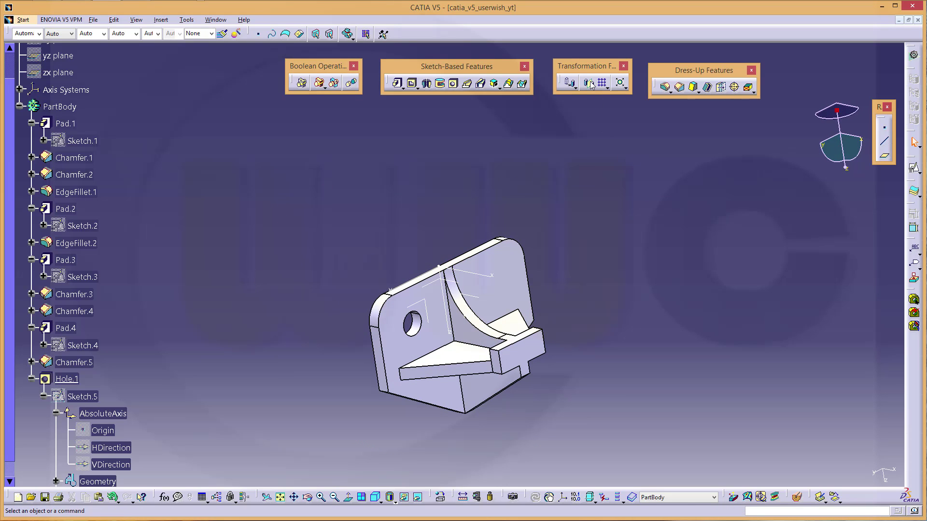
pyautogui.click(65, 379)
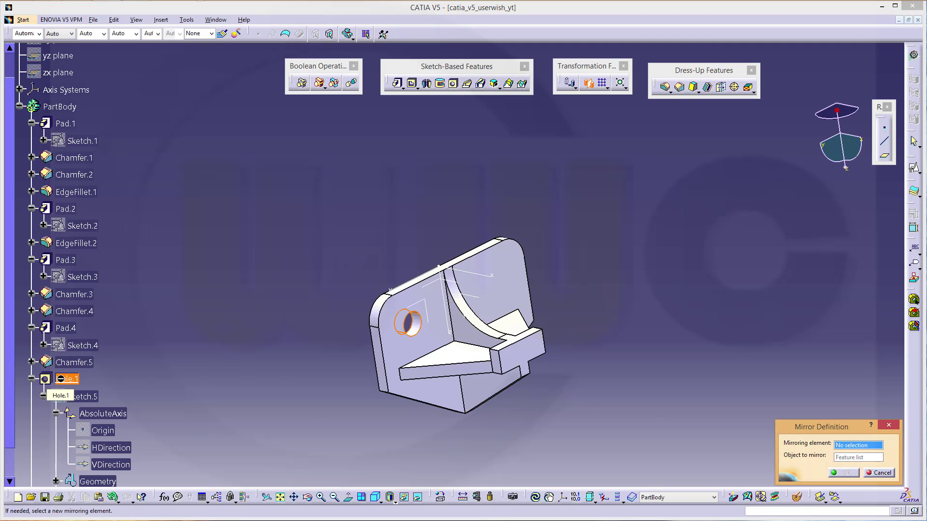
pyautogui.click(624, 392)
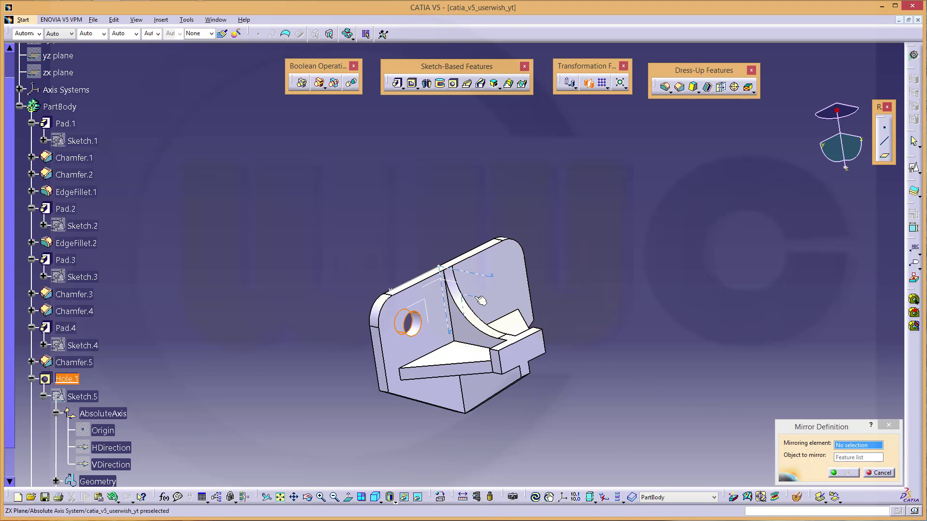
pyautogui.click(469, 306)
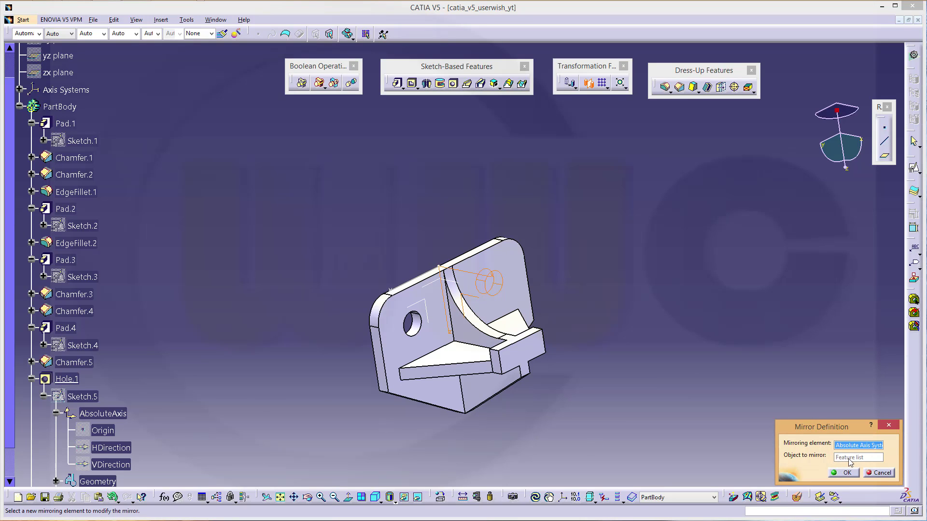
pyautogui.click(844, 473)
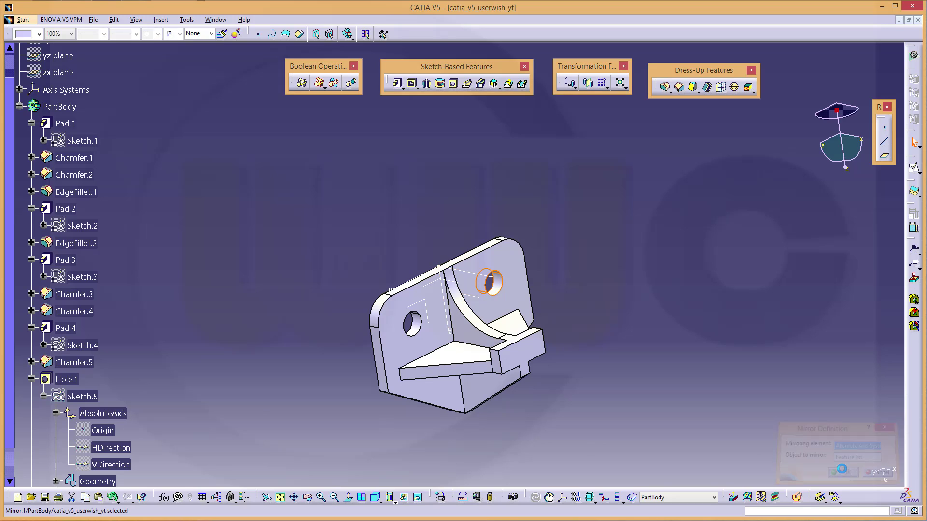
# Collapse the Pad.2, Pad.3, Pad.4 and Hole.1 branches of the specification tree
pyautogui.moveTo(605, 336); pyautogui.dragTo(461, 255, button='middle')
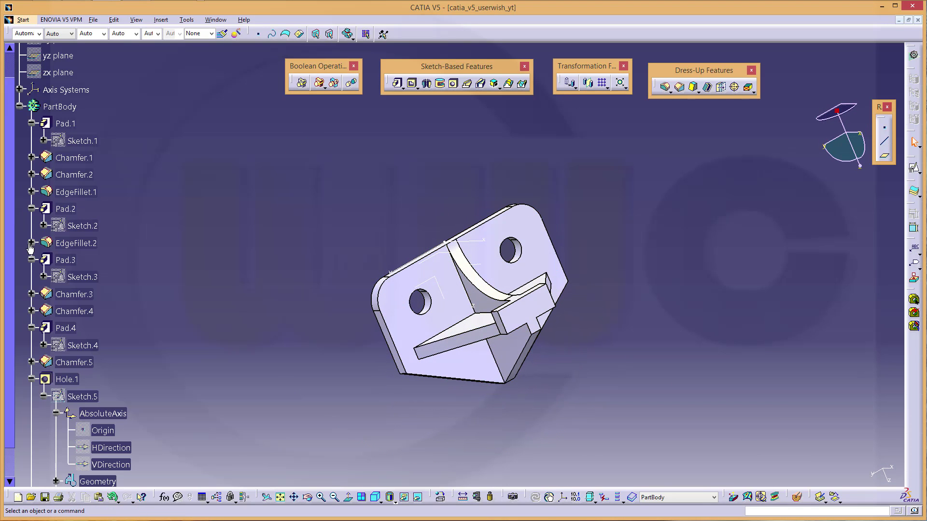
pyautogui.click(31, 260)
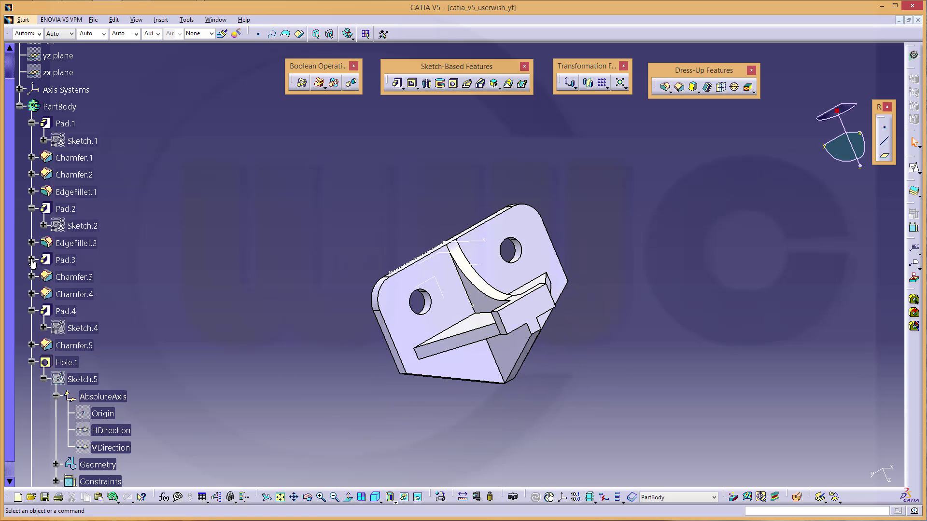
pyautogui.click(31, 209)
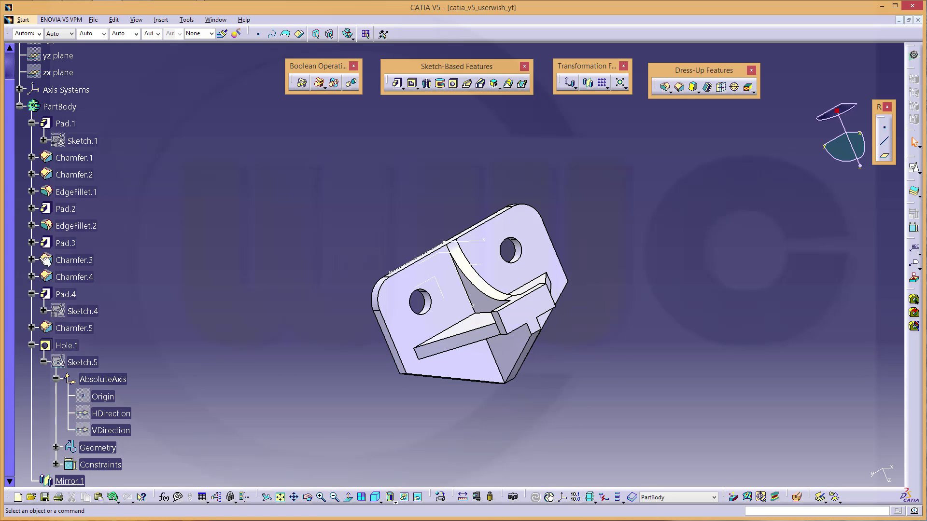
pyautogui.click(32, 294)
pyautogui.click(31, 328)
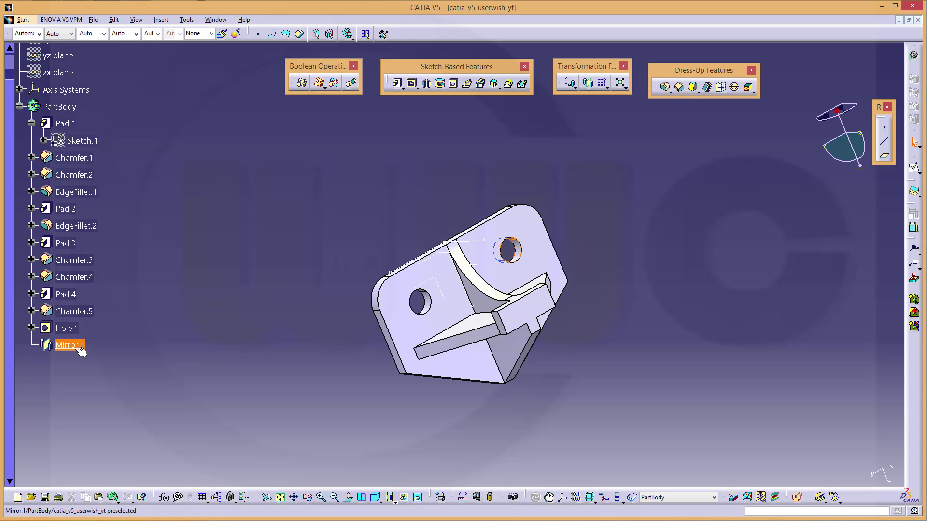
# Reorder Chamfer.4 so that it comes after Pad.4 in the part body
pyautogui.rightClick(70, 278)
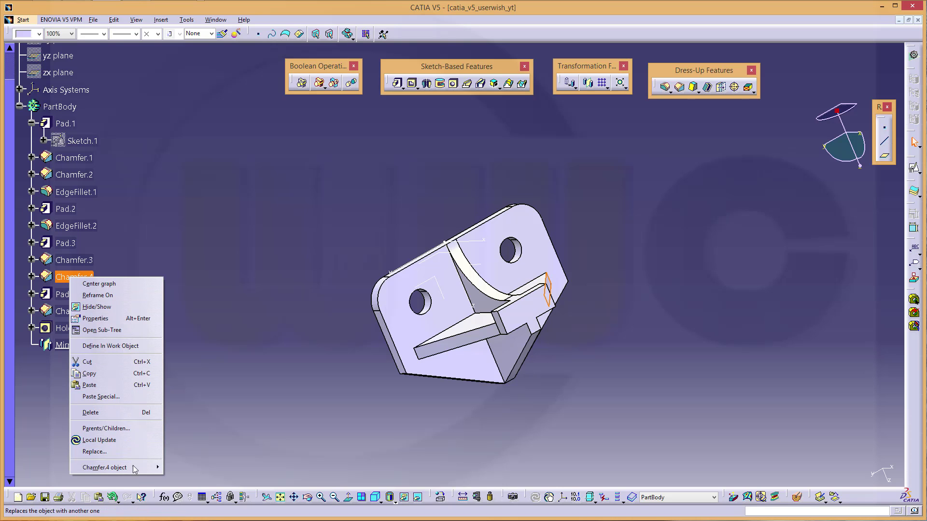
pyautogui.moveTo(131, 467)
pyautogui.click(195, 428)
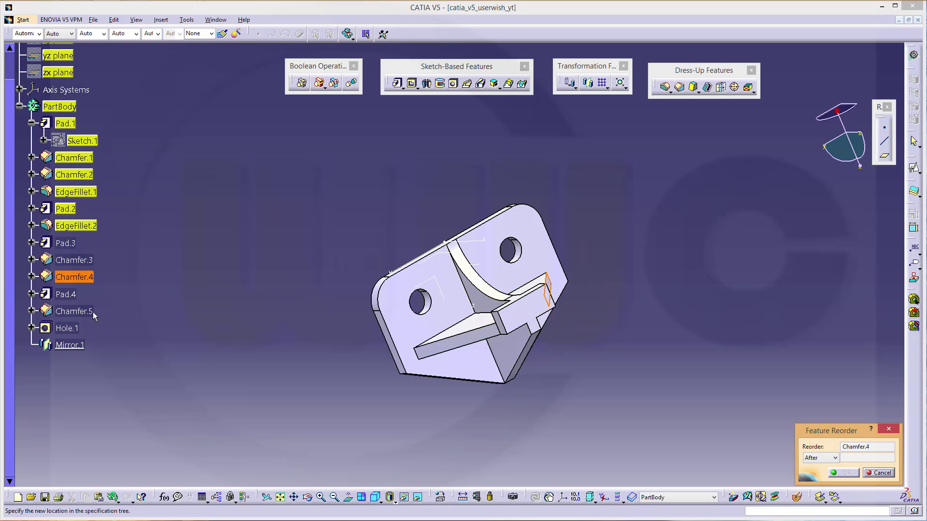
pyautogui.click(65, 294)
pyautogui.click(844, 472)
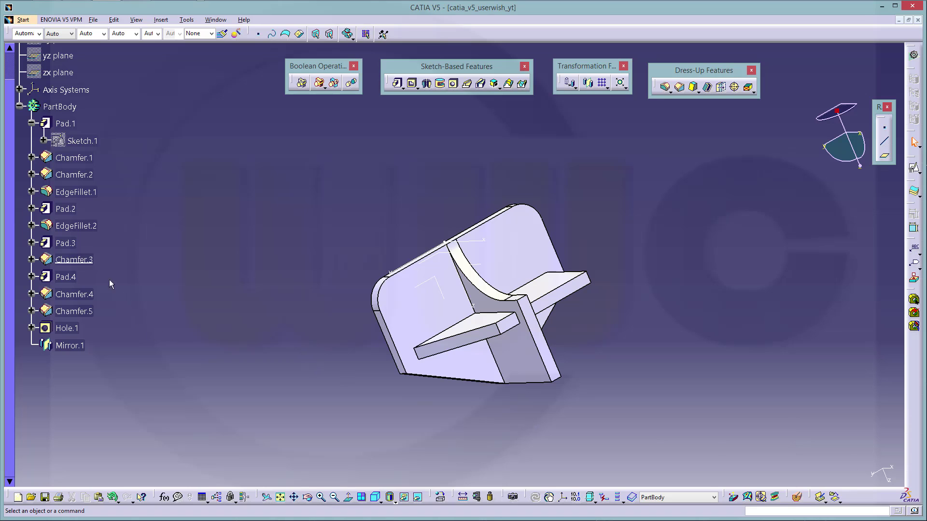
# Reorder Chamfer.3 so that it comes after Pad.4 in the part body
pyautogui.rightClick(87, 261)
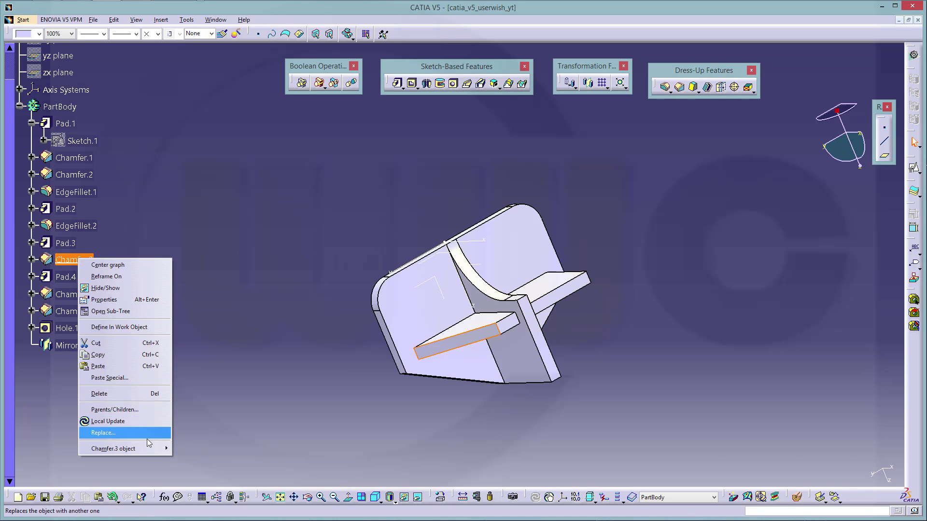
pyautogui.moveTo(147, 448)
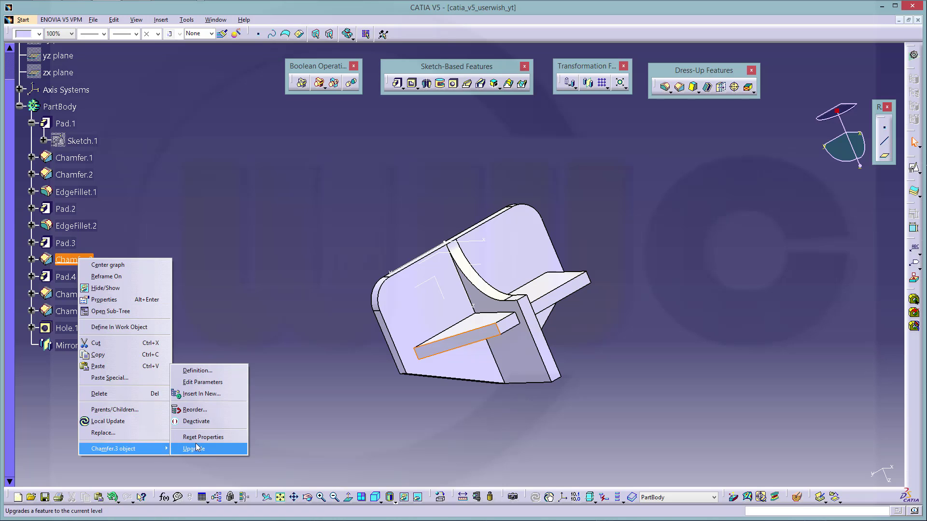
pyautogui.click(198, 408)
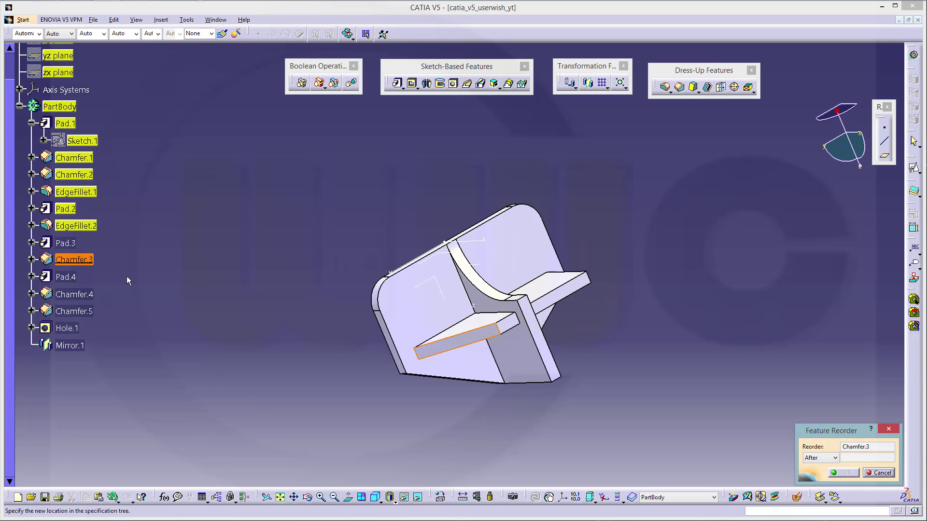
pyautogui.click(66, 277)
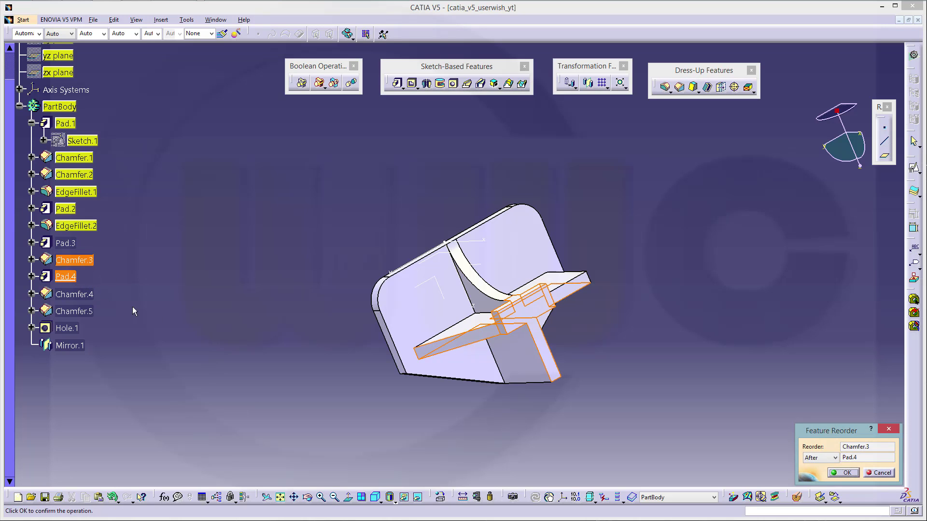
pyautogui.click(853, 474)
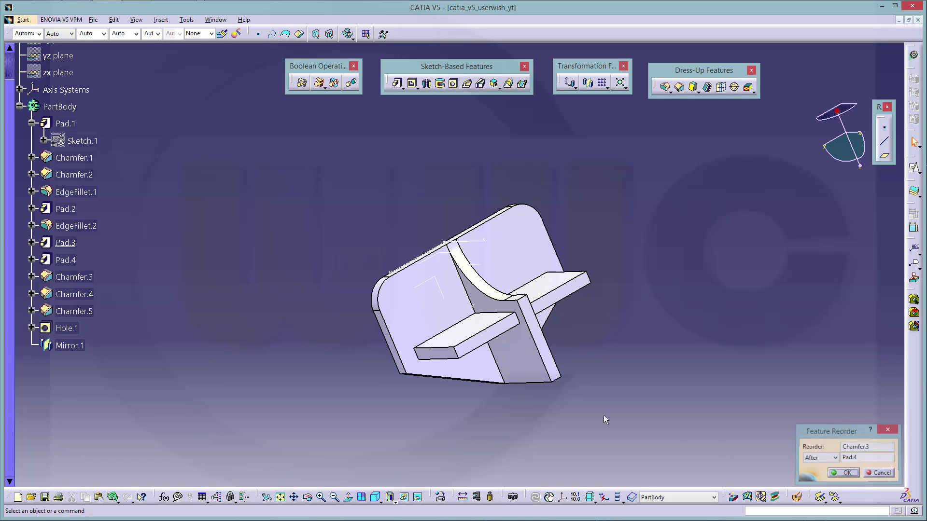
# Reorder EdgeFillet.2, the curved rib's fillet, so that it comes after Pad.4 in the part body
pyautogui.rightClick(80, 227)
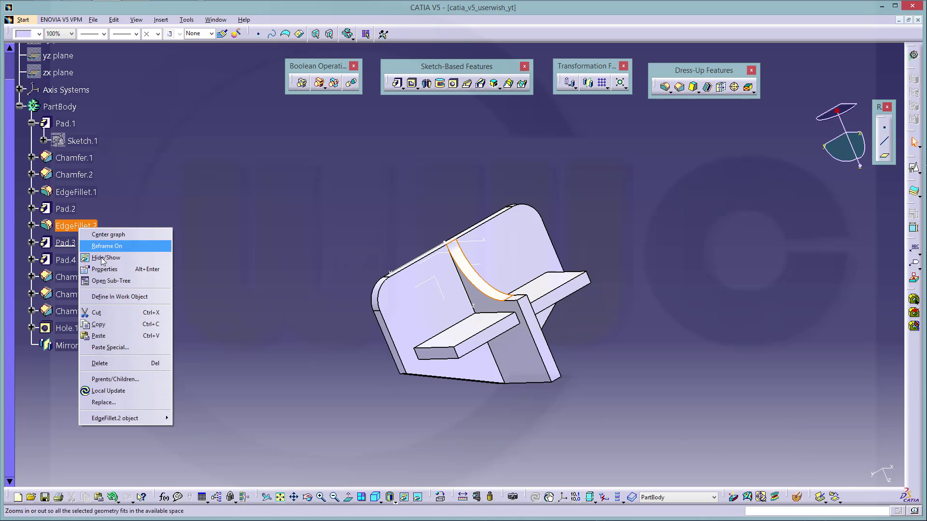
pyautogui.moveTo(135, 418)
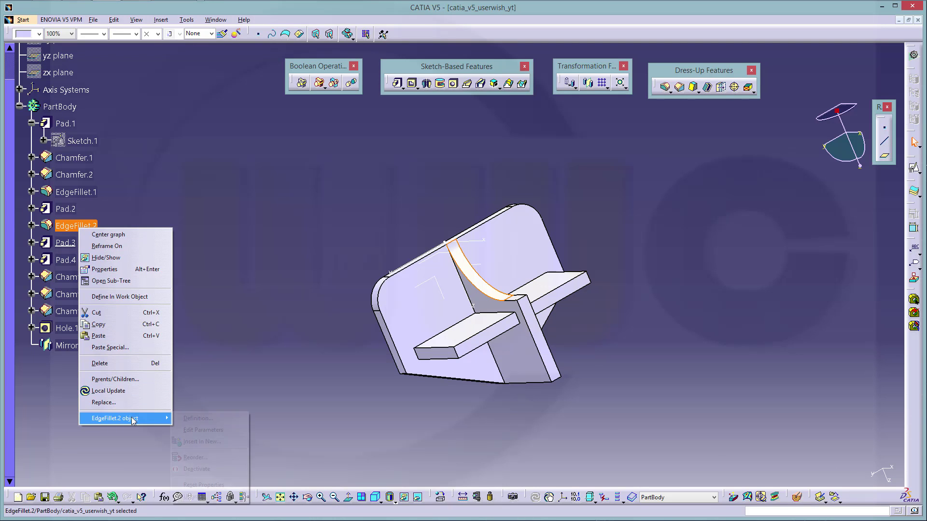
pyautogui.click(202, 457)
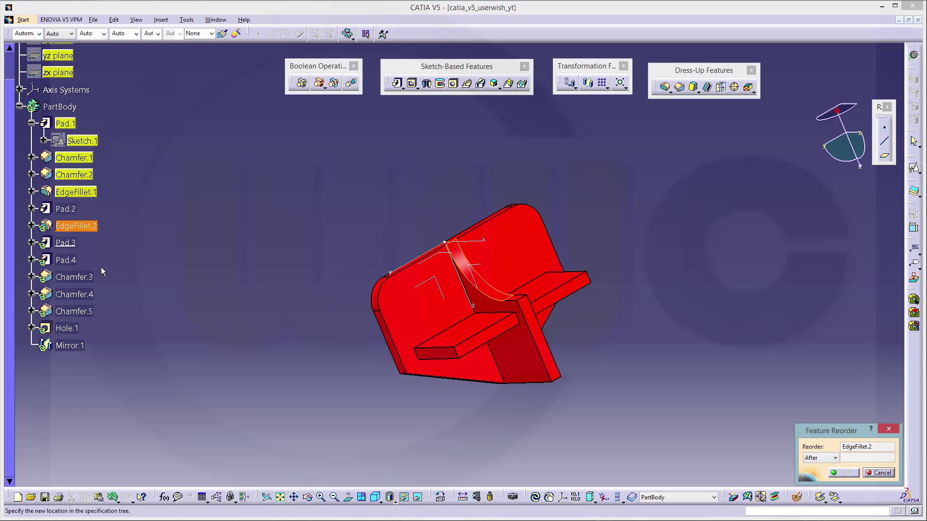
pyautogui.click(67, 260)
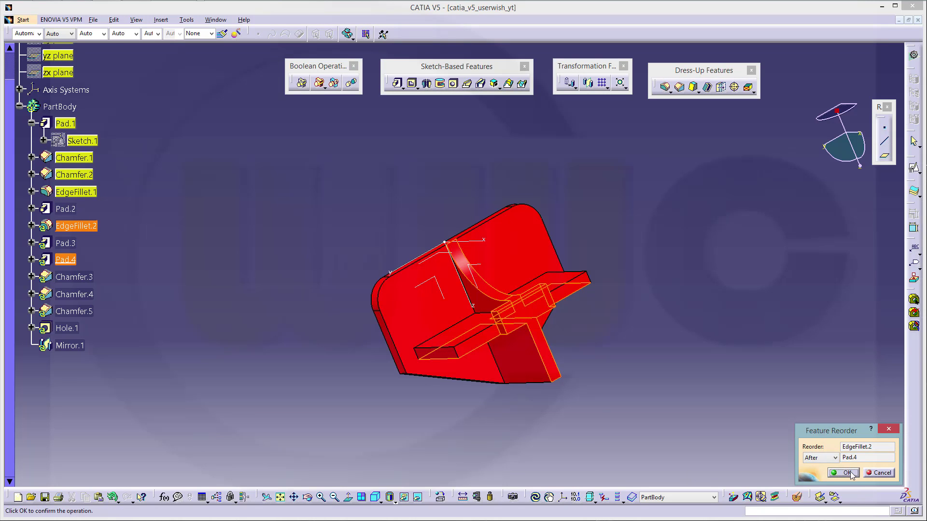
pyautogui.click(849, 474)
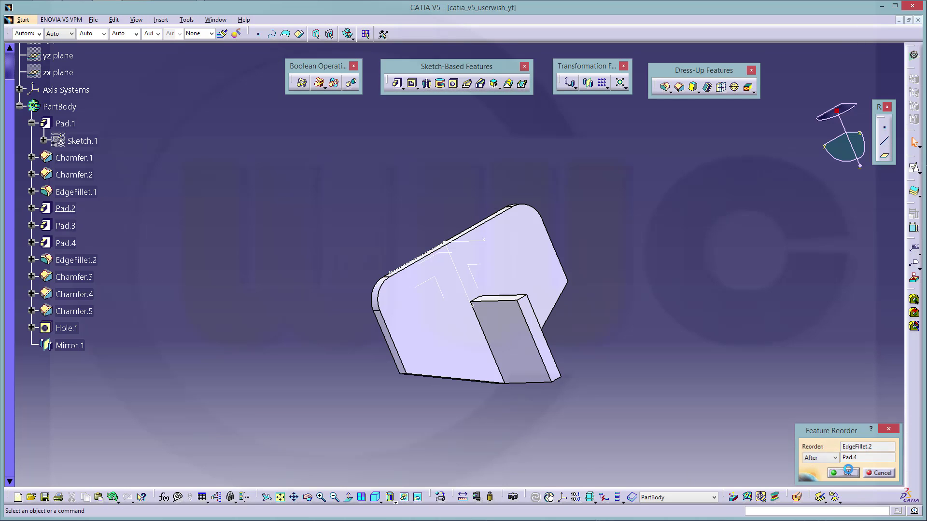
# Reorder EdgeFillet.1, the plate's corner fillet, so that it comes after Pad.4 in the part body
pyautogui.rightClick(83, 191)
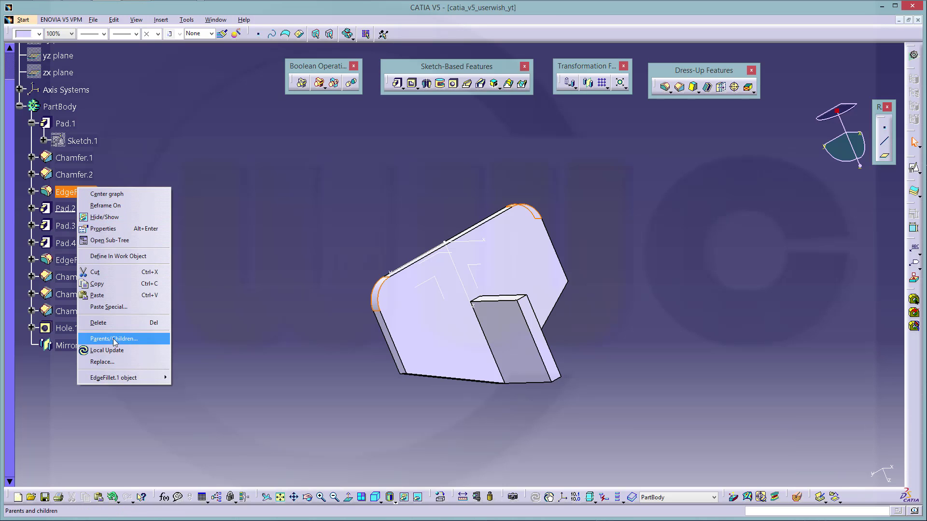
pyautogui.moveTo(126, 383)
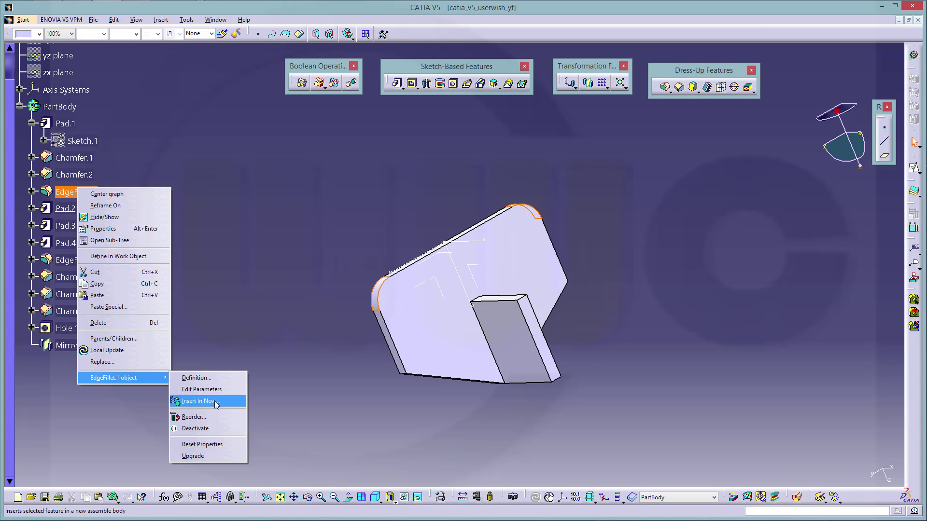
pyautogui.click(208, 417)
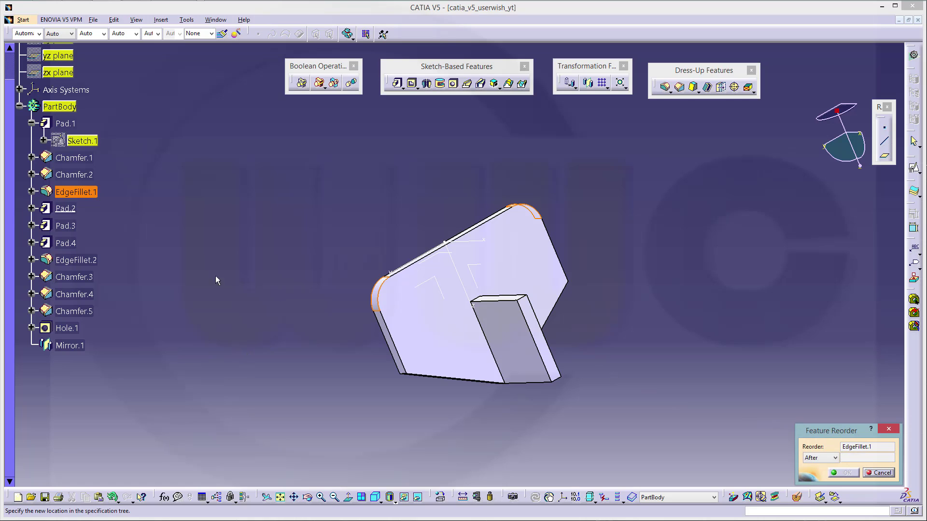
pyautogui.click(65, 243)
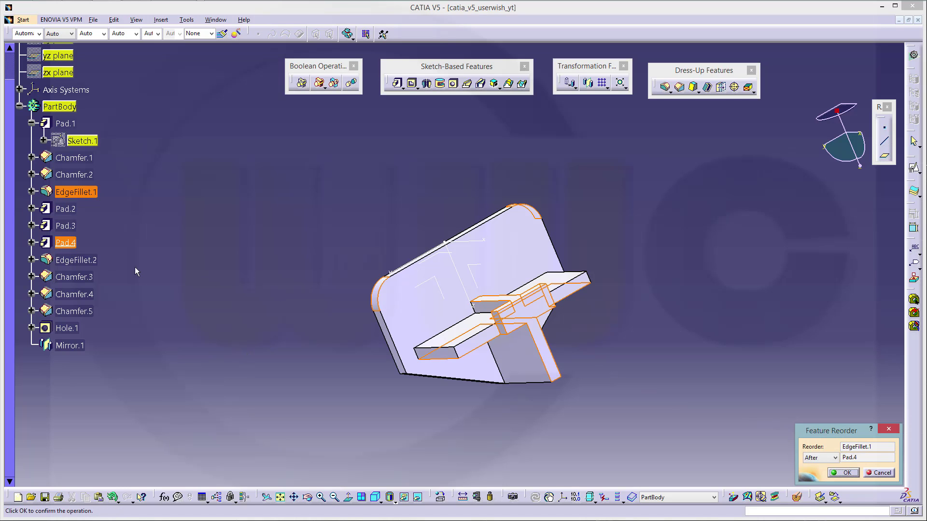
pyautogui.click(842, 473)
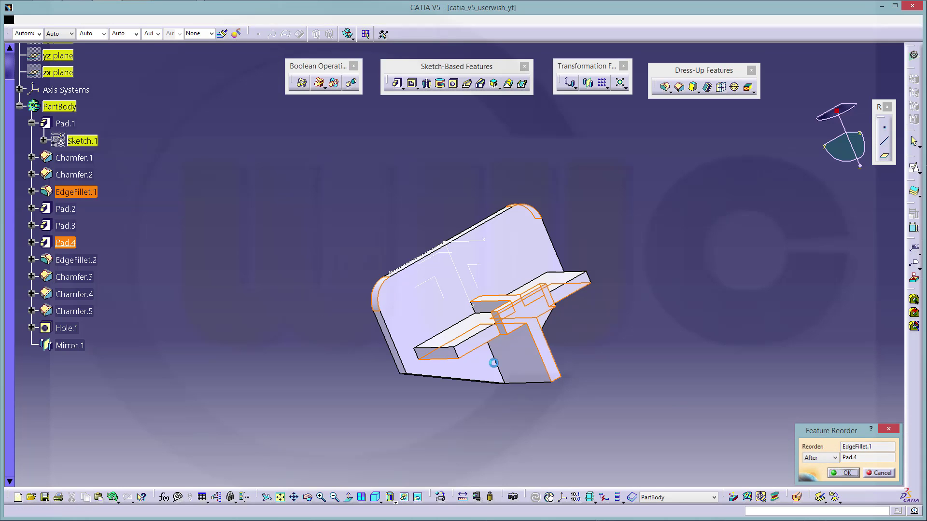
# Reorder Chamfer.2 so that it comes after Pad.4 in the part body
pyautogui.rightClick(77, 174)
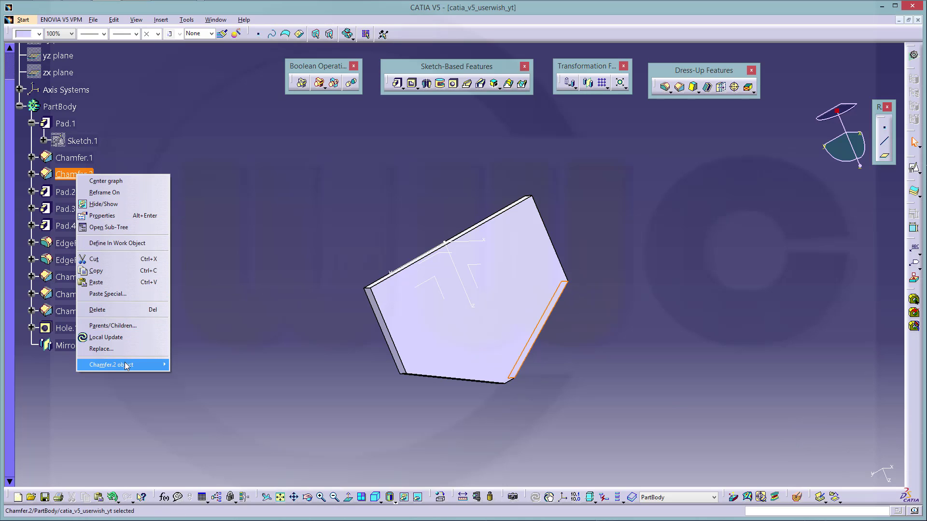
pyautogui.moveTo(127, 365)
pyautogui.click(201, 404)
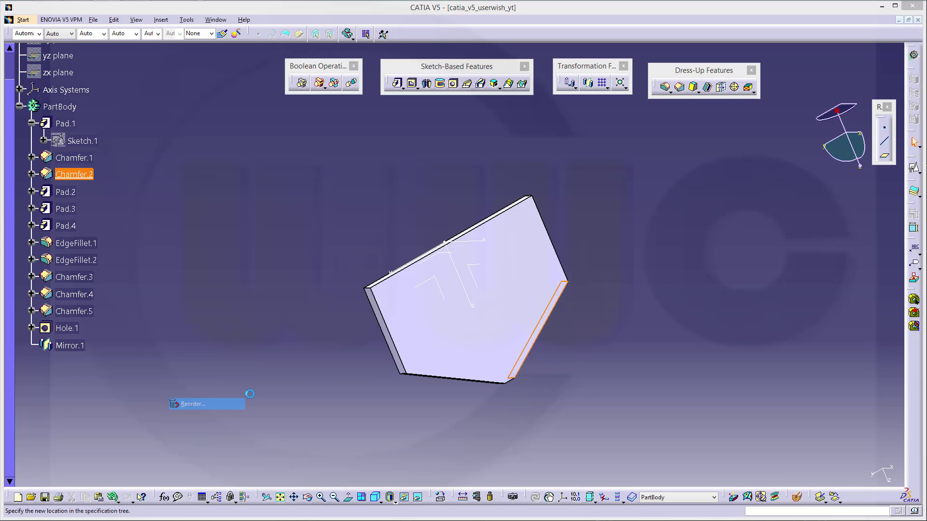
pyautogui.click(66, 225)
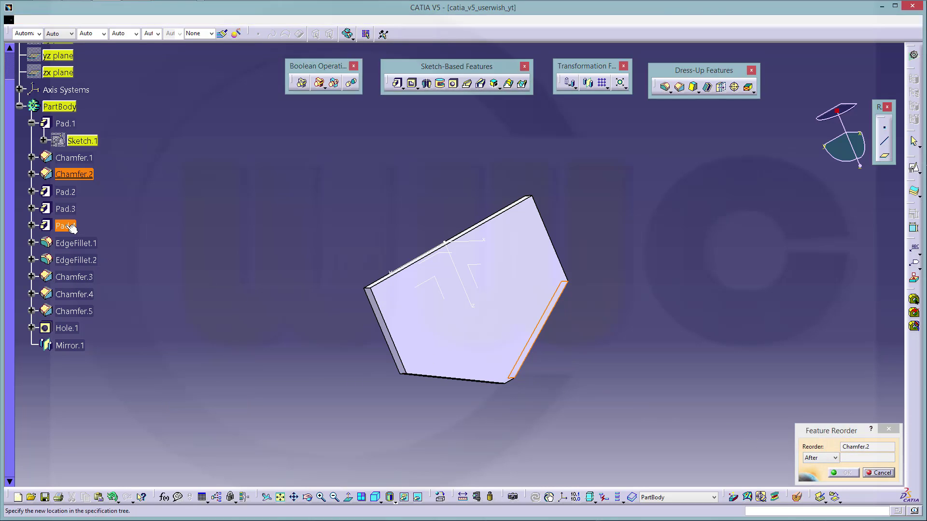
pyautogui.click(845, 473)
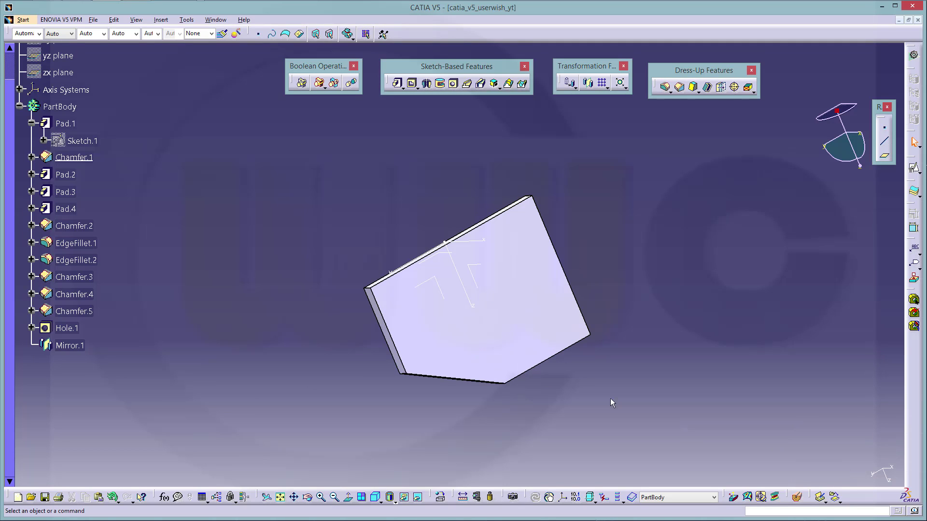
# Reorder Chamfer.1 so that it comes after Pad.4 in the part body
pyautogui.click(72, 157)
pyautogui.rightClick(72, 159)
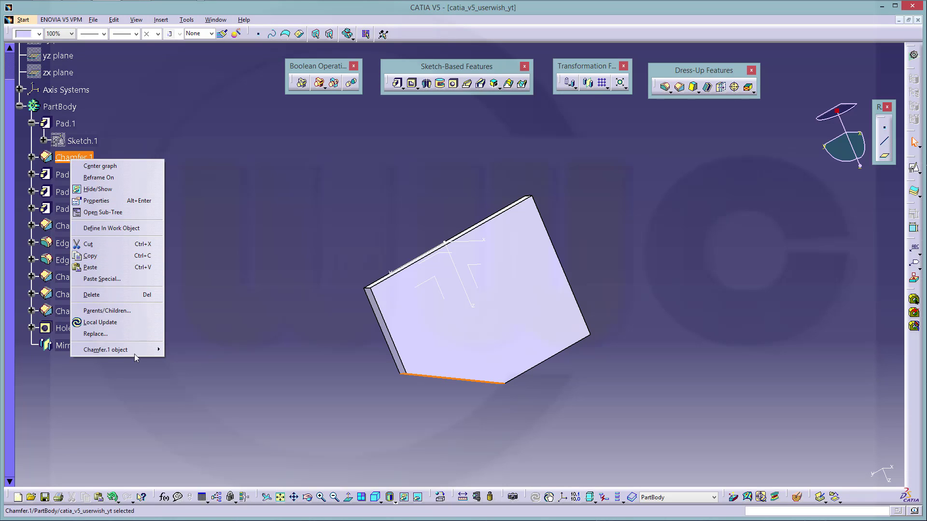
pyautogui.moveTo(137, 352)
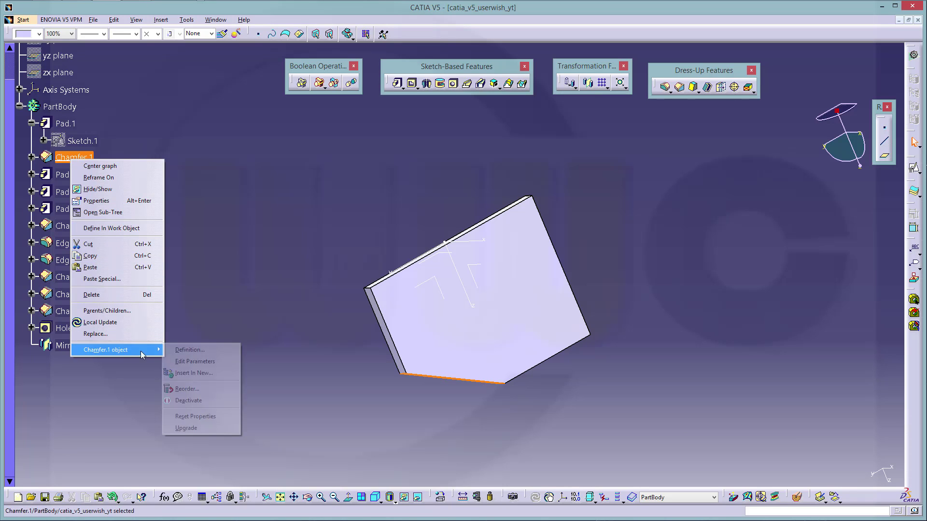
pyautogui.click(200, 389)
pyautogui.click(65, 208)
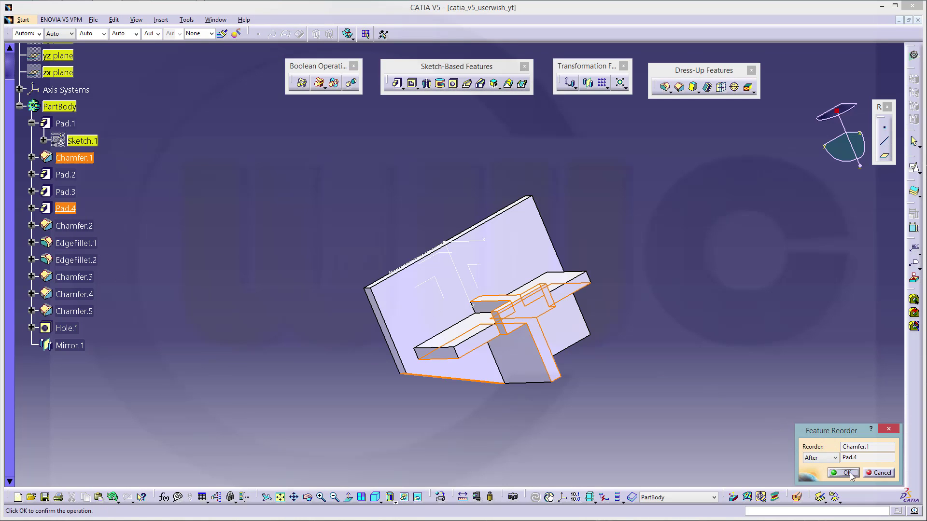
pyautogui.click(845, 472)
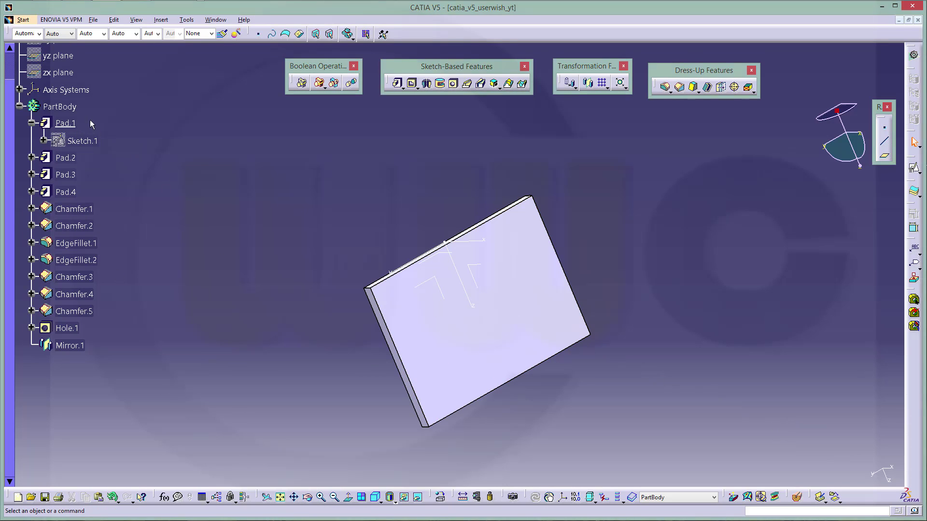
# Scan the part body in structure order, advancing feature by feature from Pad.1 to Hole.1, and exit the scan
pyautogui.click(114, 20)
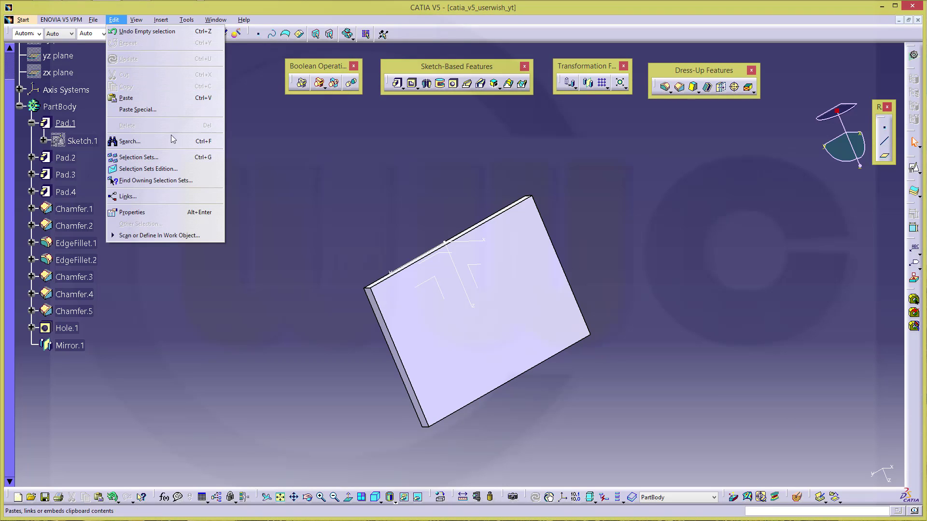
pyautogui.click(155, 236)
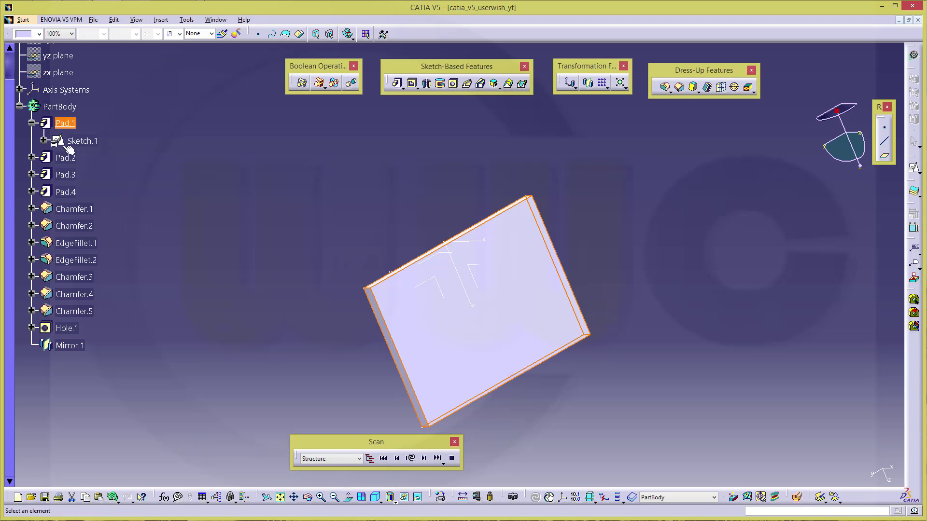
pyautogui.click(423, 458)
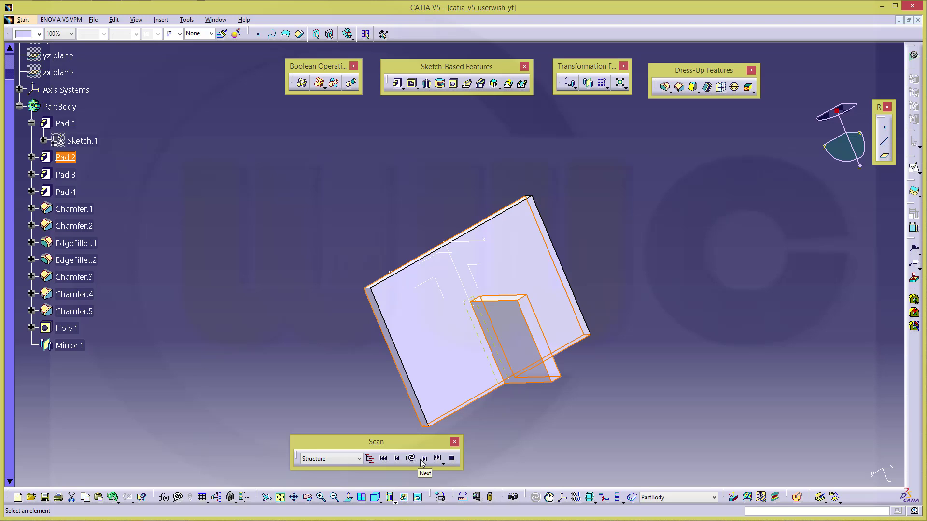
pyautogui.click(424, 459)
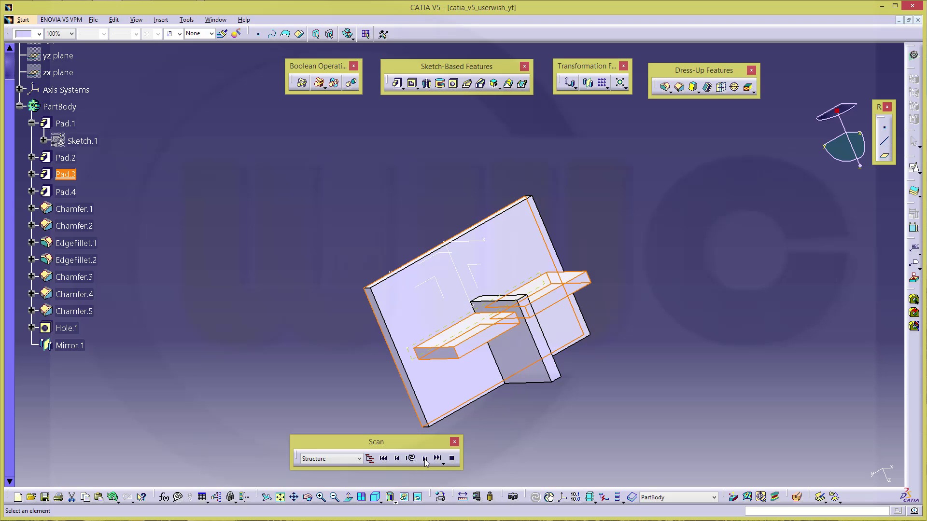
pyautogui.click(424, 459)
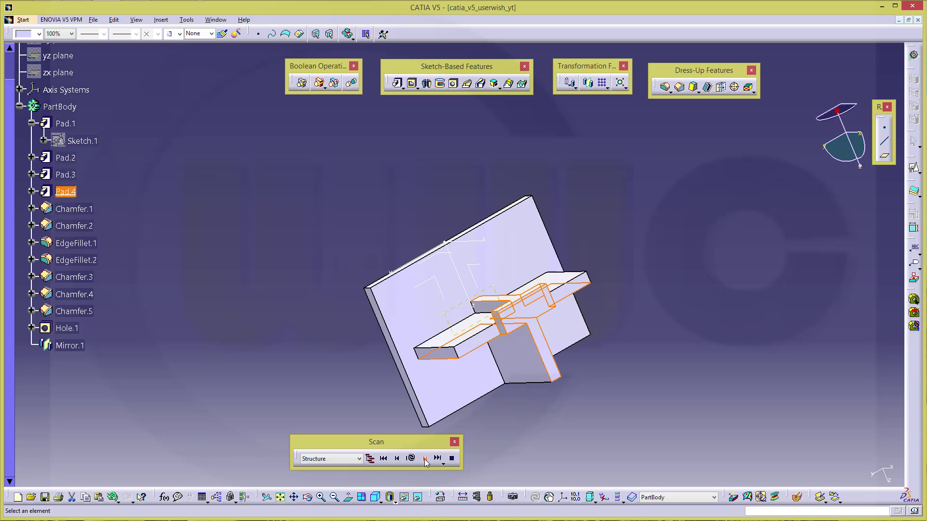
pyautogui.click(424, 459)
pyautogui.click(424, 458)
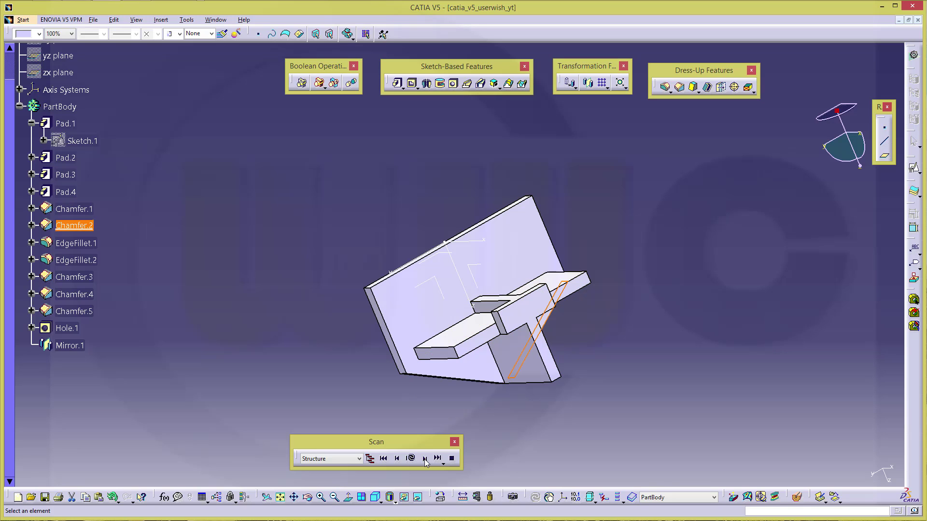
pyautogui.click(424, 459)
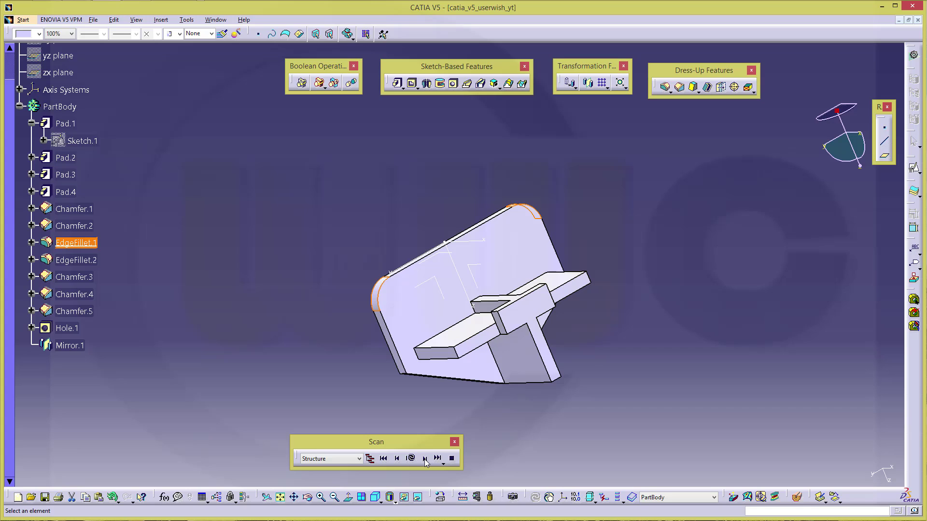
pyautogui.click(424, 459)
pyautogui.click(424, 459)
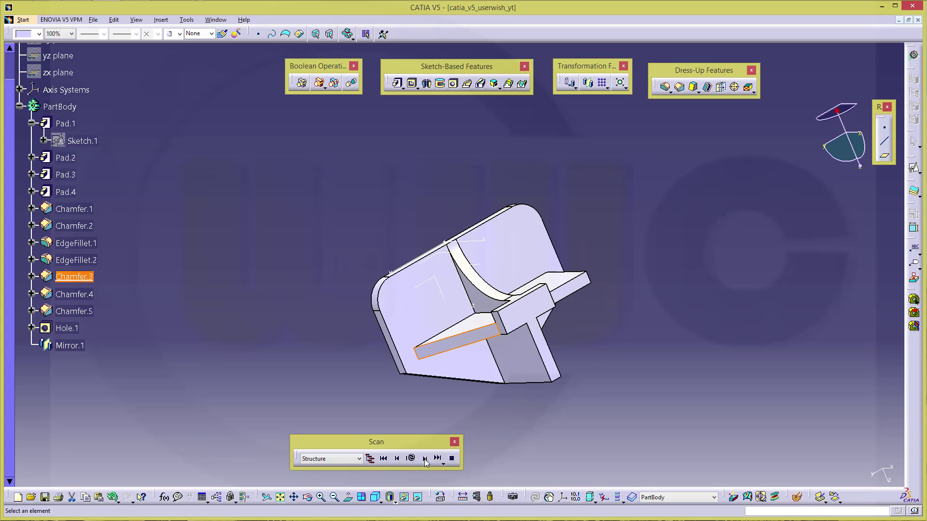
pyautogui.click(424, 458)
pyautogui.click(424, 458)
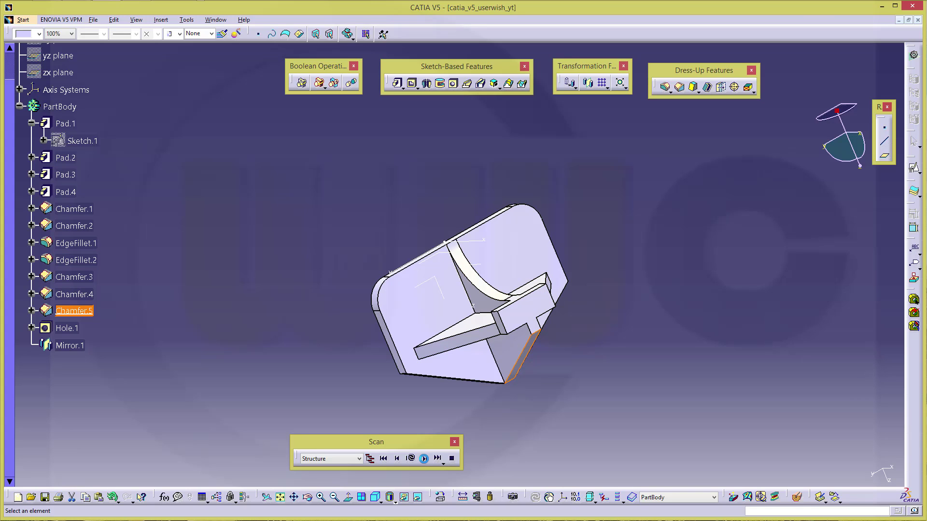
pyautogui.click(424, 458)
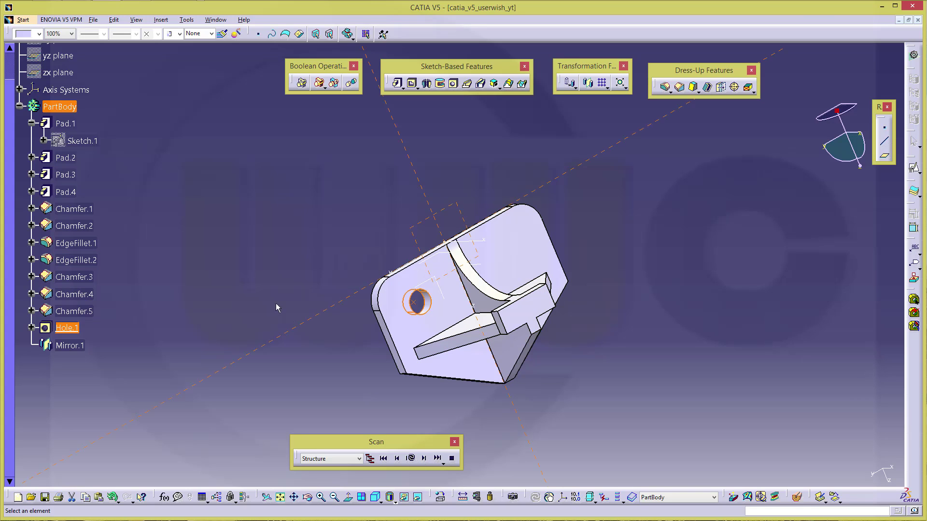
pyautogui.rightClick(85, 262)
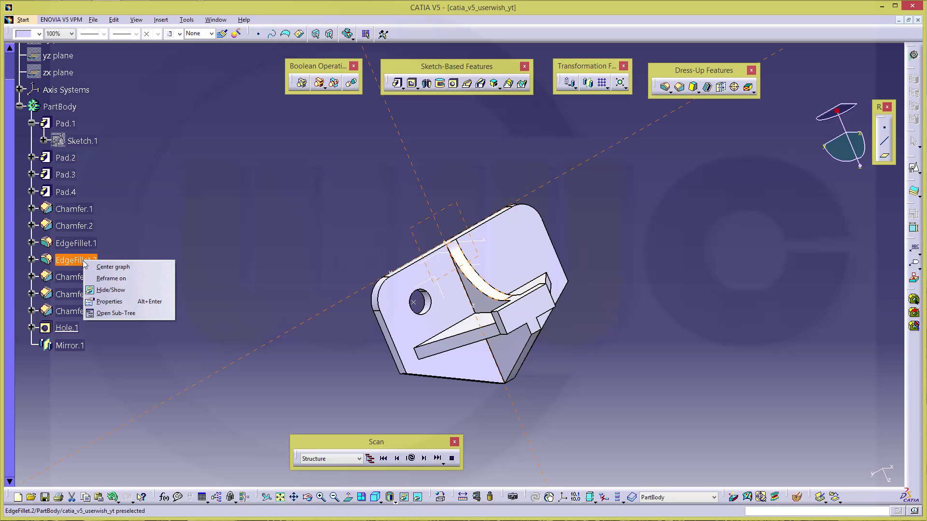
pyautogui.click(184, 222)
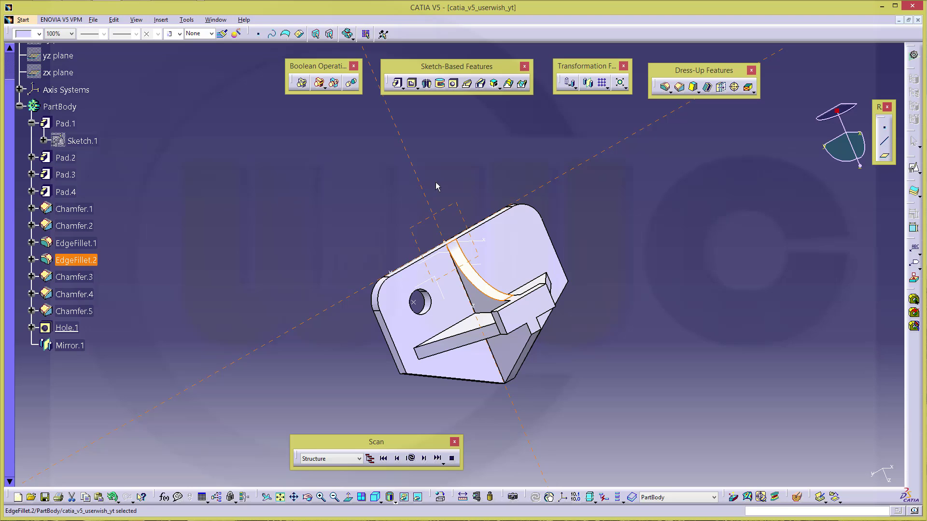
pyautogui.click(452, 460)
# Reorder EdgeFillet.2, the curved rib's fillet, so that it comes after Chamfer.5 in the part body
pyautogui.rightClick(94, 269)
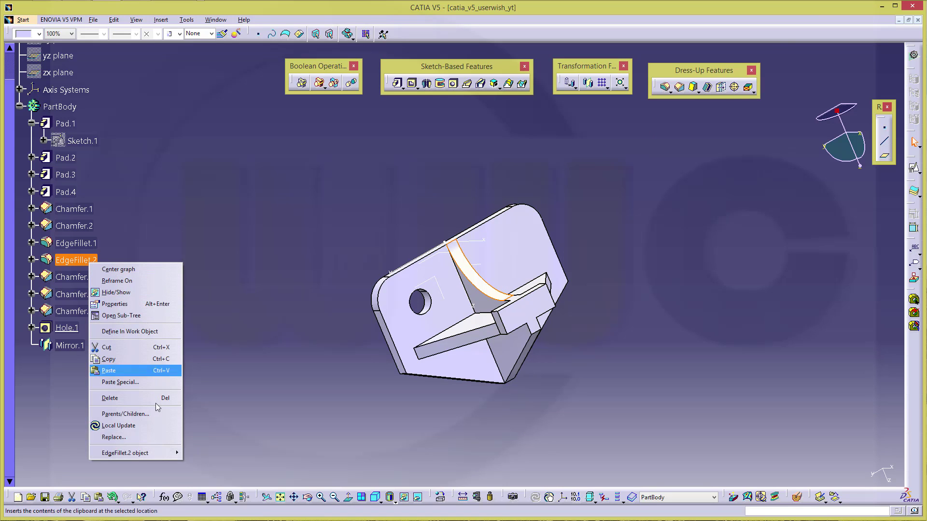
pyautogui.moveTo(159, 458)
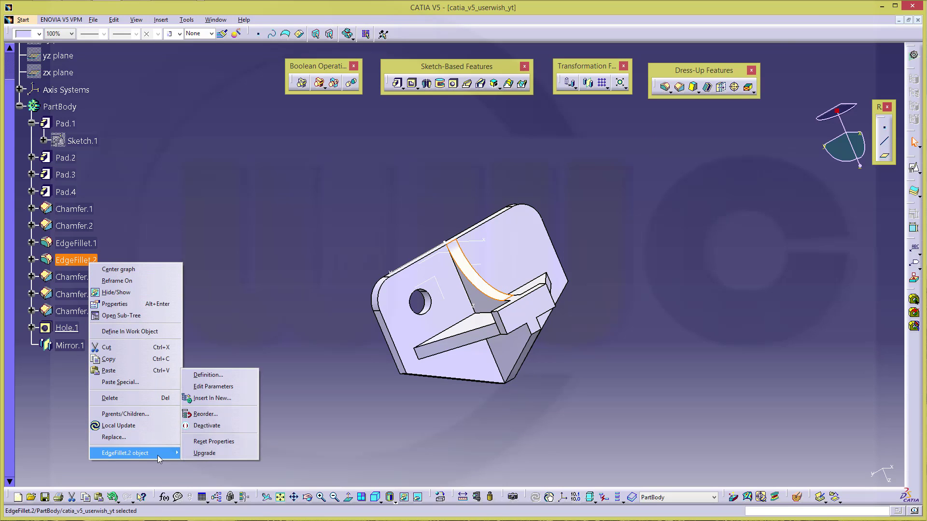
pyautogui.click(205, 414)
pyautogui.click(77, 310)
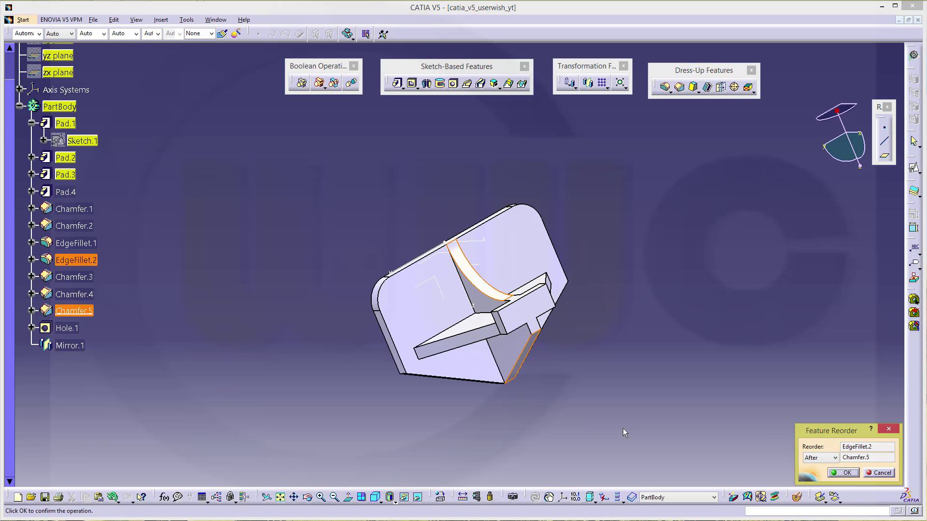
pyautogui.click(846, 473)
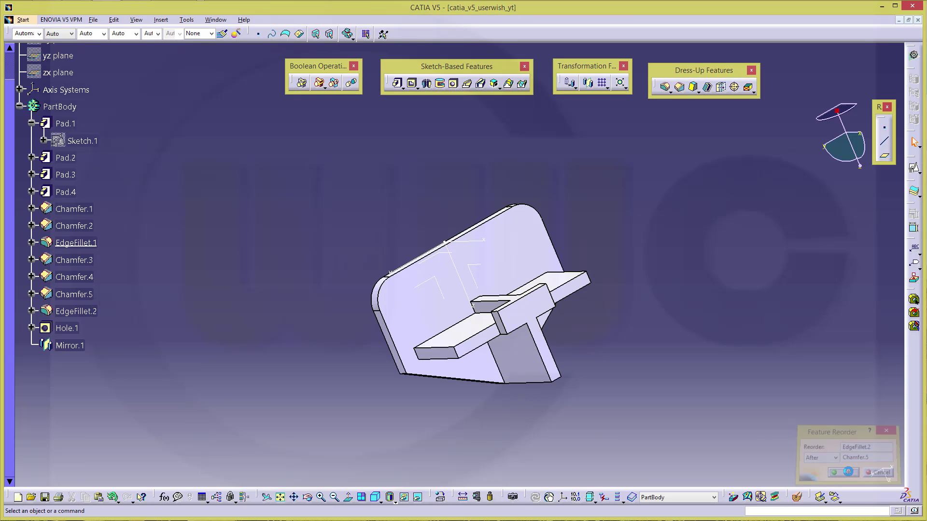
# Reorder EdgeFillet.1, the plate's corner fillet, so that it comes after Chamfer.5 in the part body
pyautogui.rightClick(89, 244)
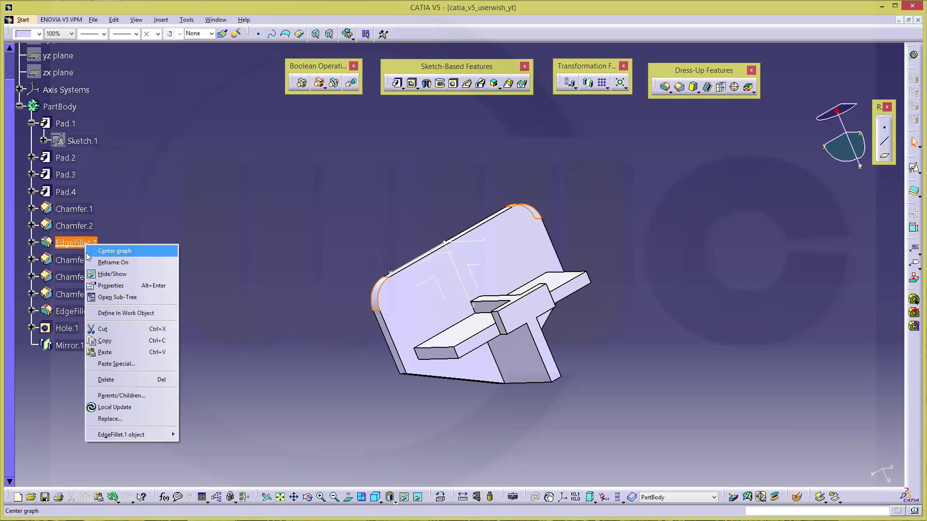
pyautogui.moveTo(152, 434)
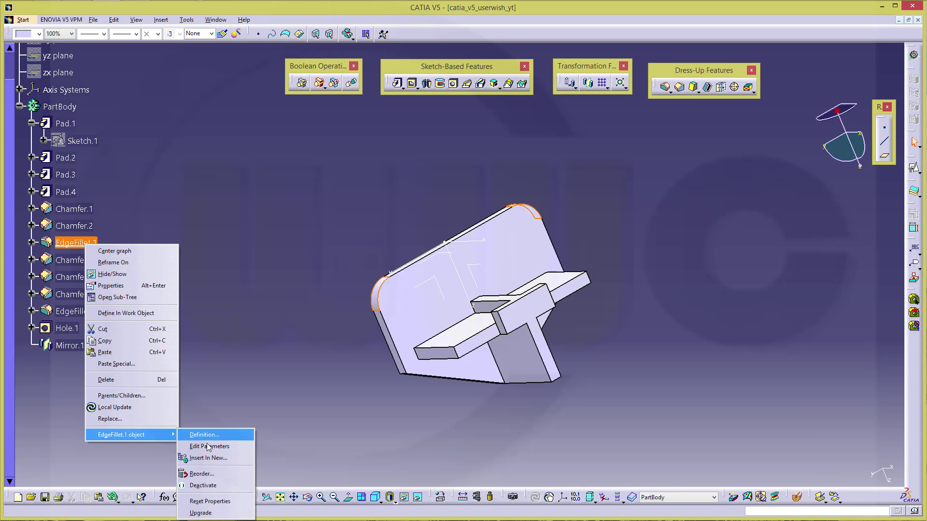
pyautogui.click(227, 472)
pyautogui.click(89, 294)
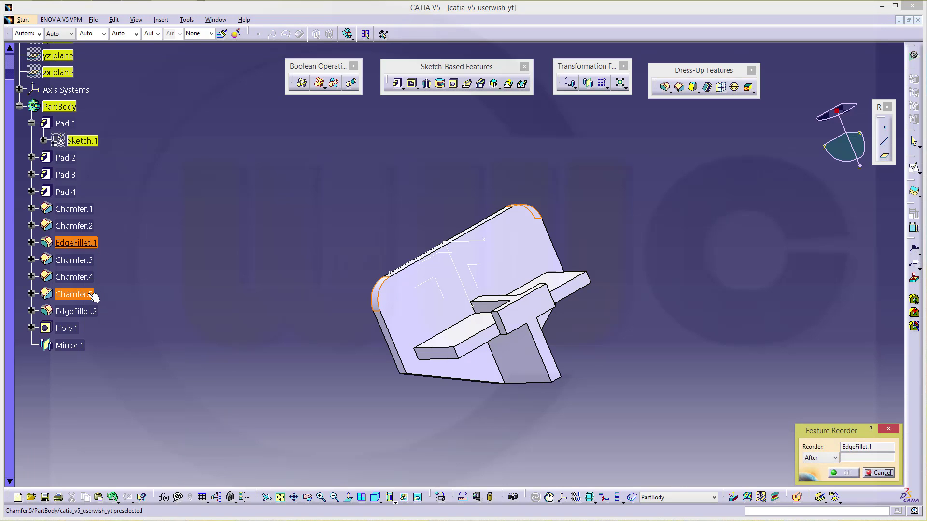
pyautogui.click(848, 473)
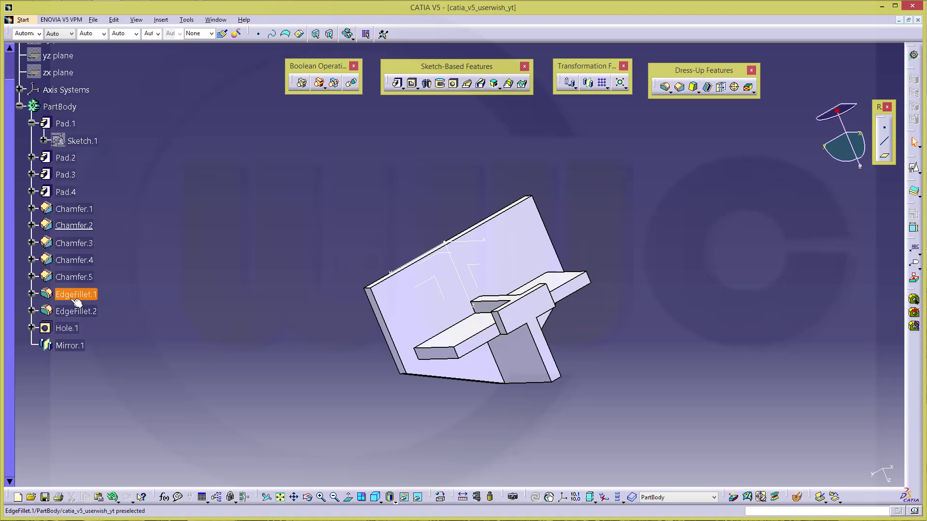
# Define Mirror.1, the last feature of the part body, as the in-work object
pyautogui.rightClick(69, 346)
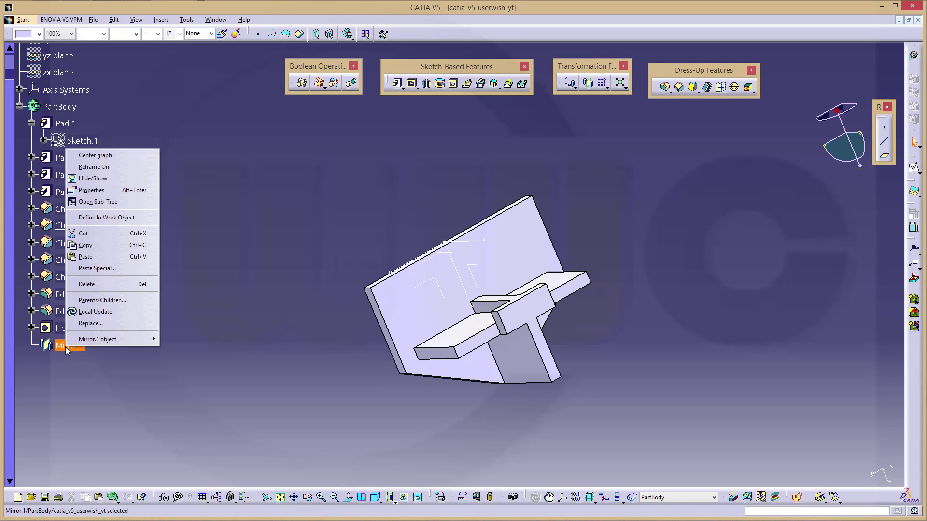
pyautogui.click(103, 218)
pyautogui.moveTo(245, 262); pyautogui.dragTo(322, 230, button='middle')
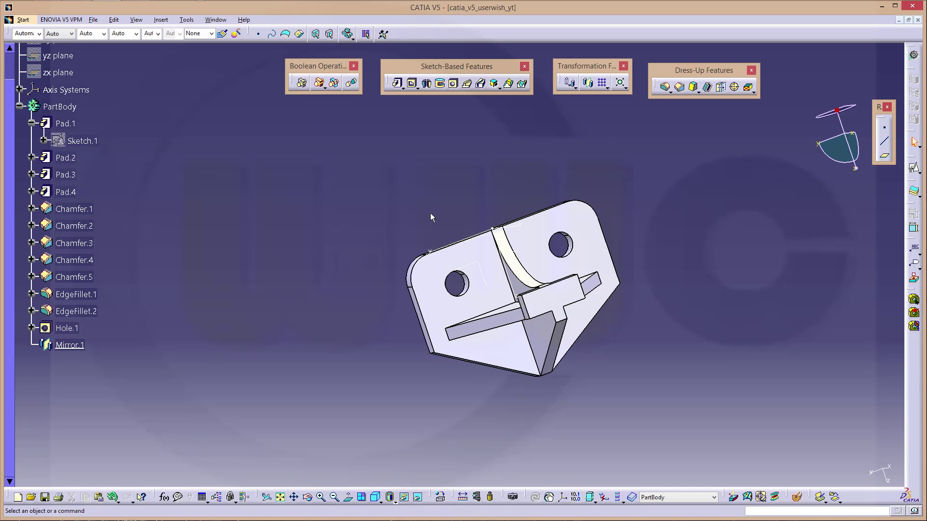